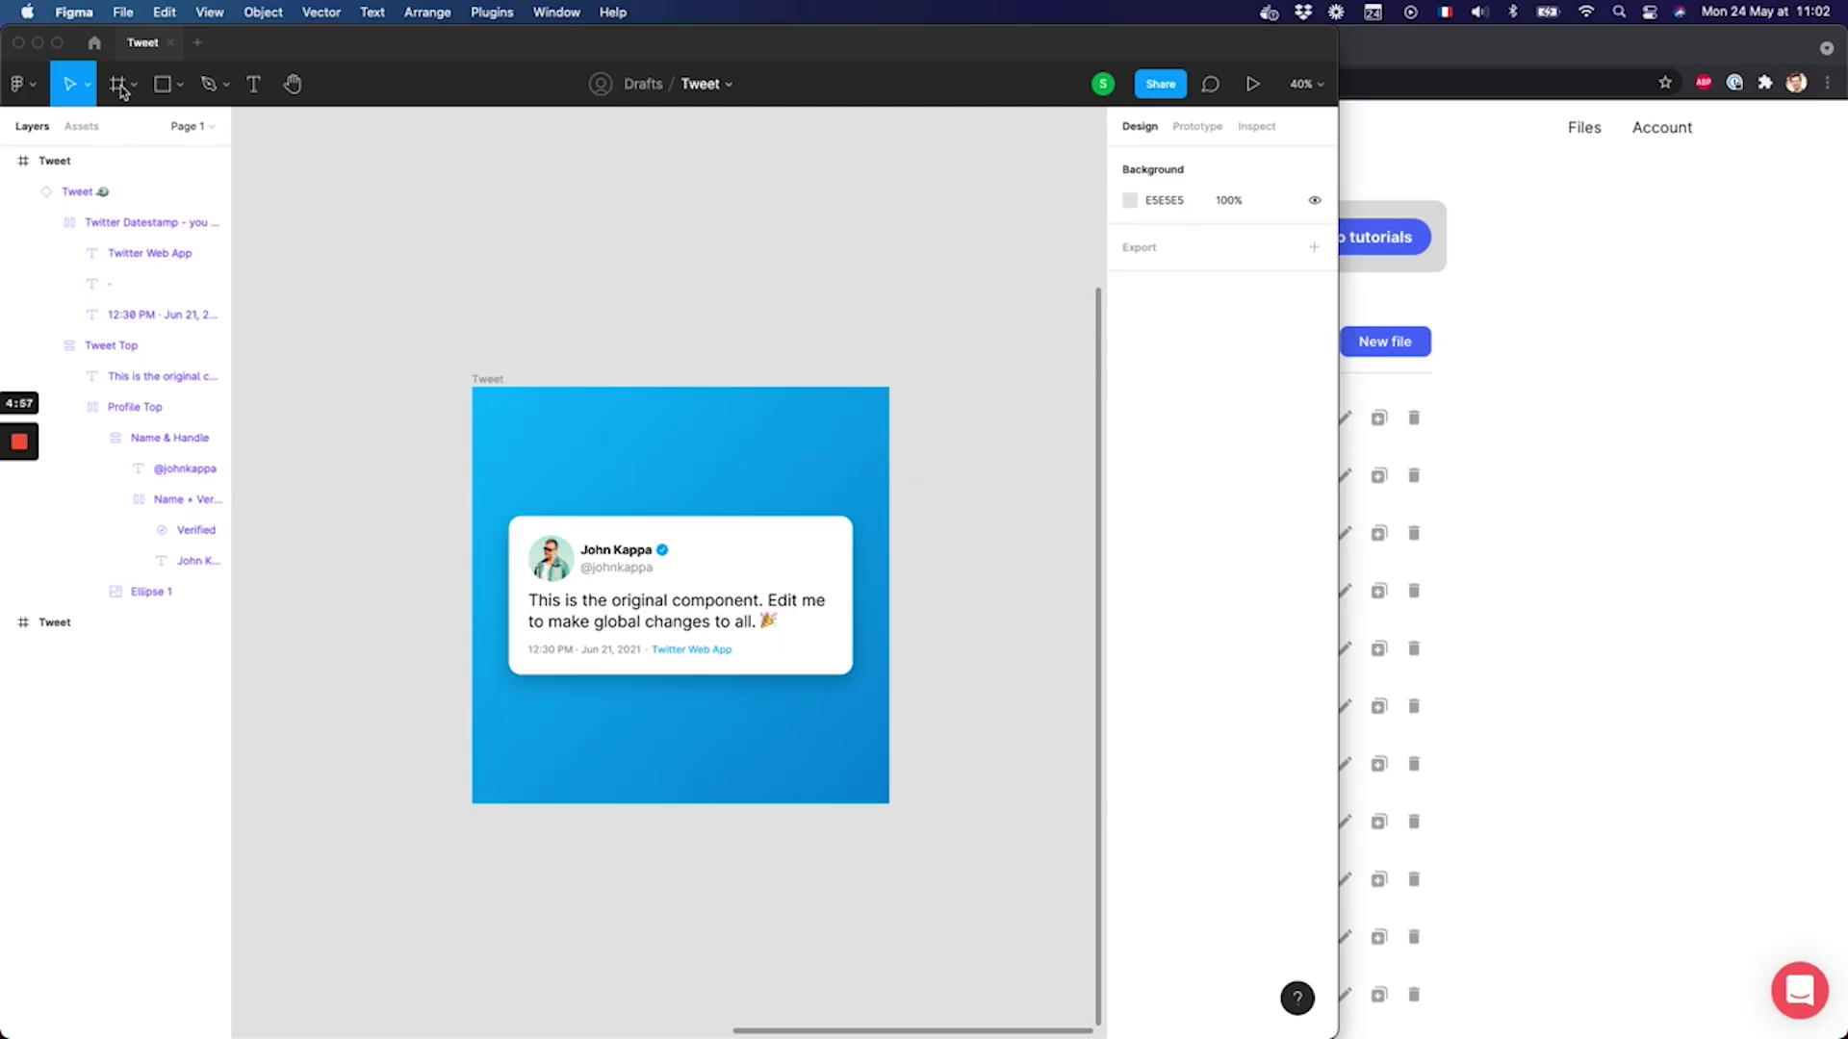
- Visit the community profile page, then return to the Tweet design file
click(94, 48)
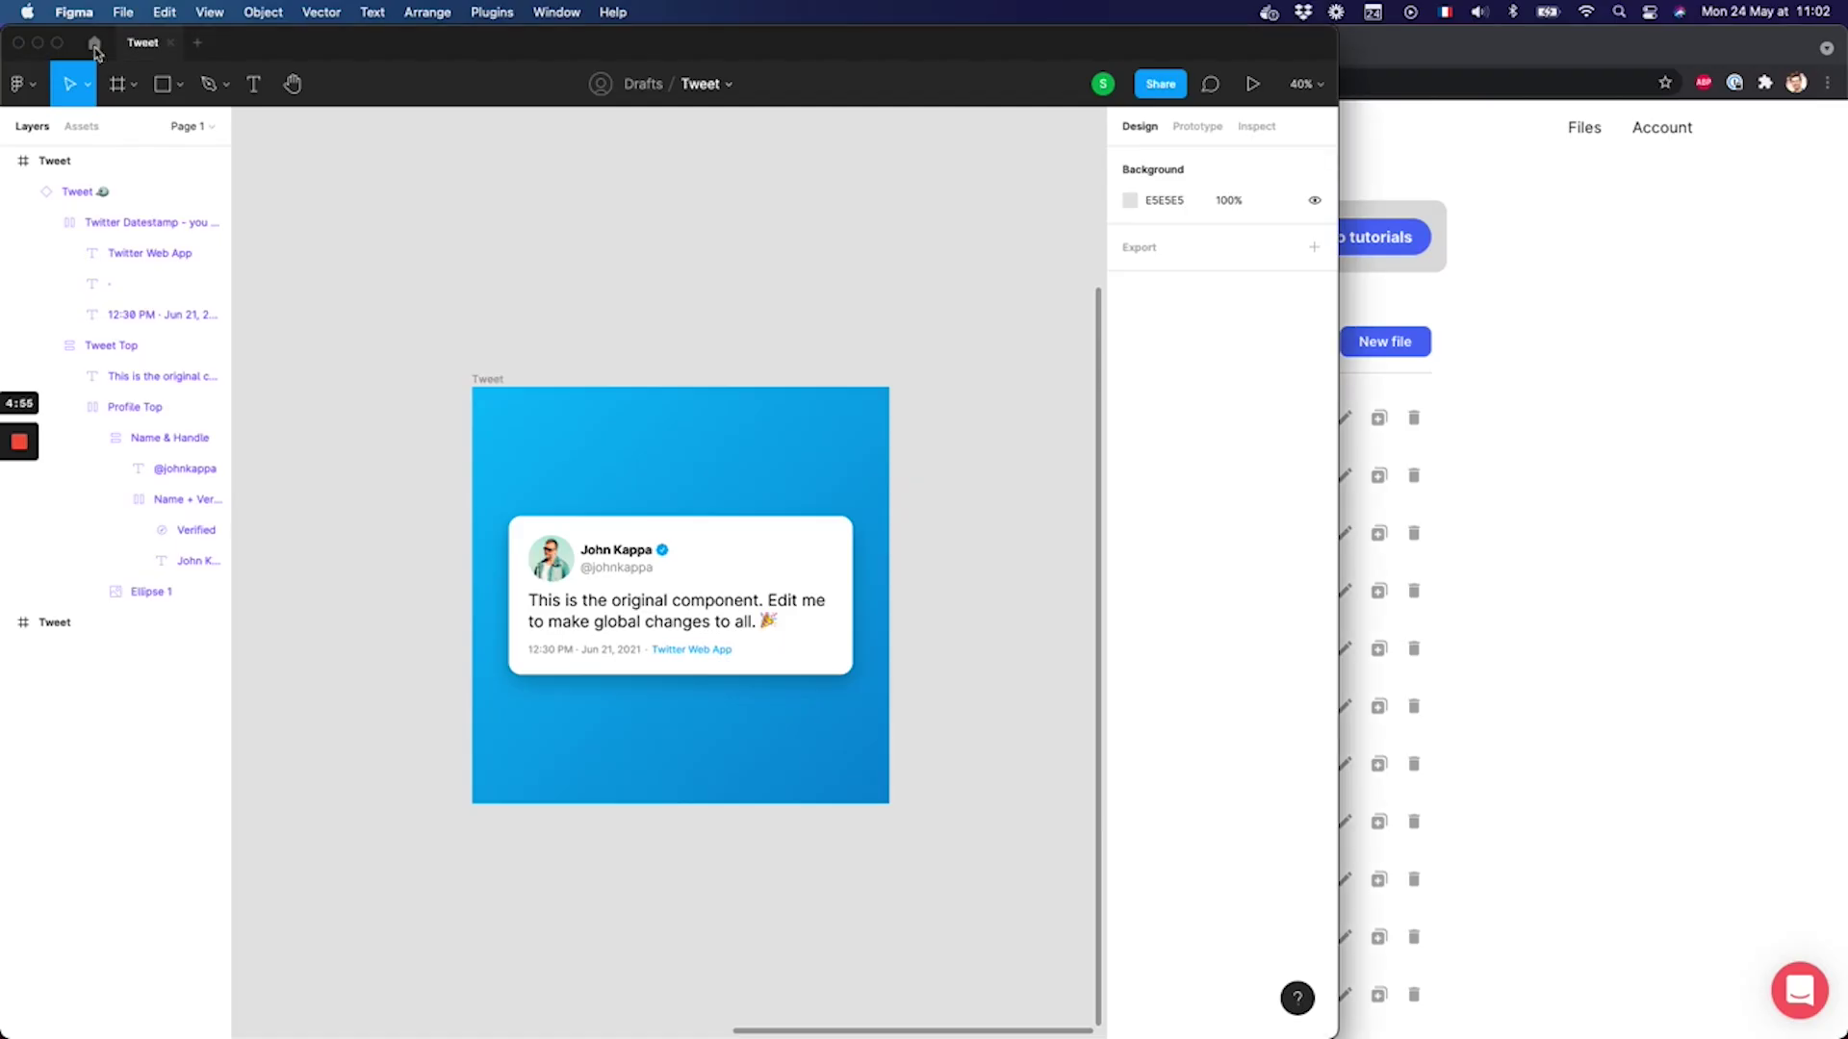
click(93, 43)
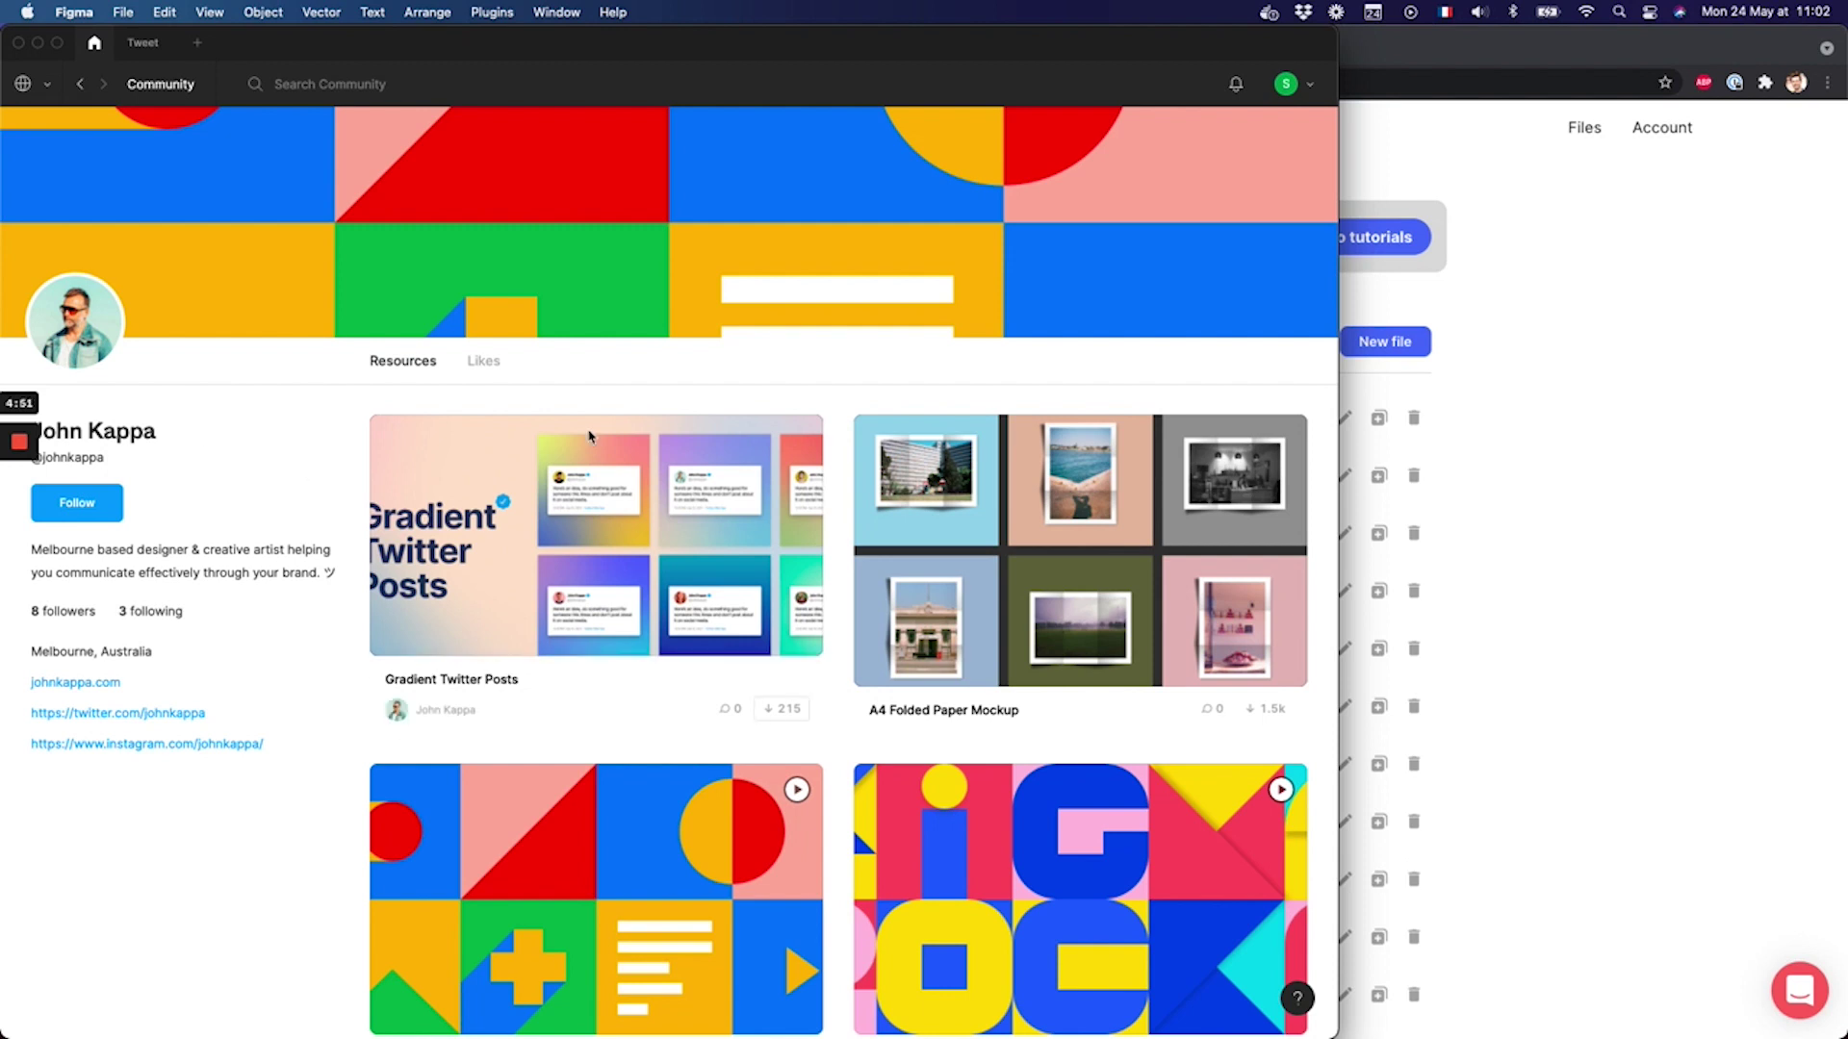
click(142, 42)
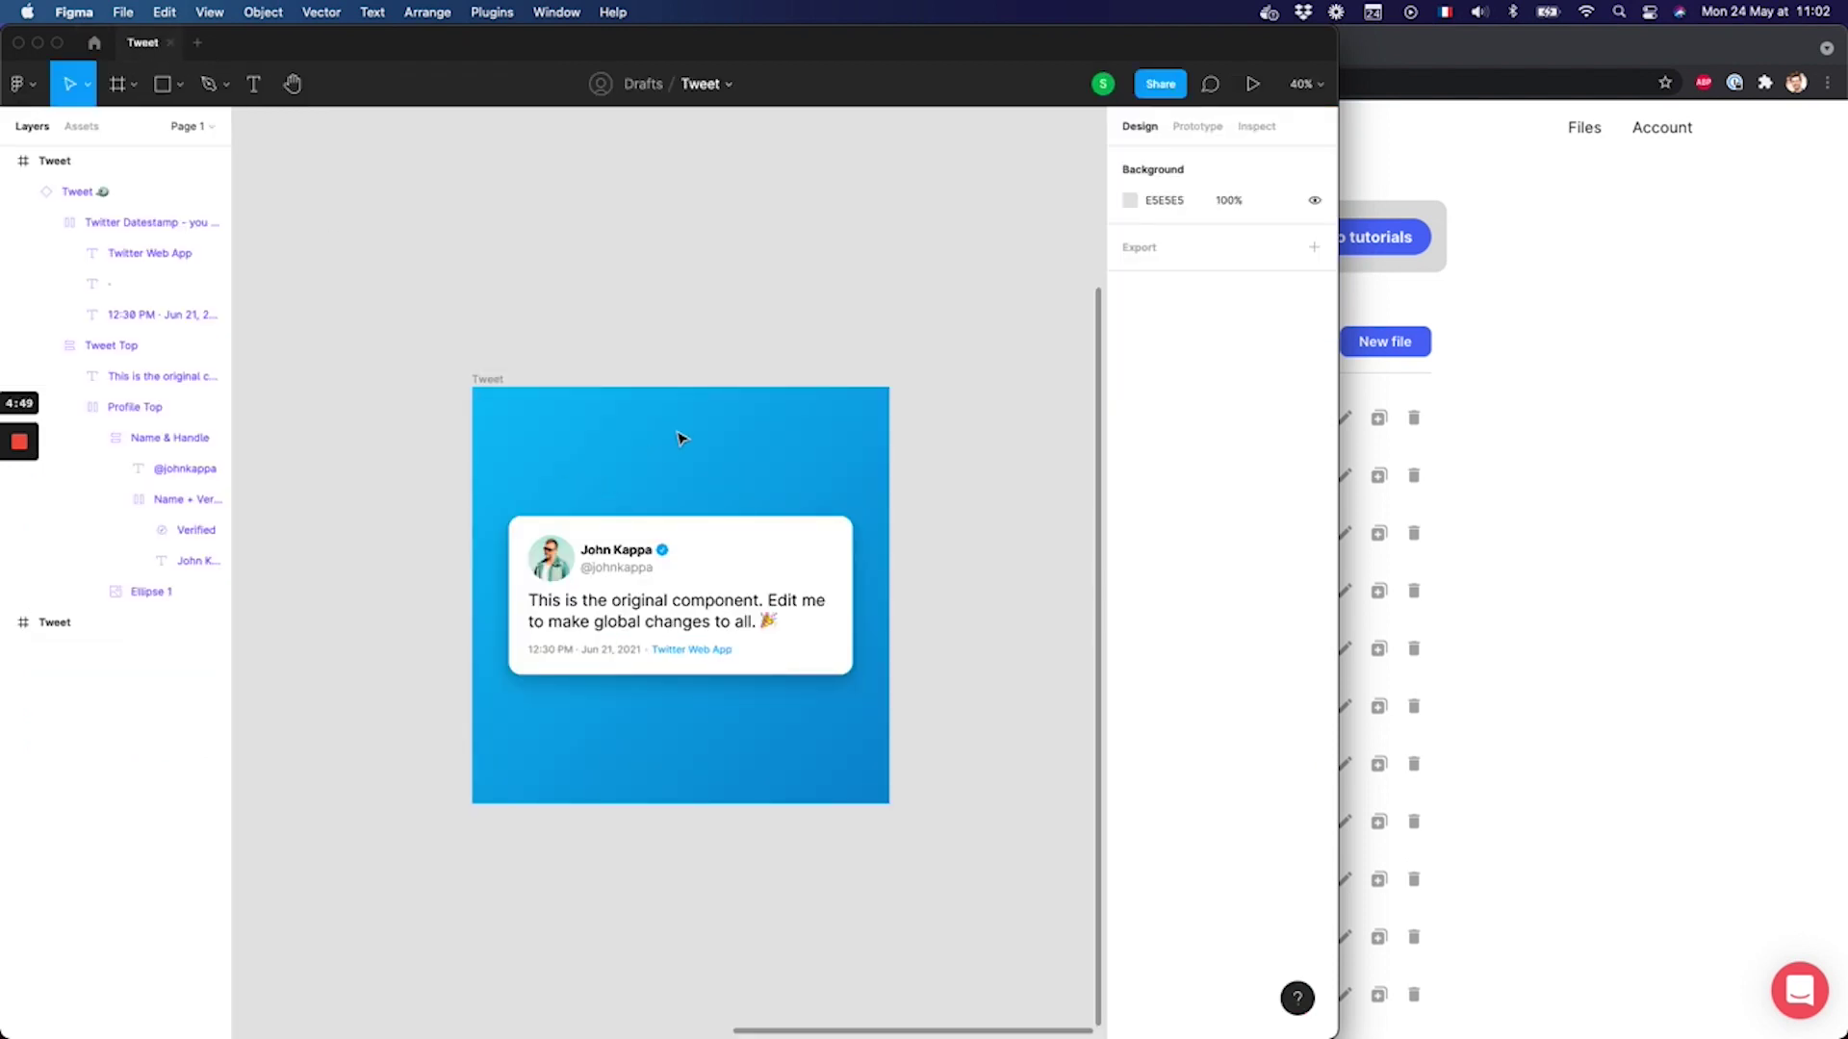
- Export the Tweet frame with the Jitter plugin and open the exported design in Jitter
right_click(681, 437)
mouse_move(776, 839)
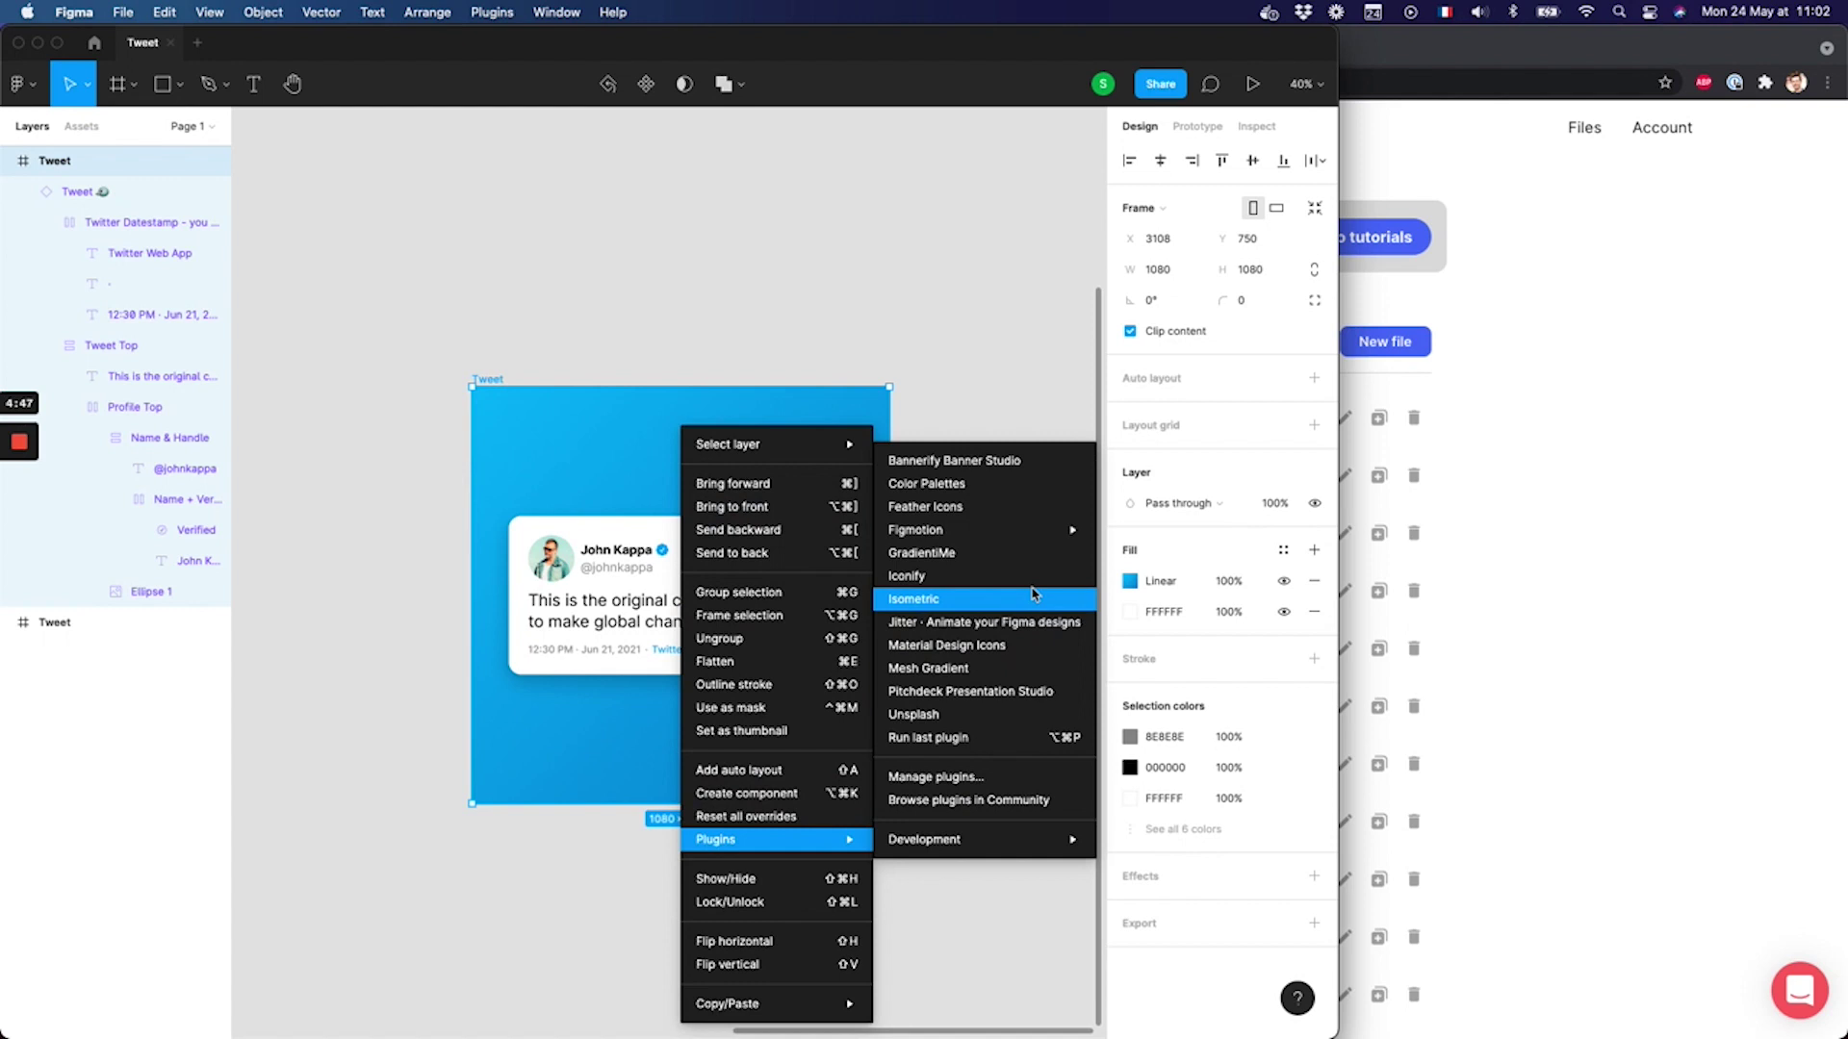
click(1013, 621)
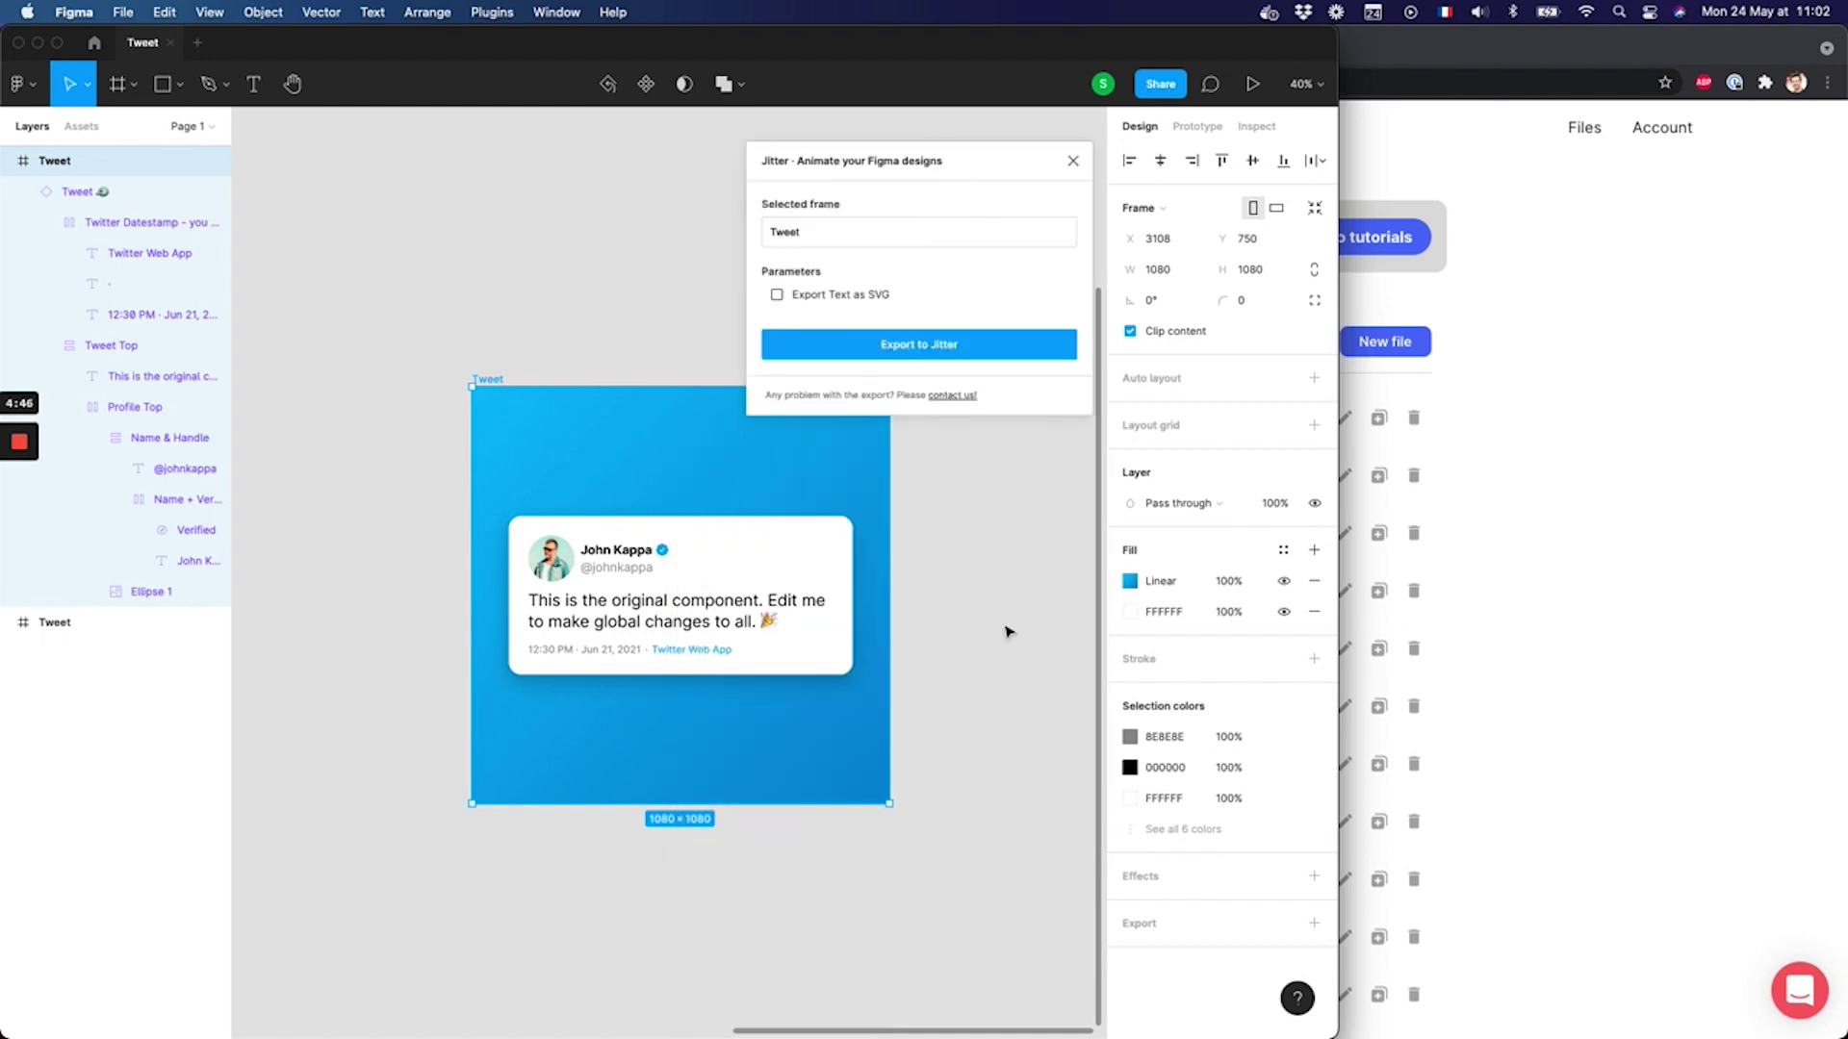
click(938, 348)
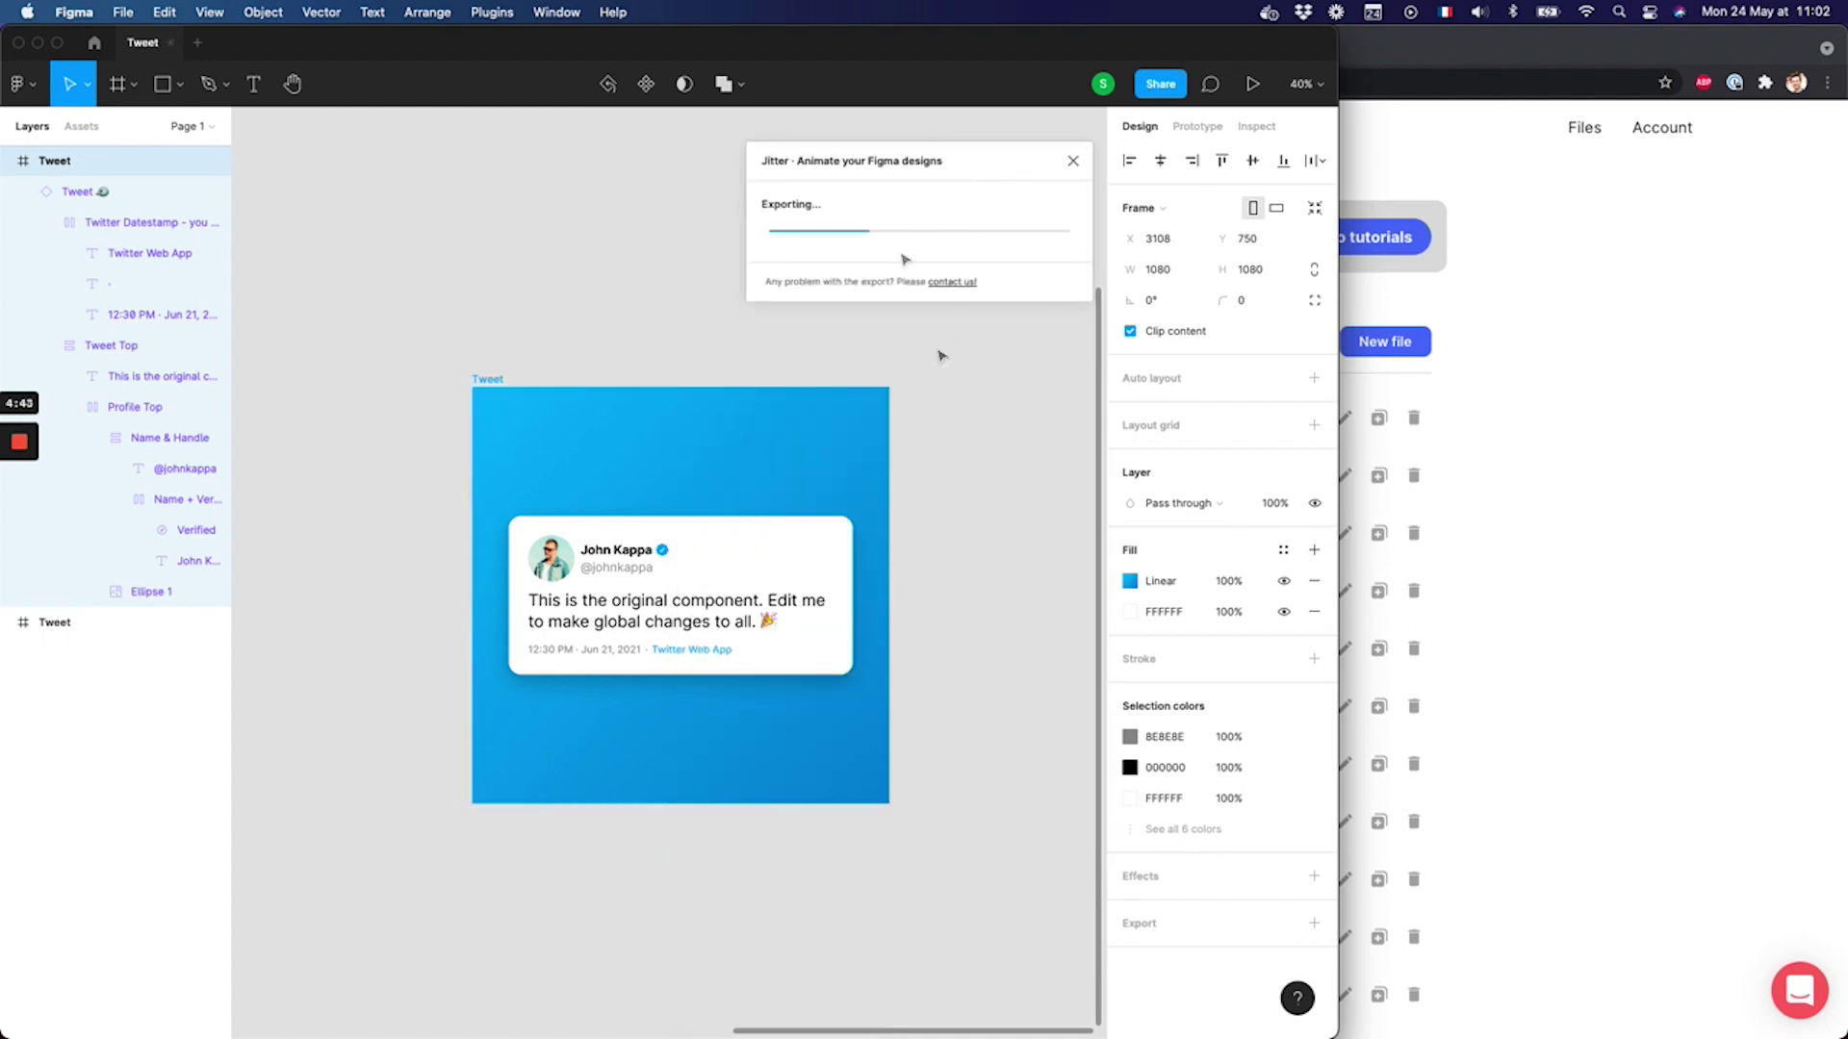
click(834, 232)
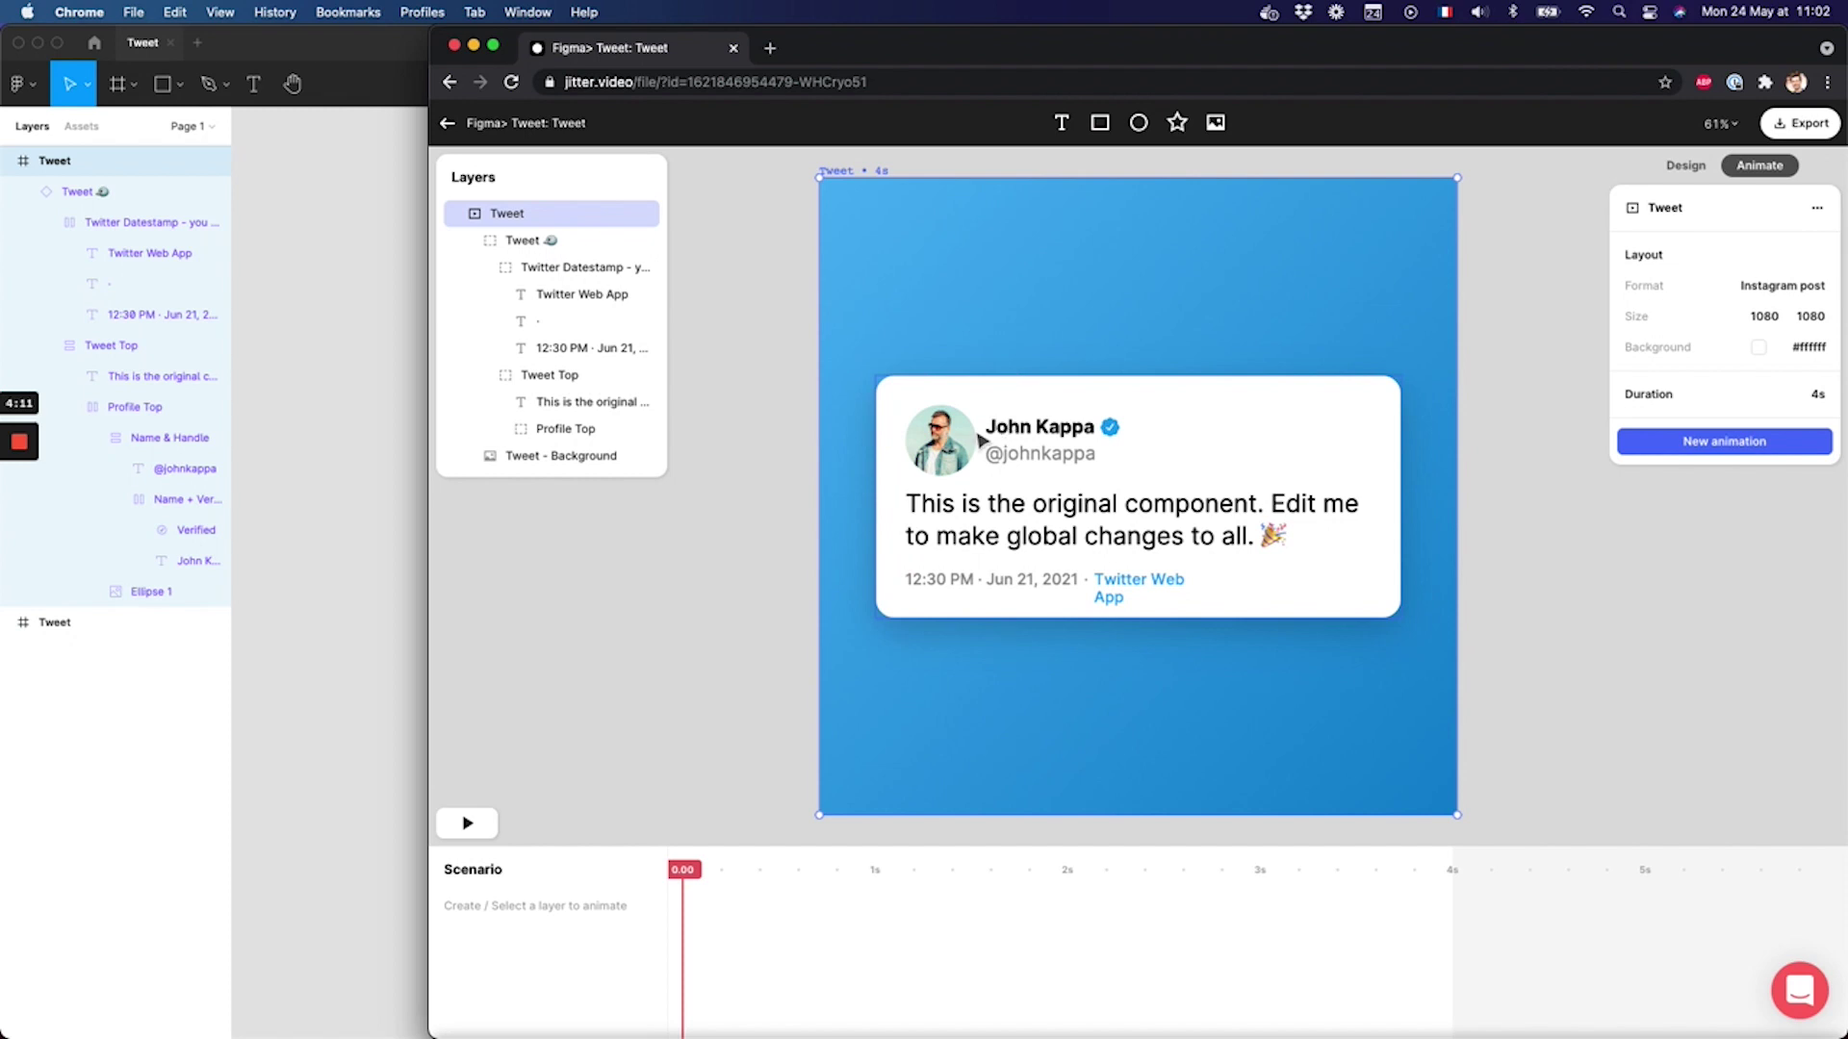
- Give the Ellipse 1 avatar a Spin in animation shortened to 0.6 seconds
click(1097, 490)
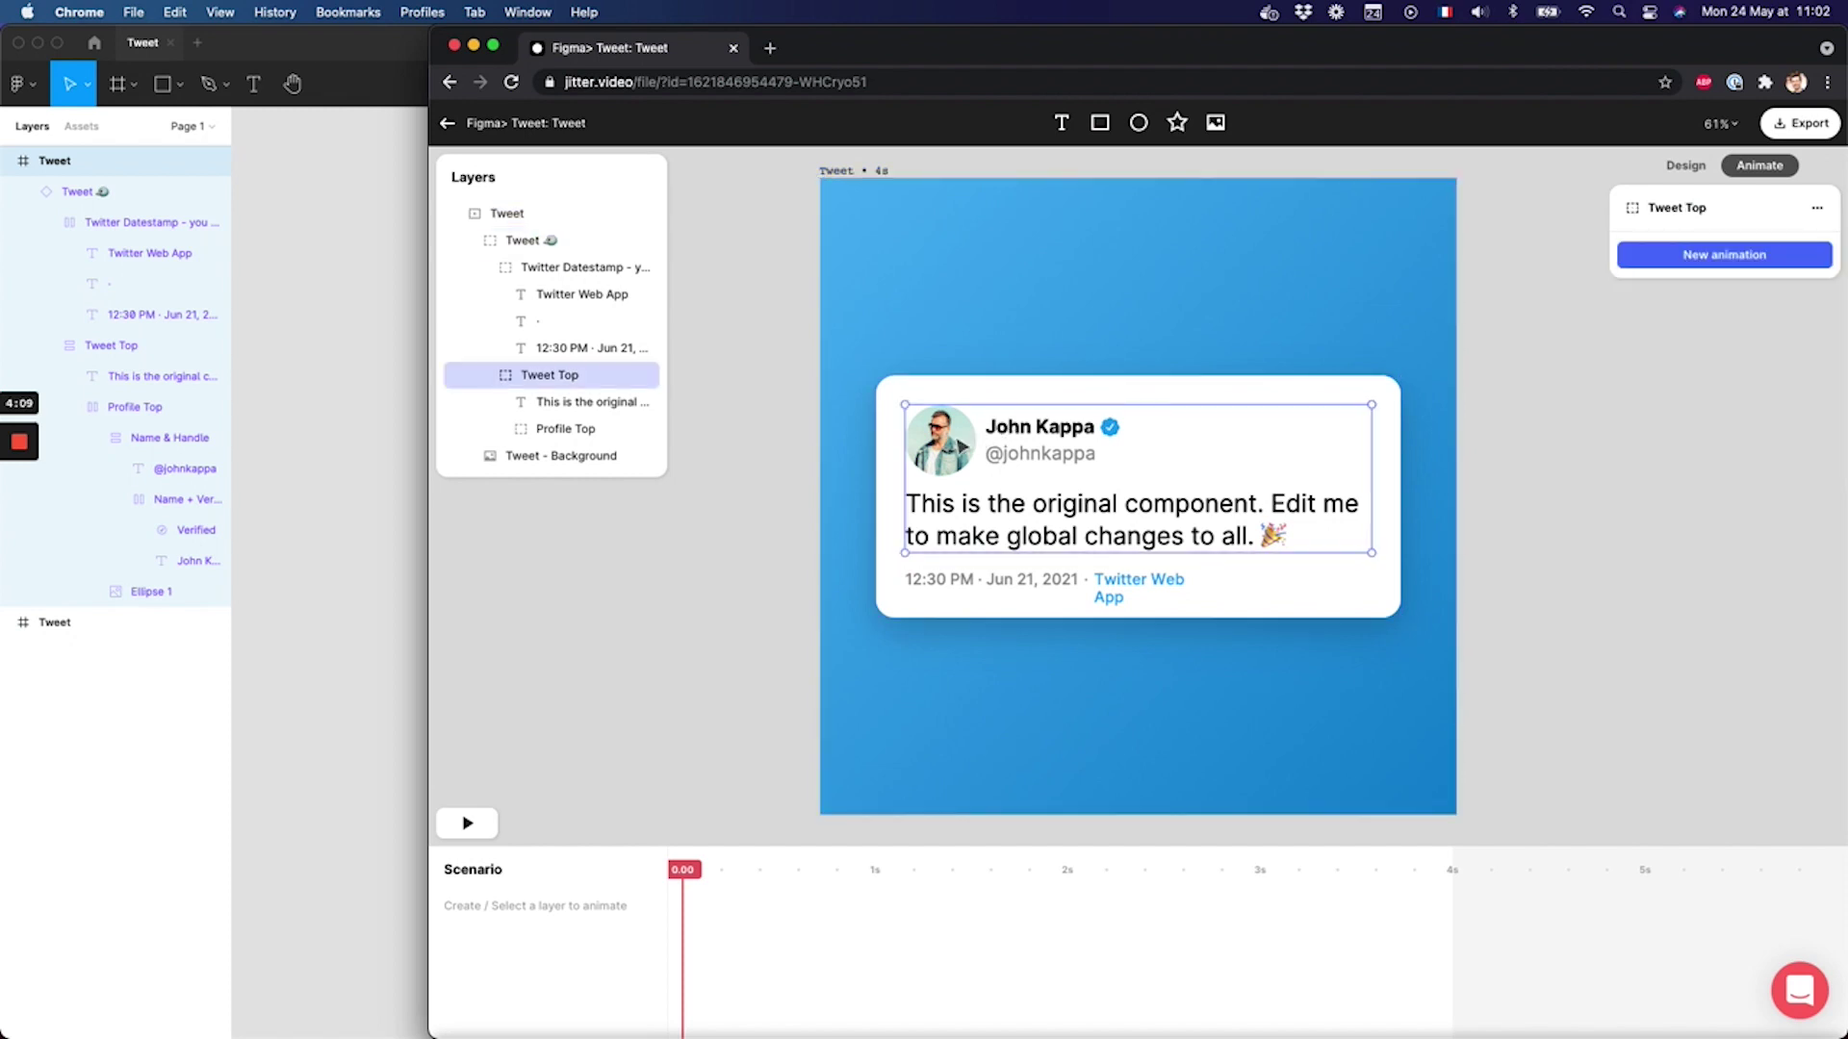
click(1011, 440)
click(940, 441)
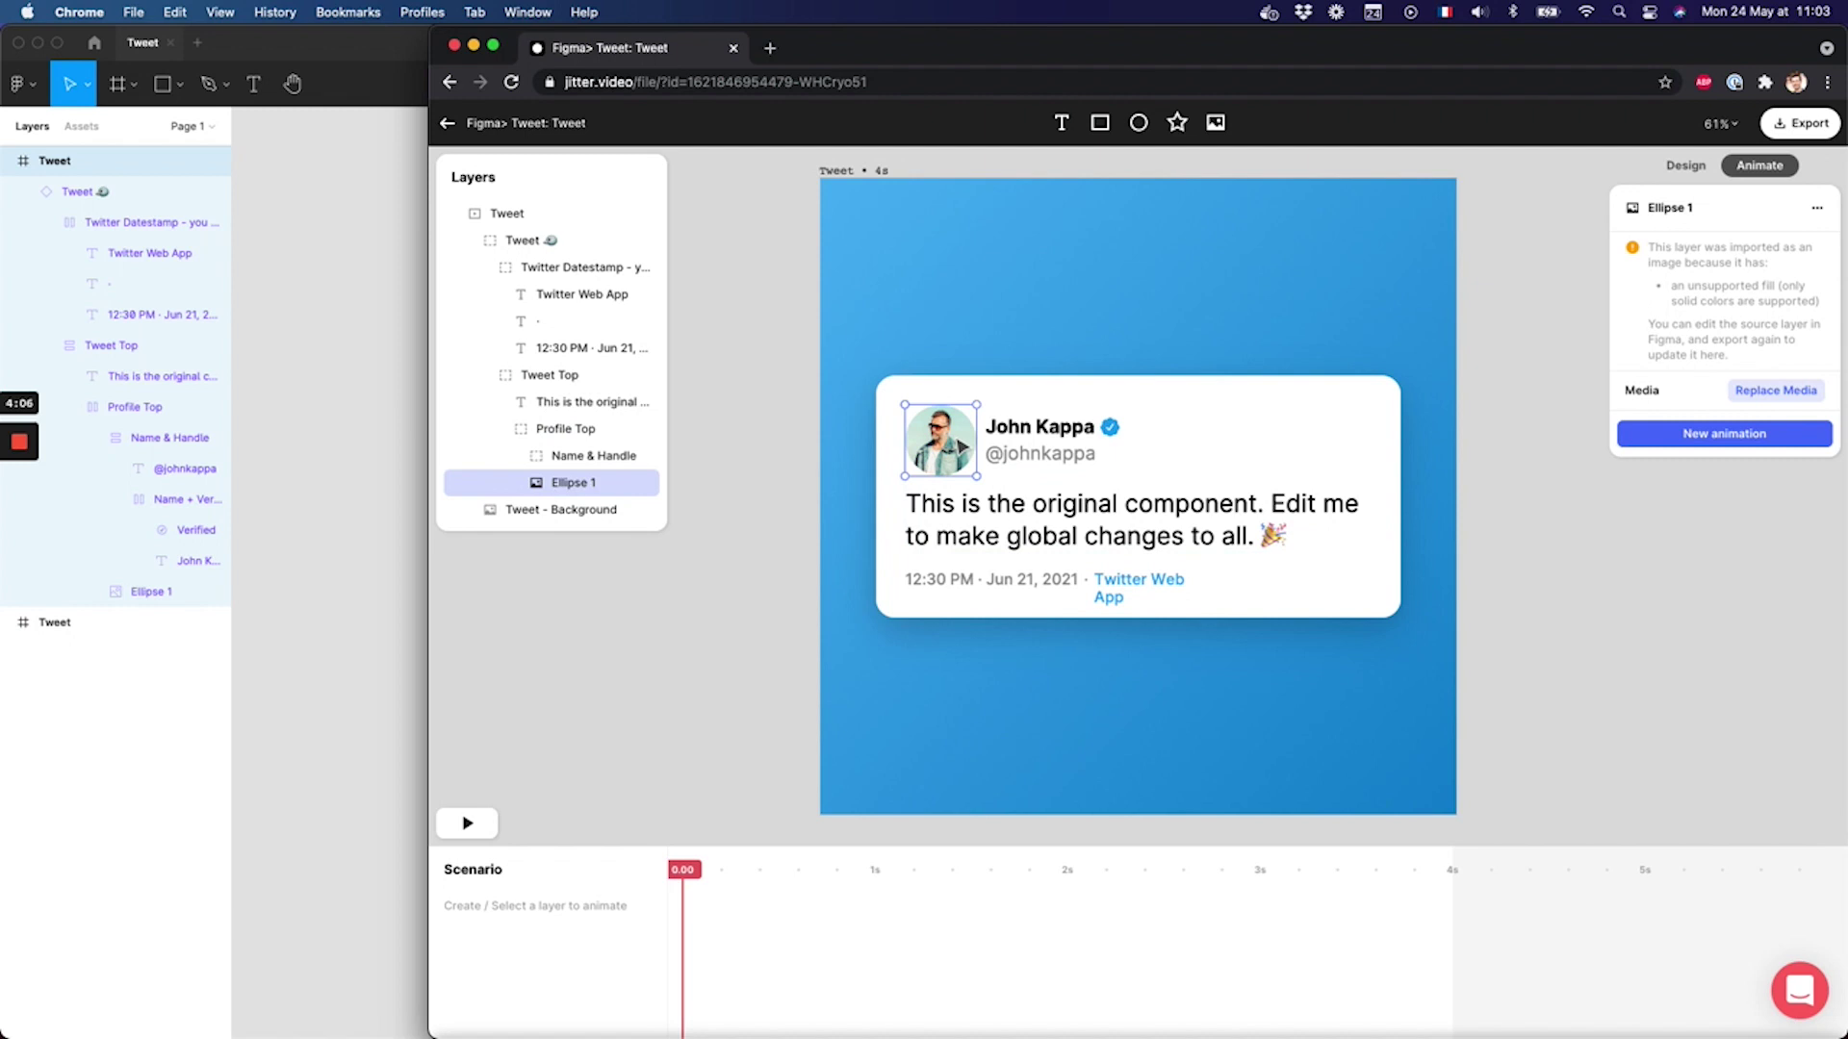
click(1667, 434)
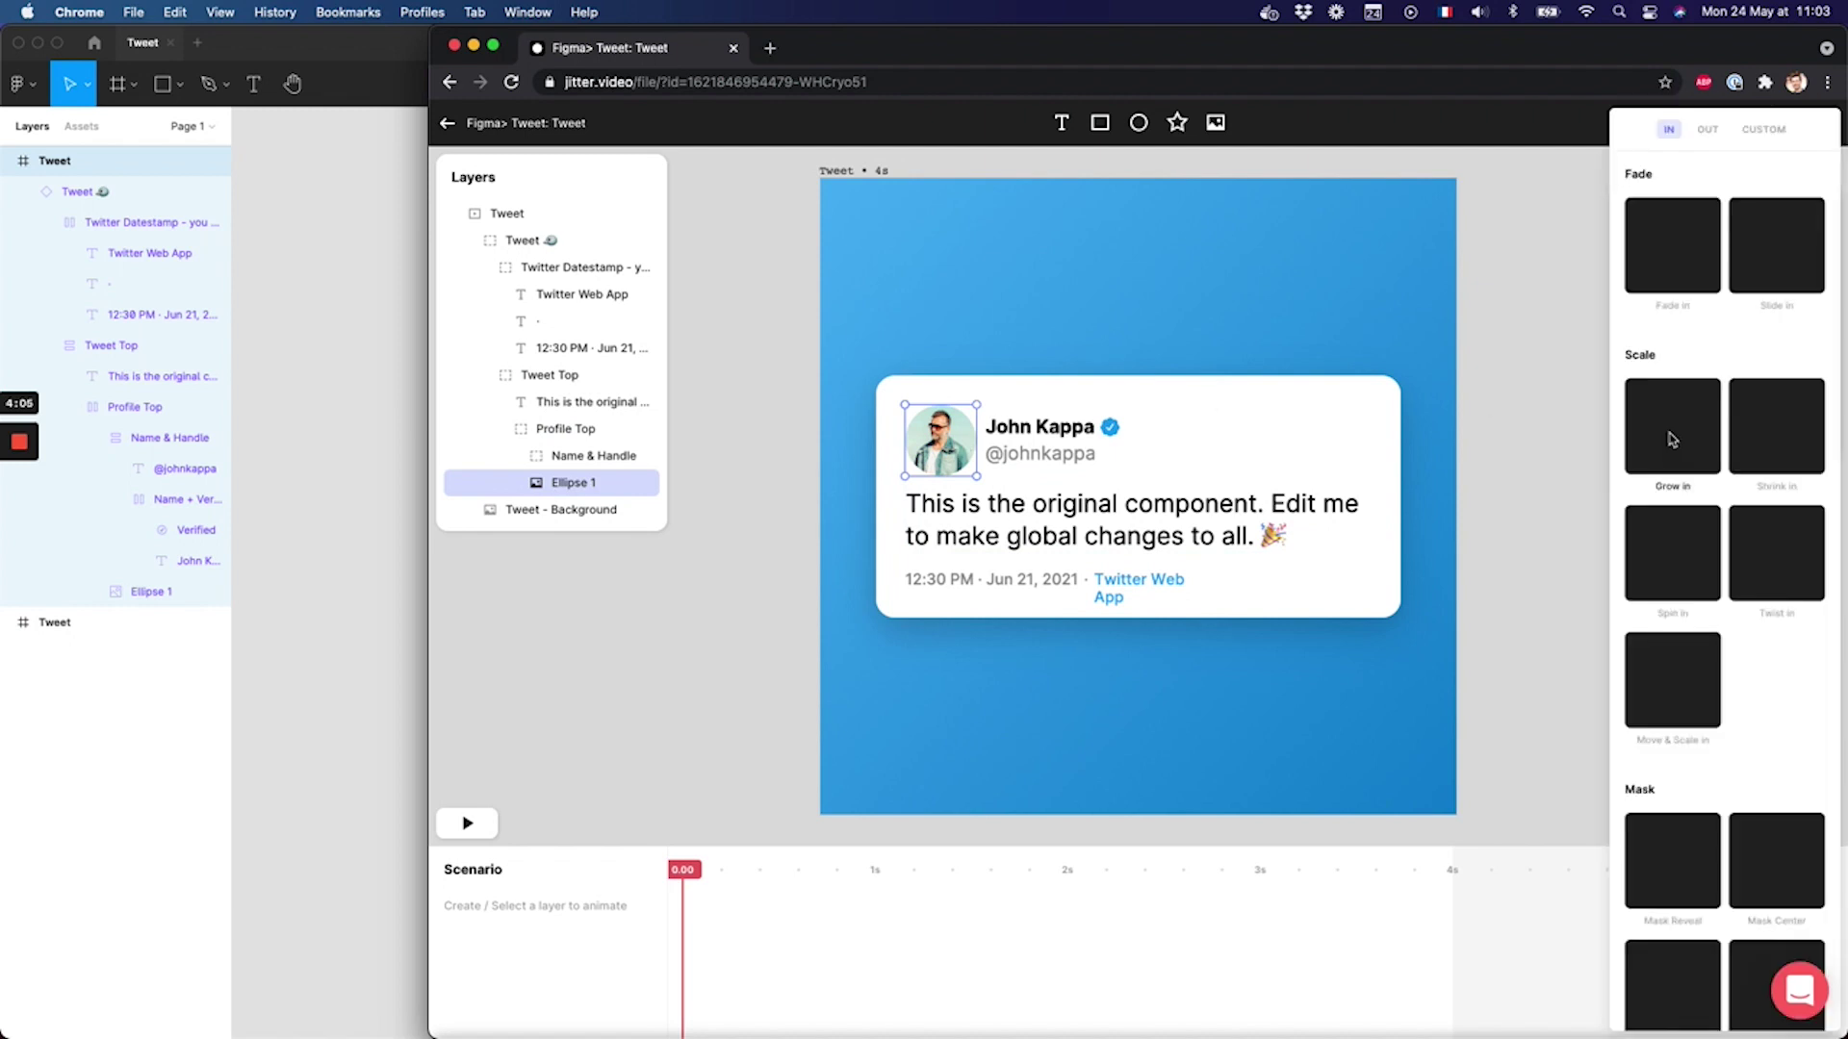
click(1672, 554)
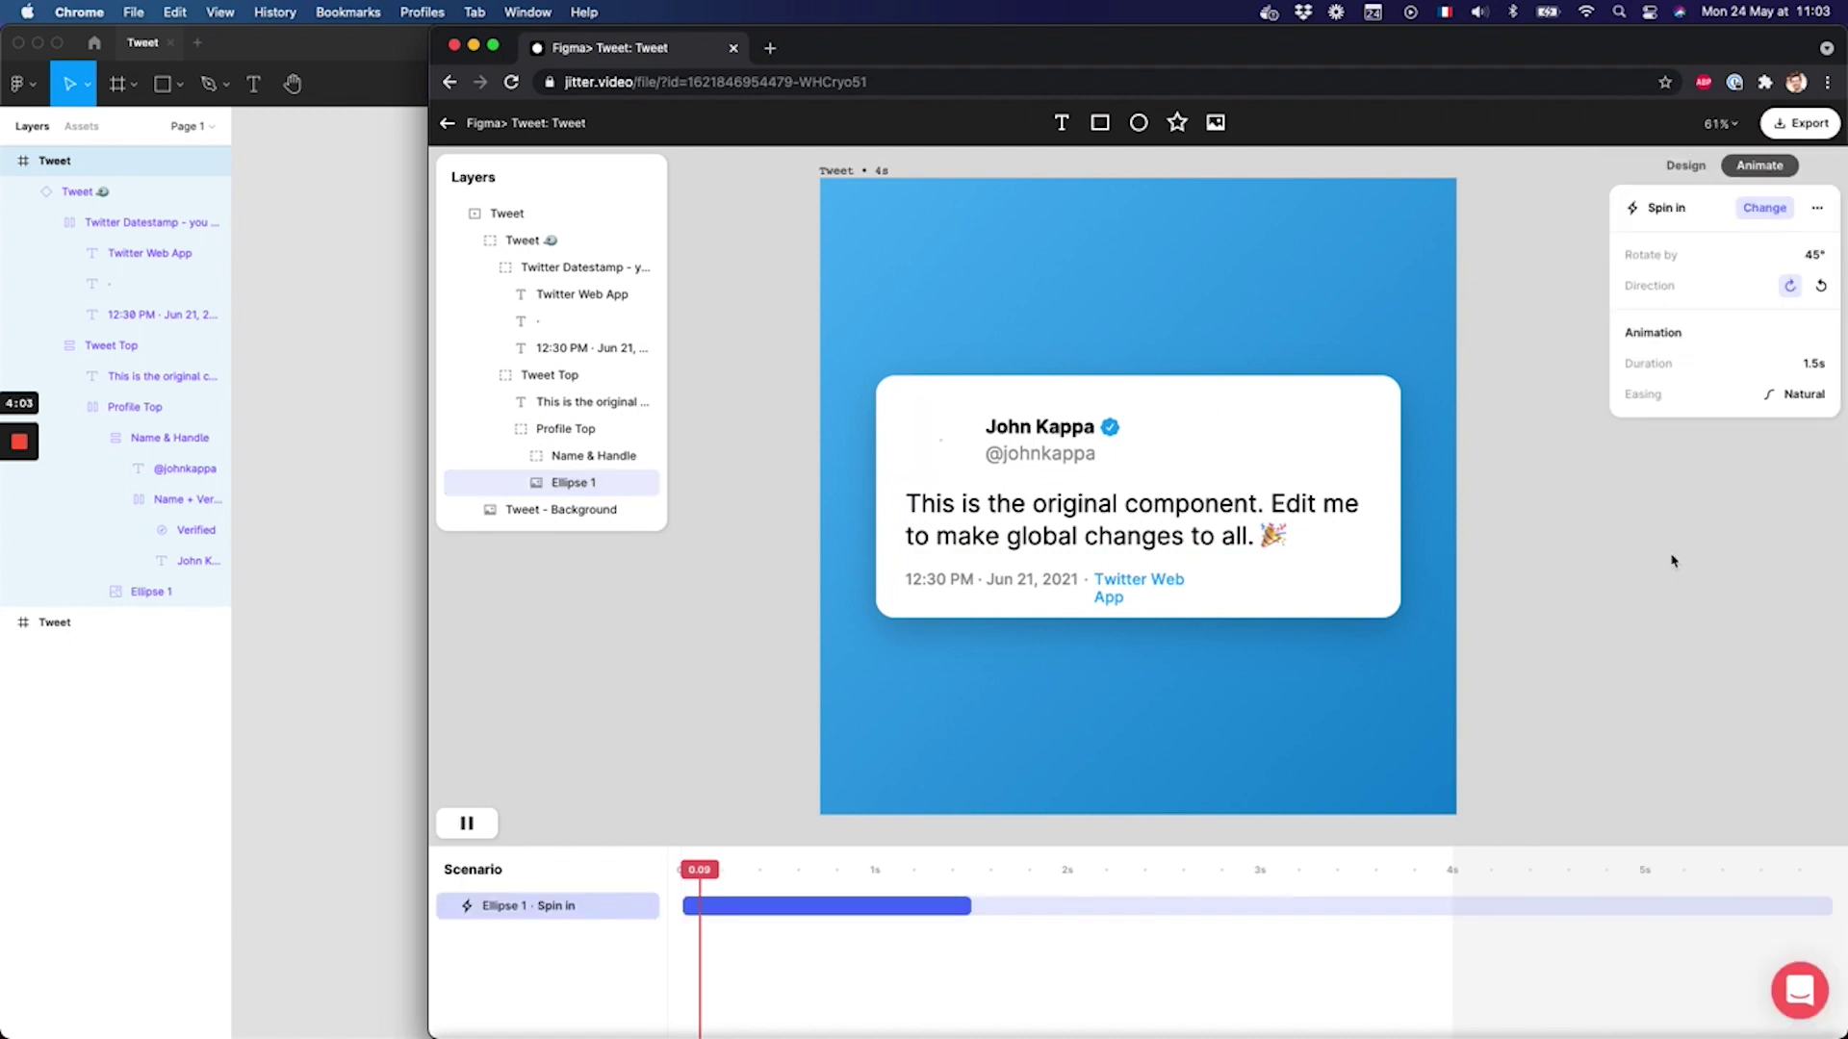
click(1061, 437)
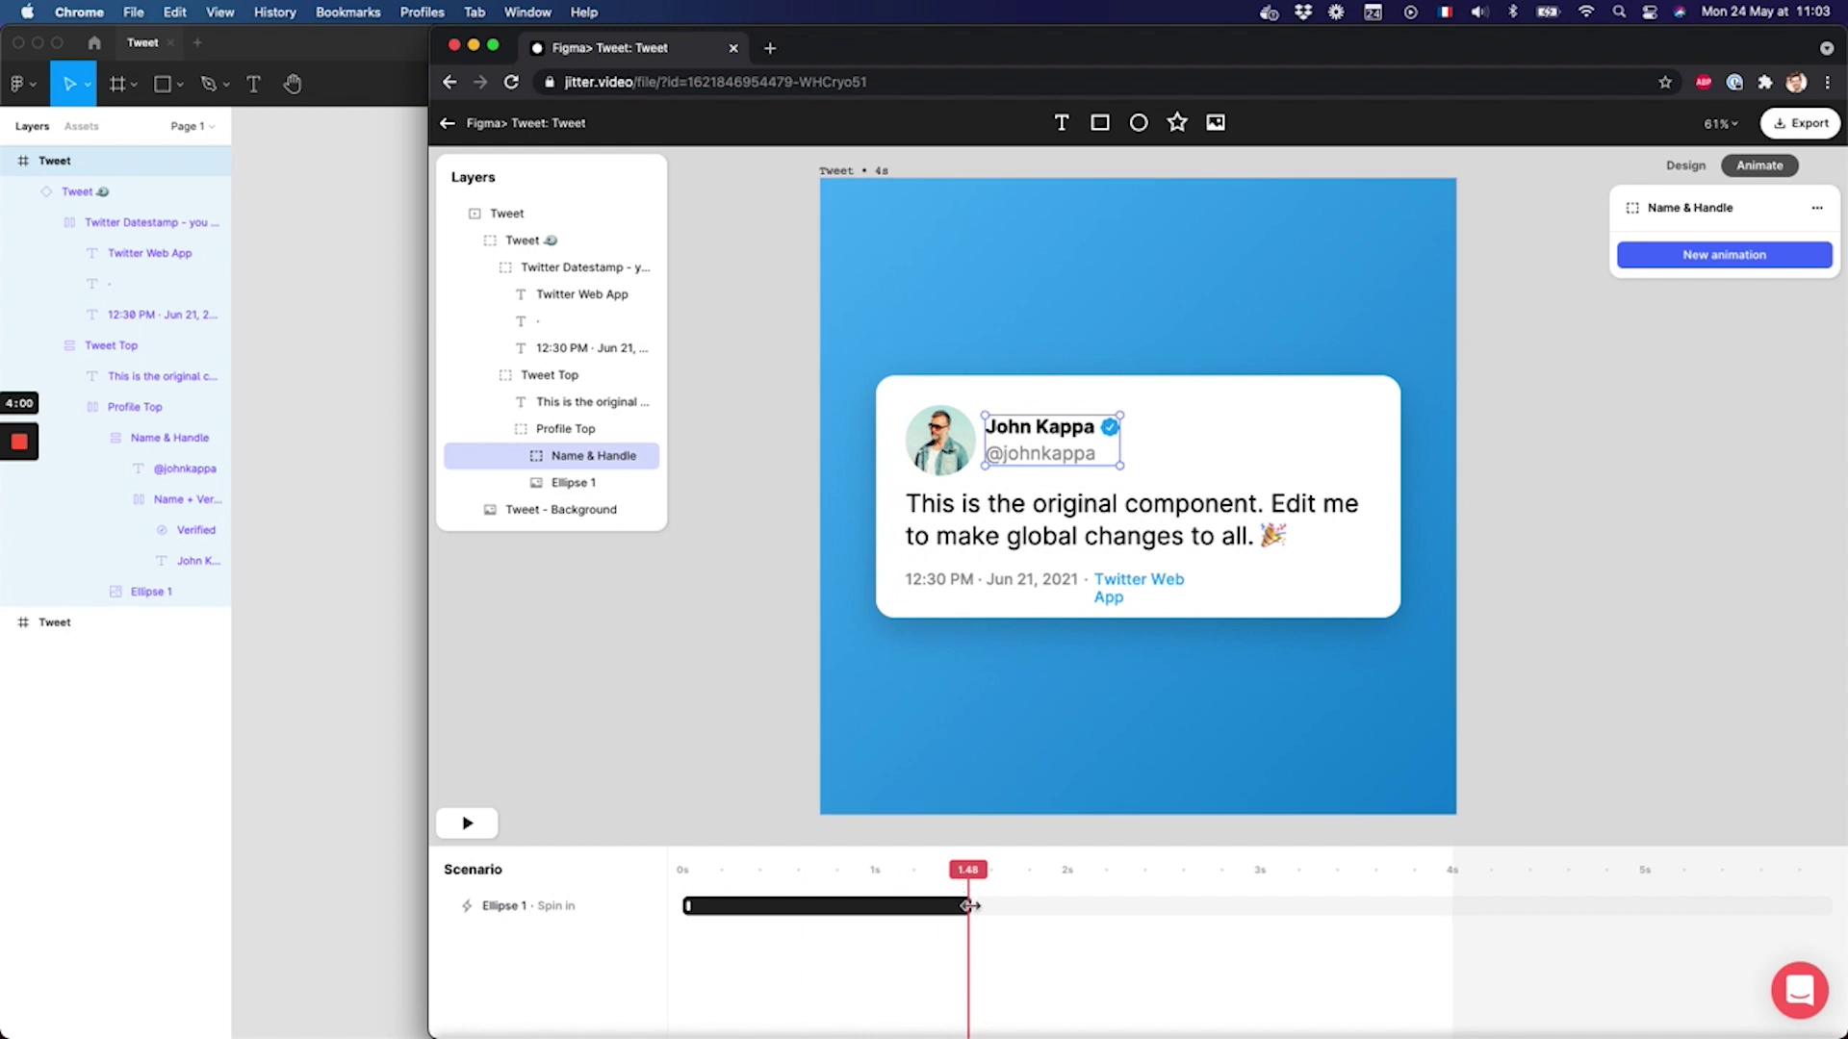
drag(972, 906, 797, 903)
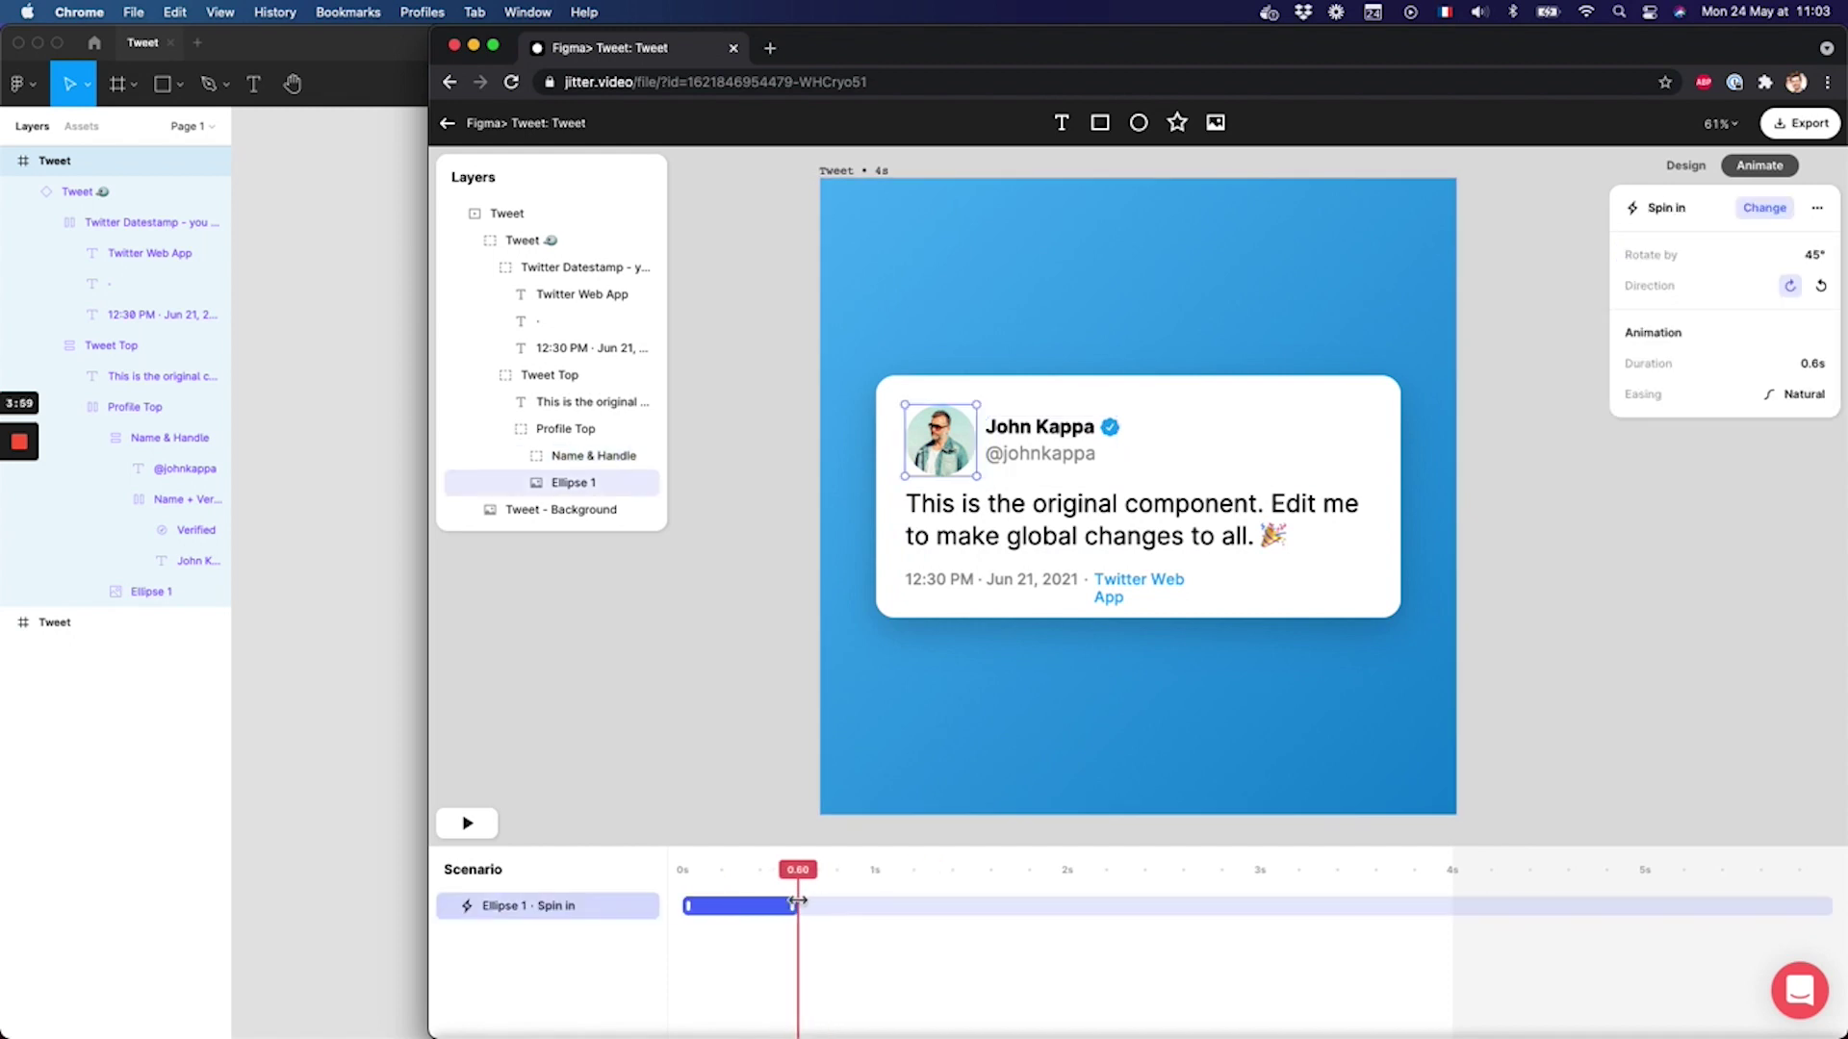
click(1033, 430)
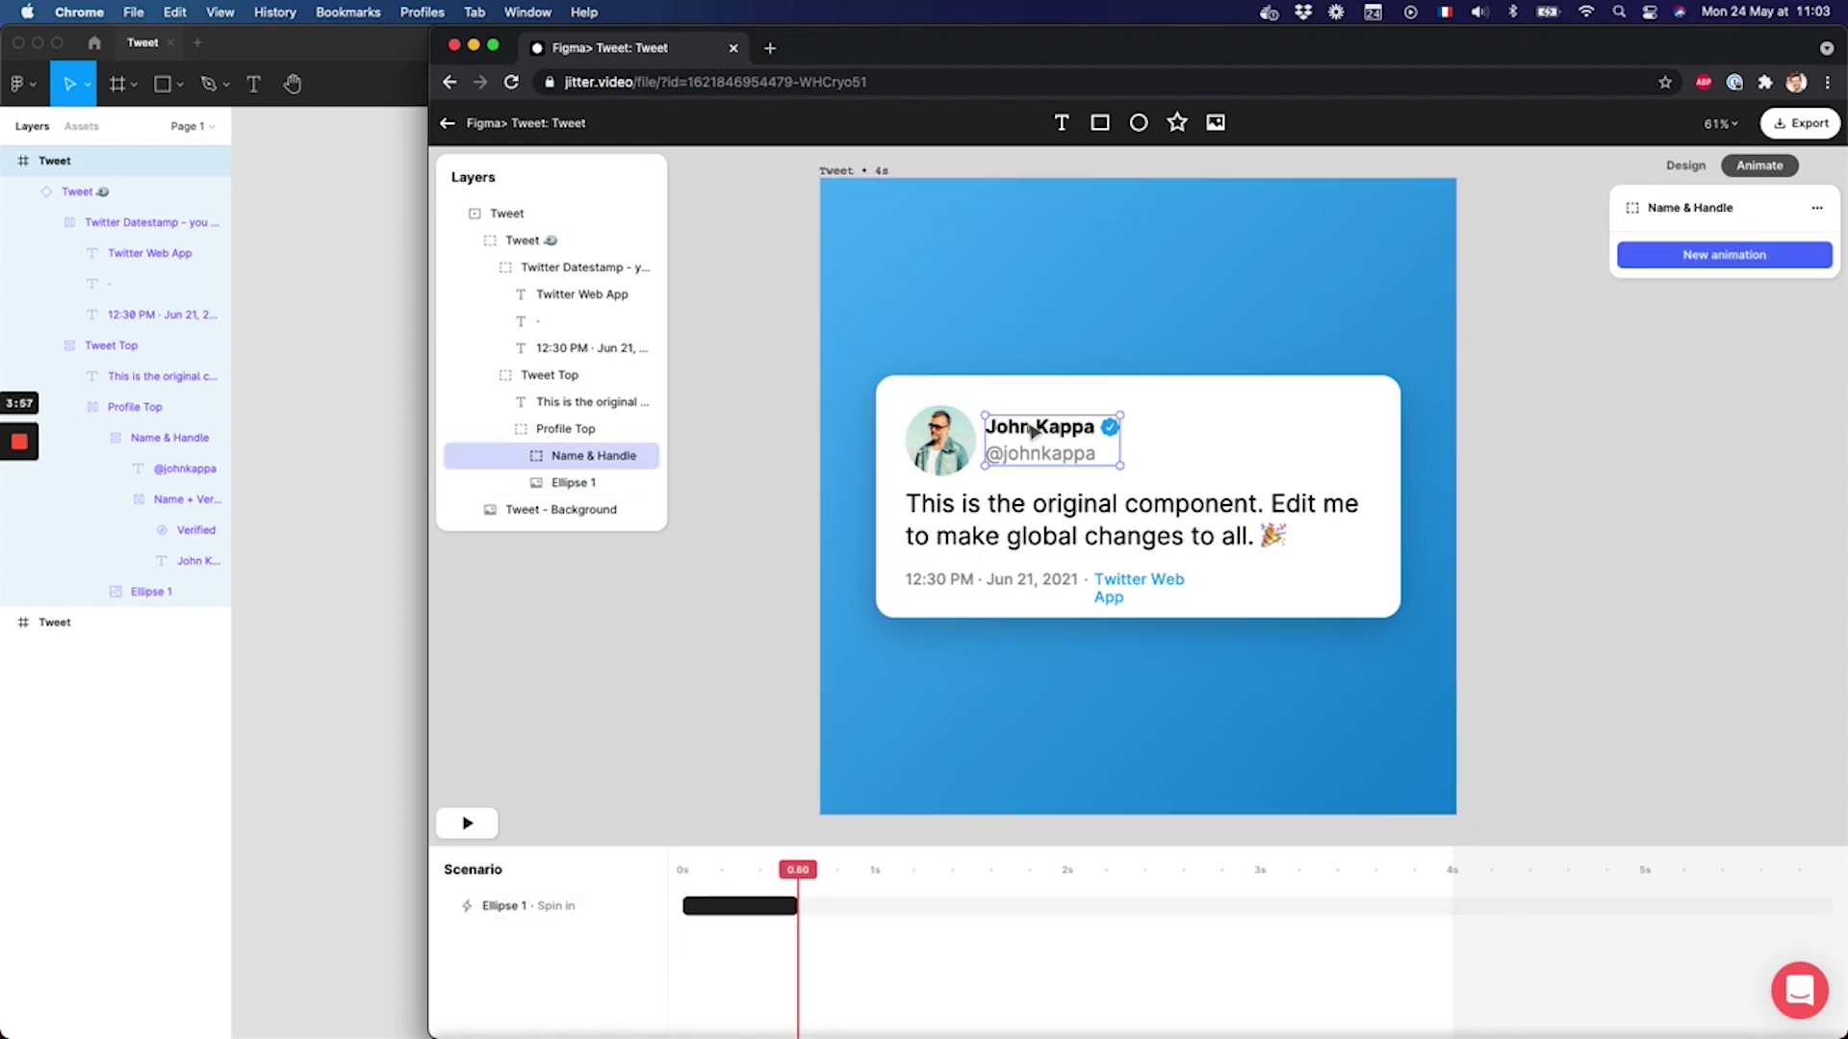
- Apply an upward Mask in animation to the John Kappa name text
click(517, 455)
click(572, 487)
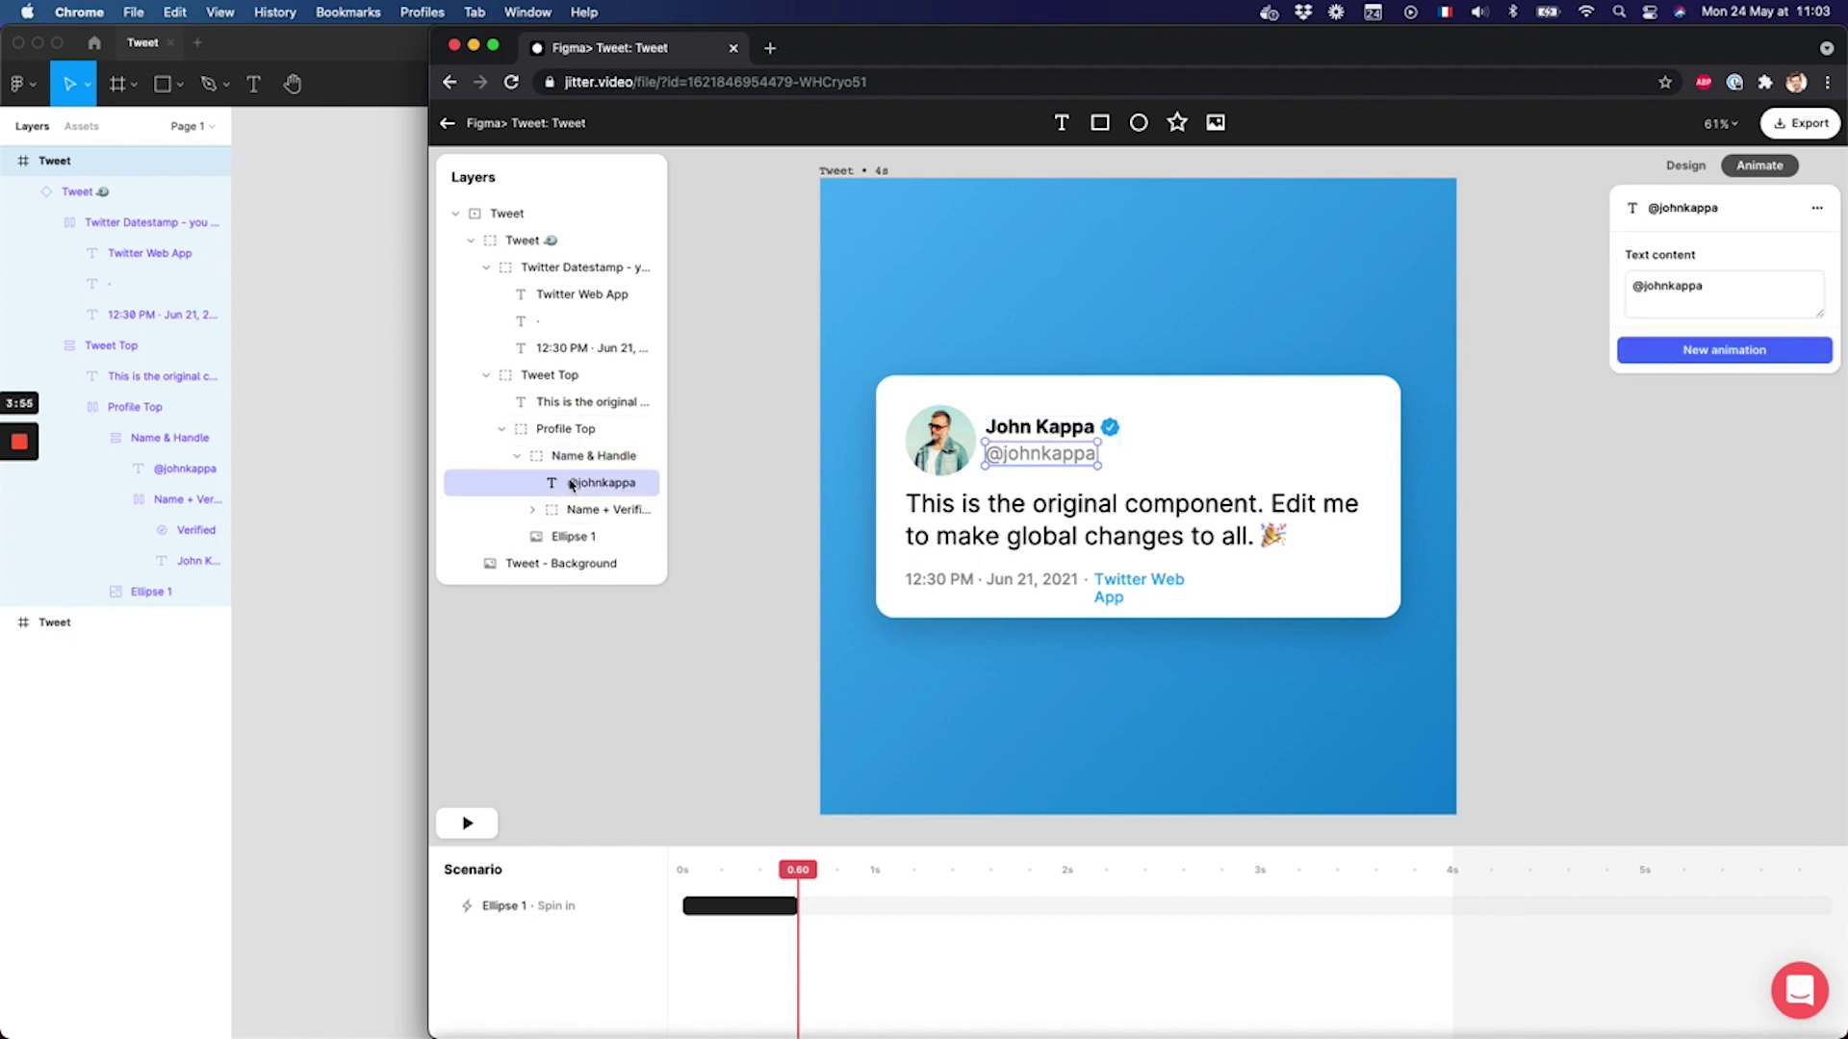
click(536, 509)
click(612, 566)
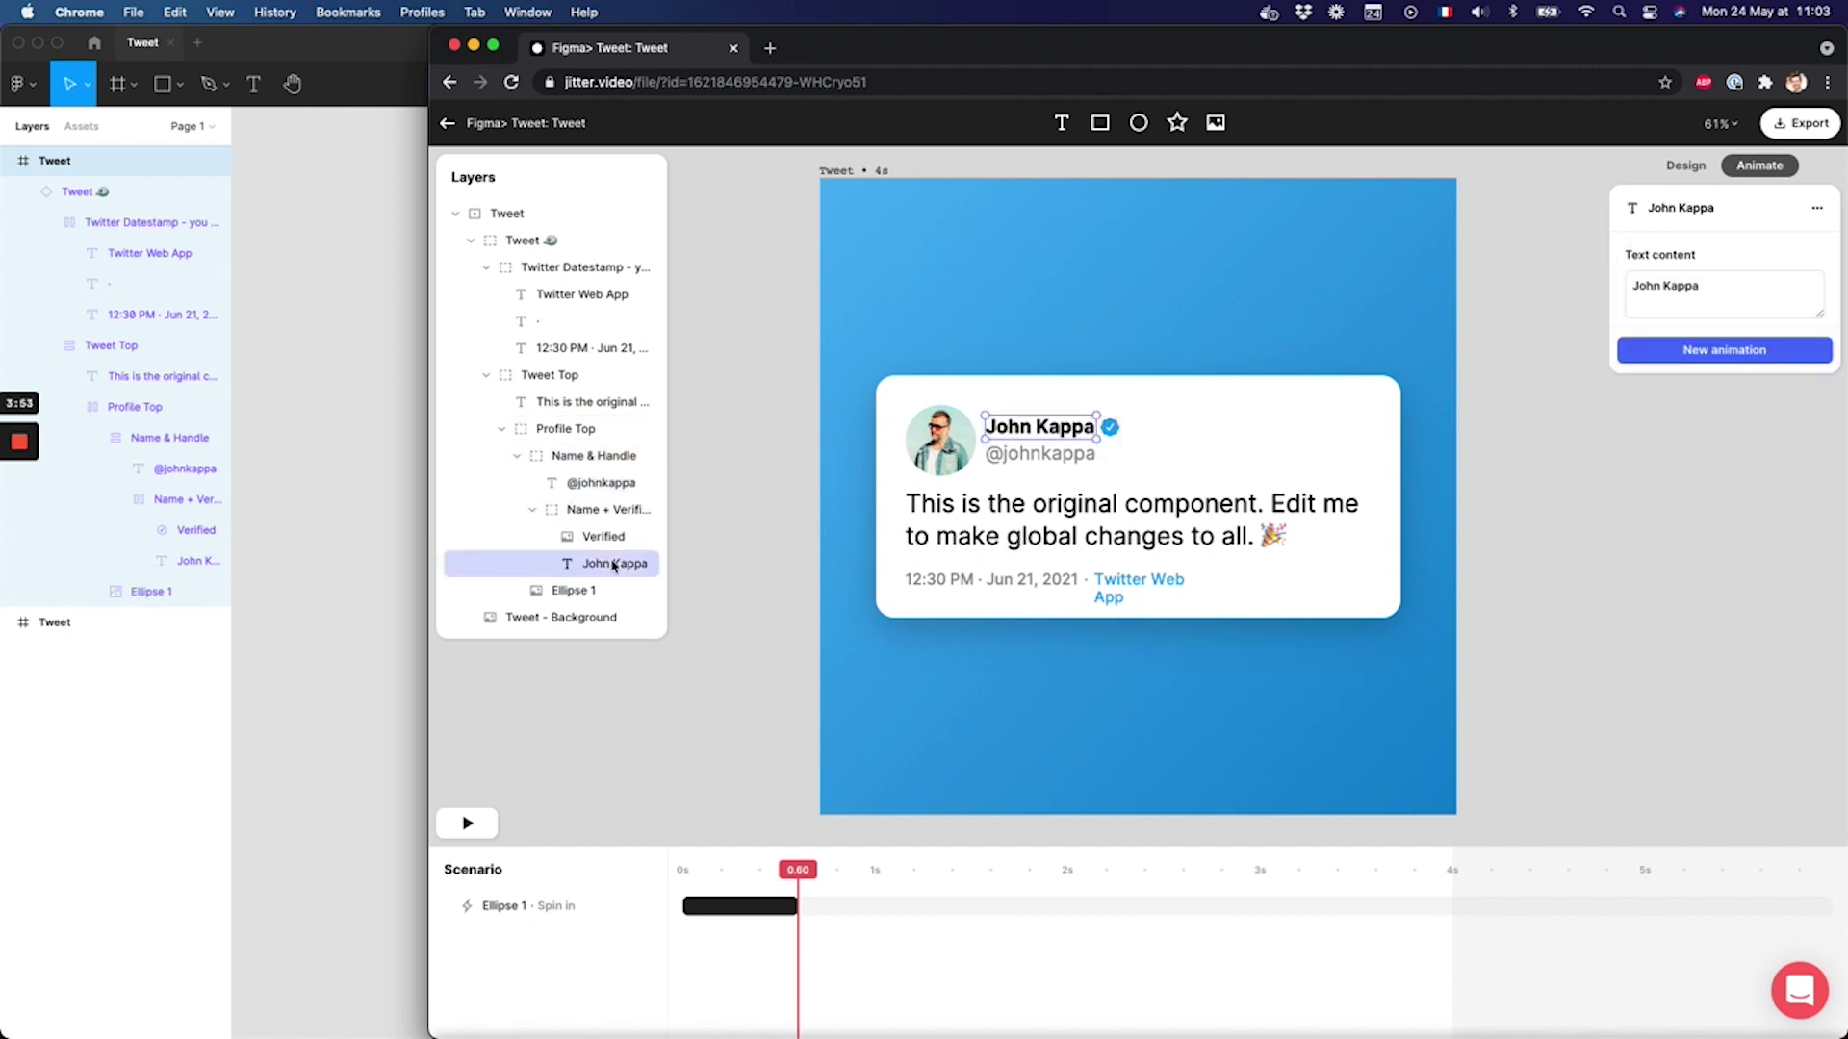
click(1646, 352)
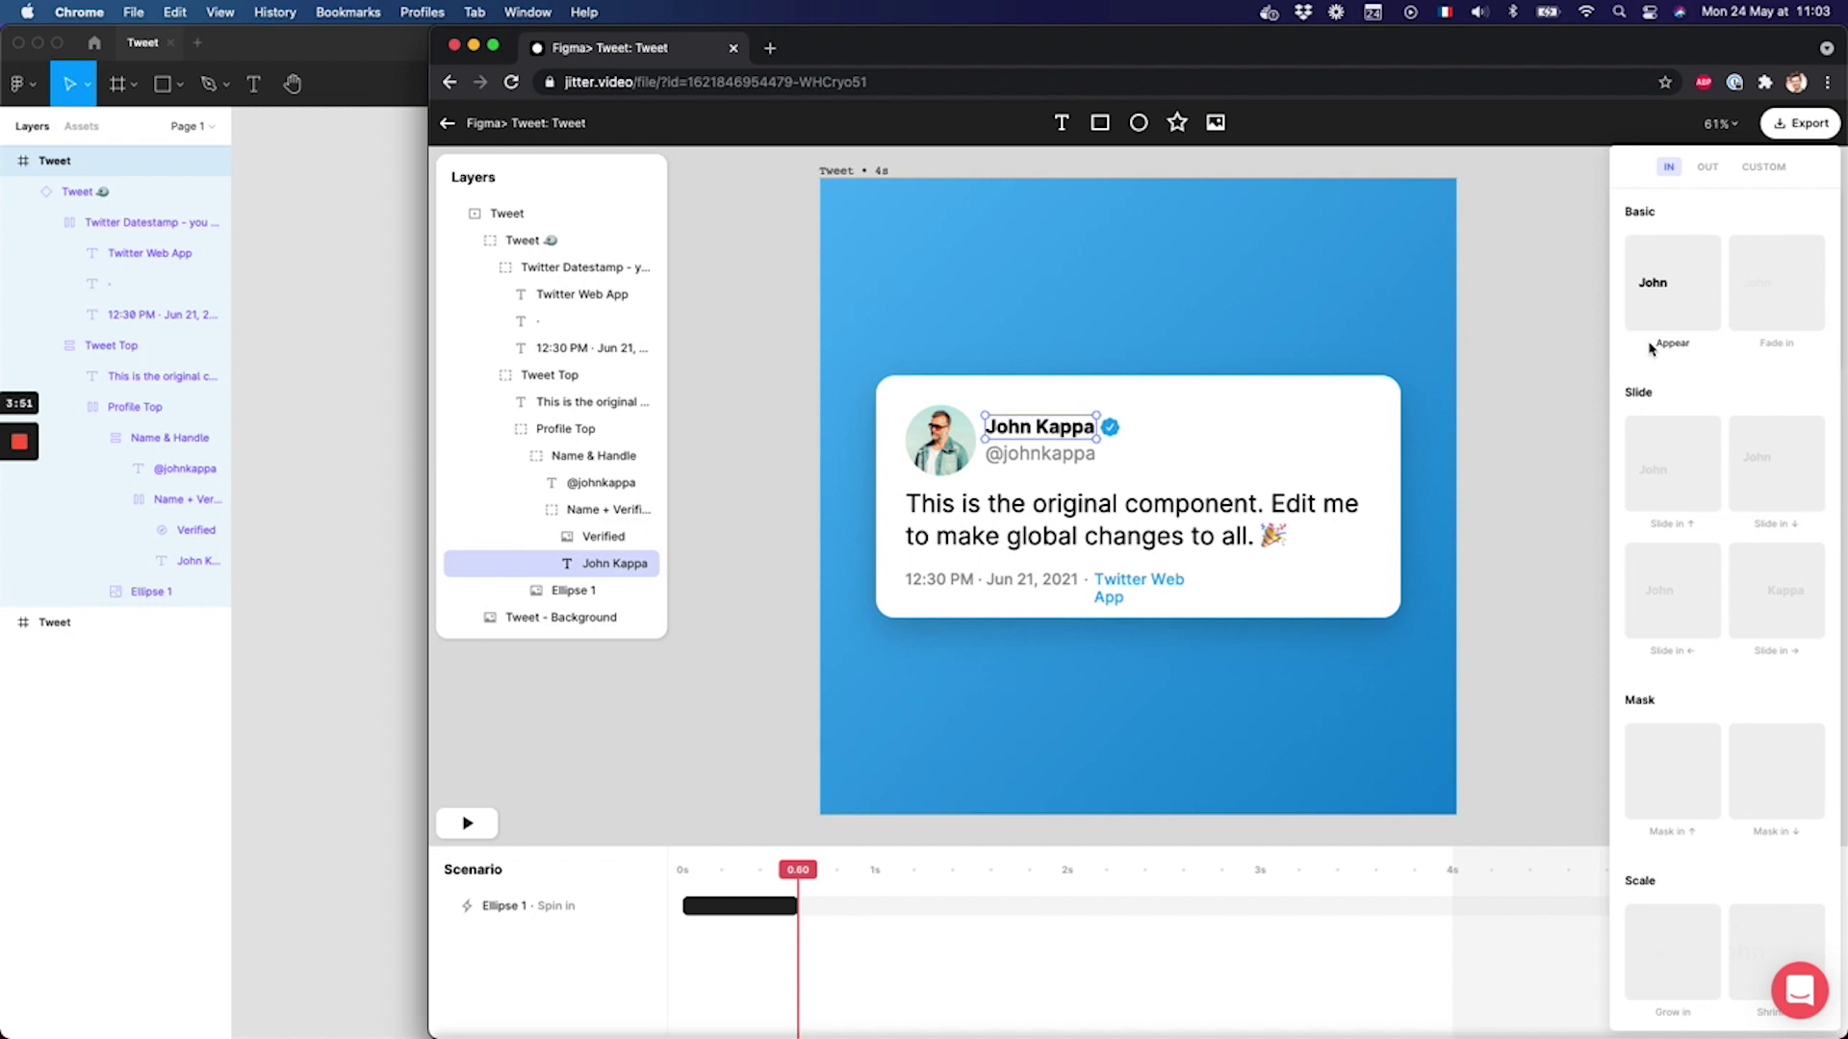
click(1672, 785)
- Set the name's Mask in to animate by Lines with a 300ms duration
click(1807, 459)
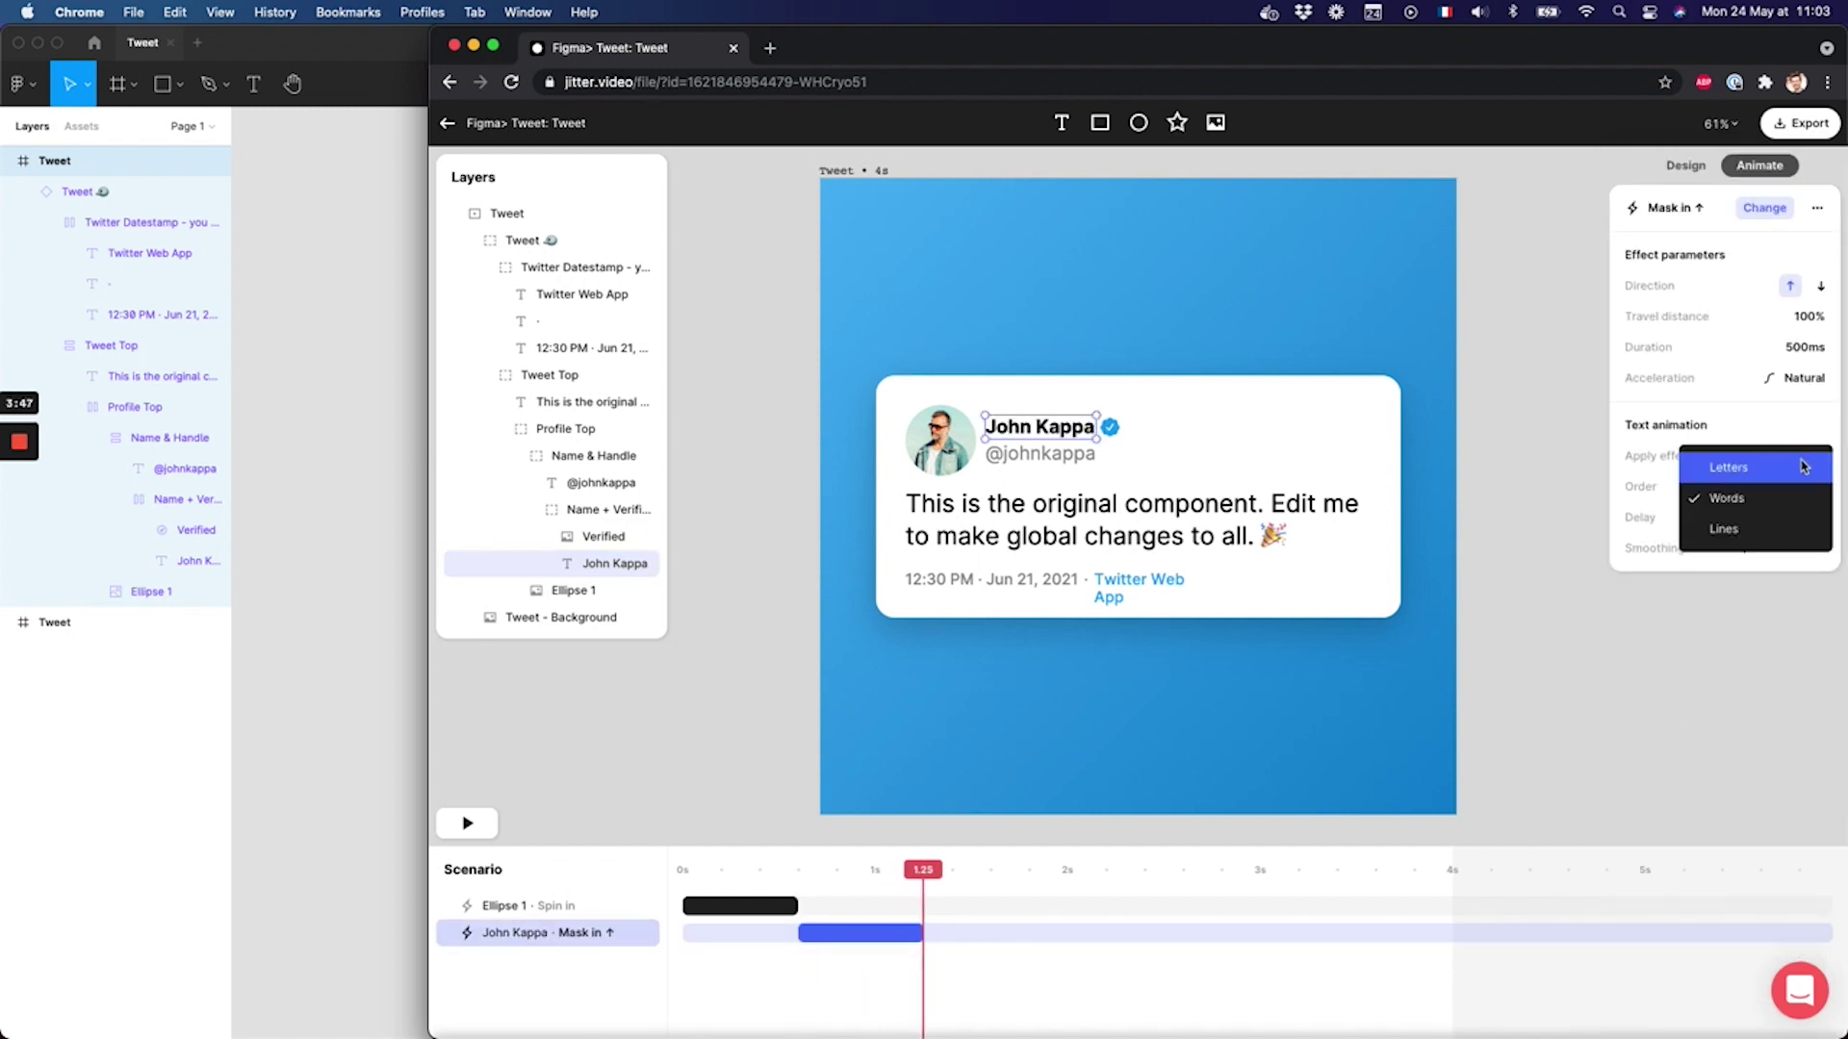
click(1802, 529)
click(1805, 347)
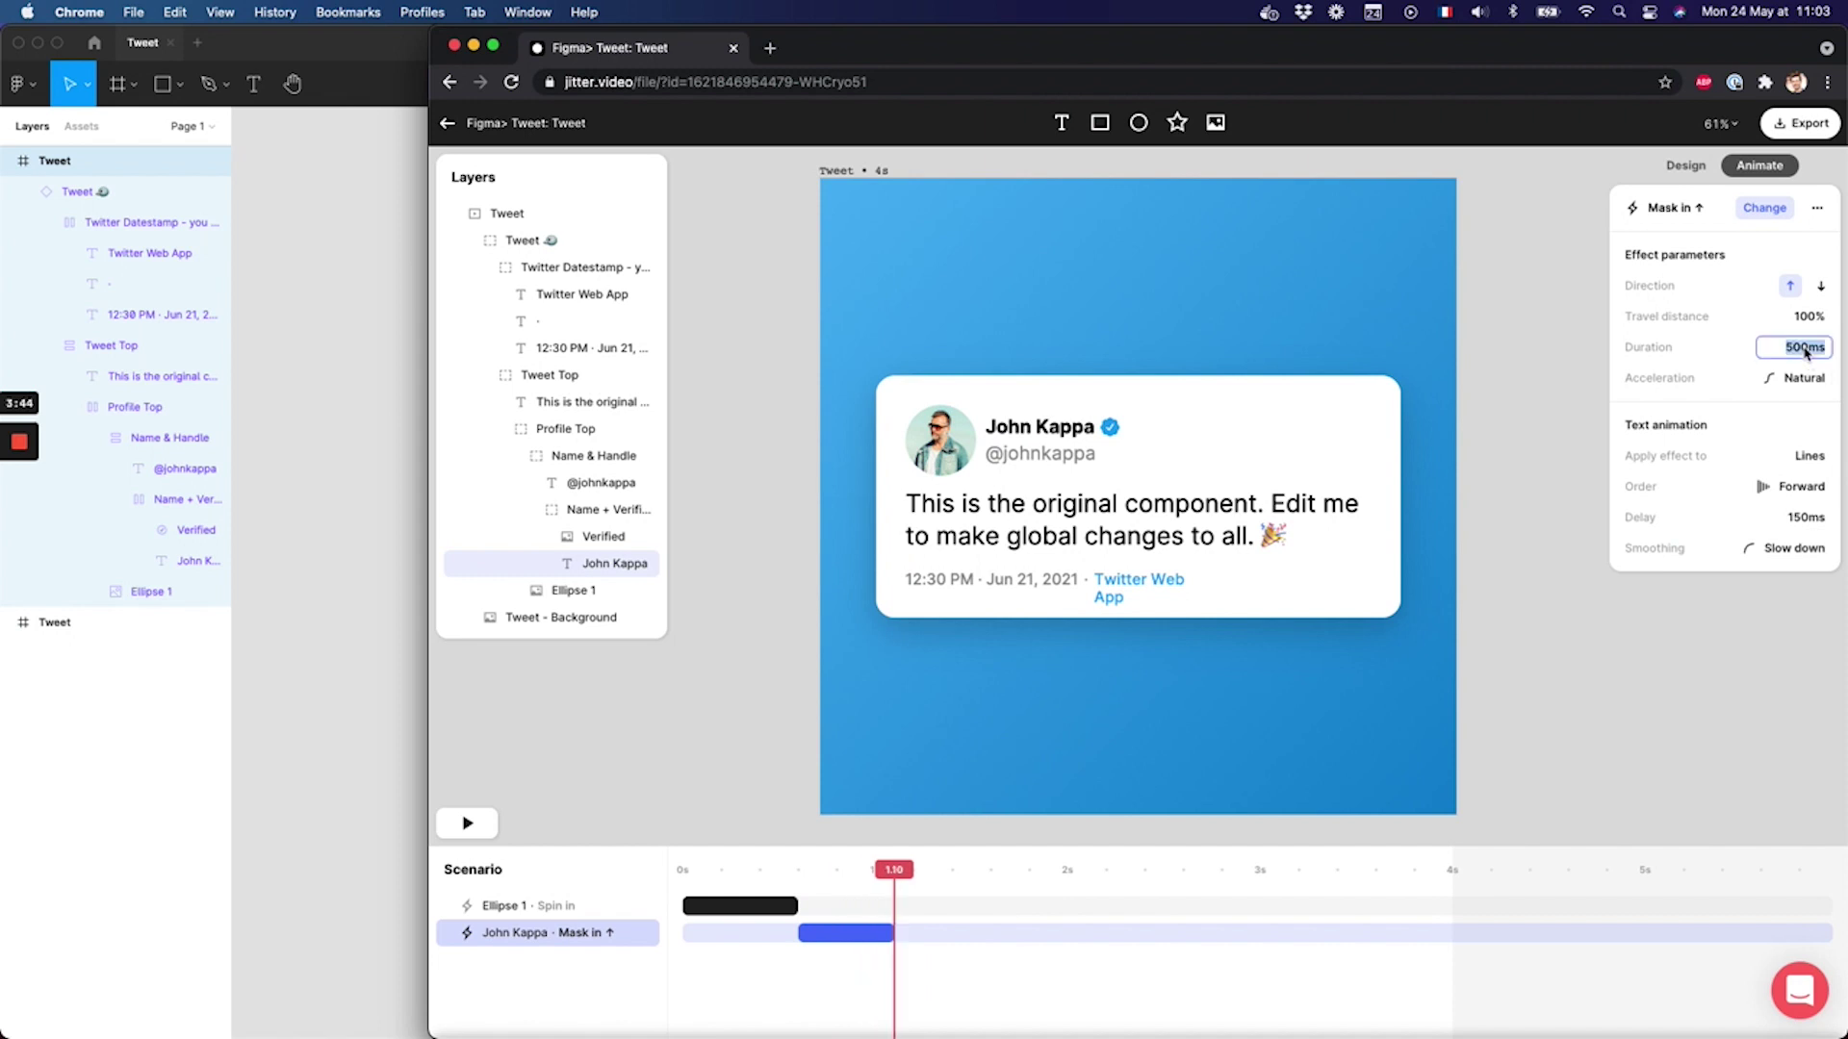
text(300)
key(Return)
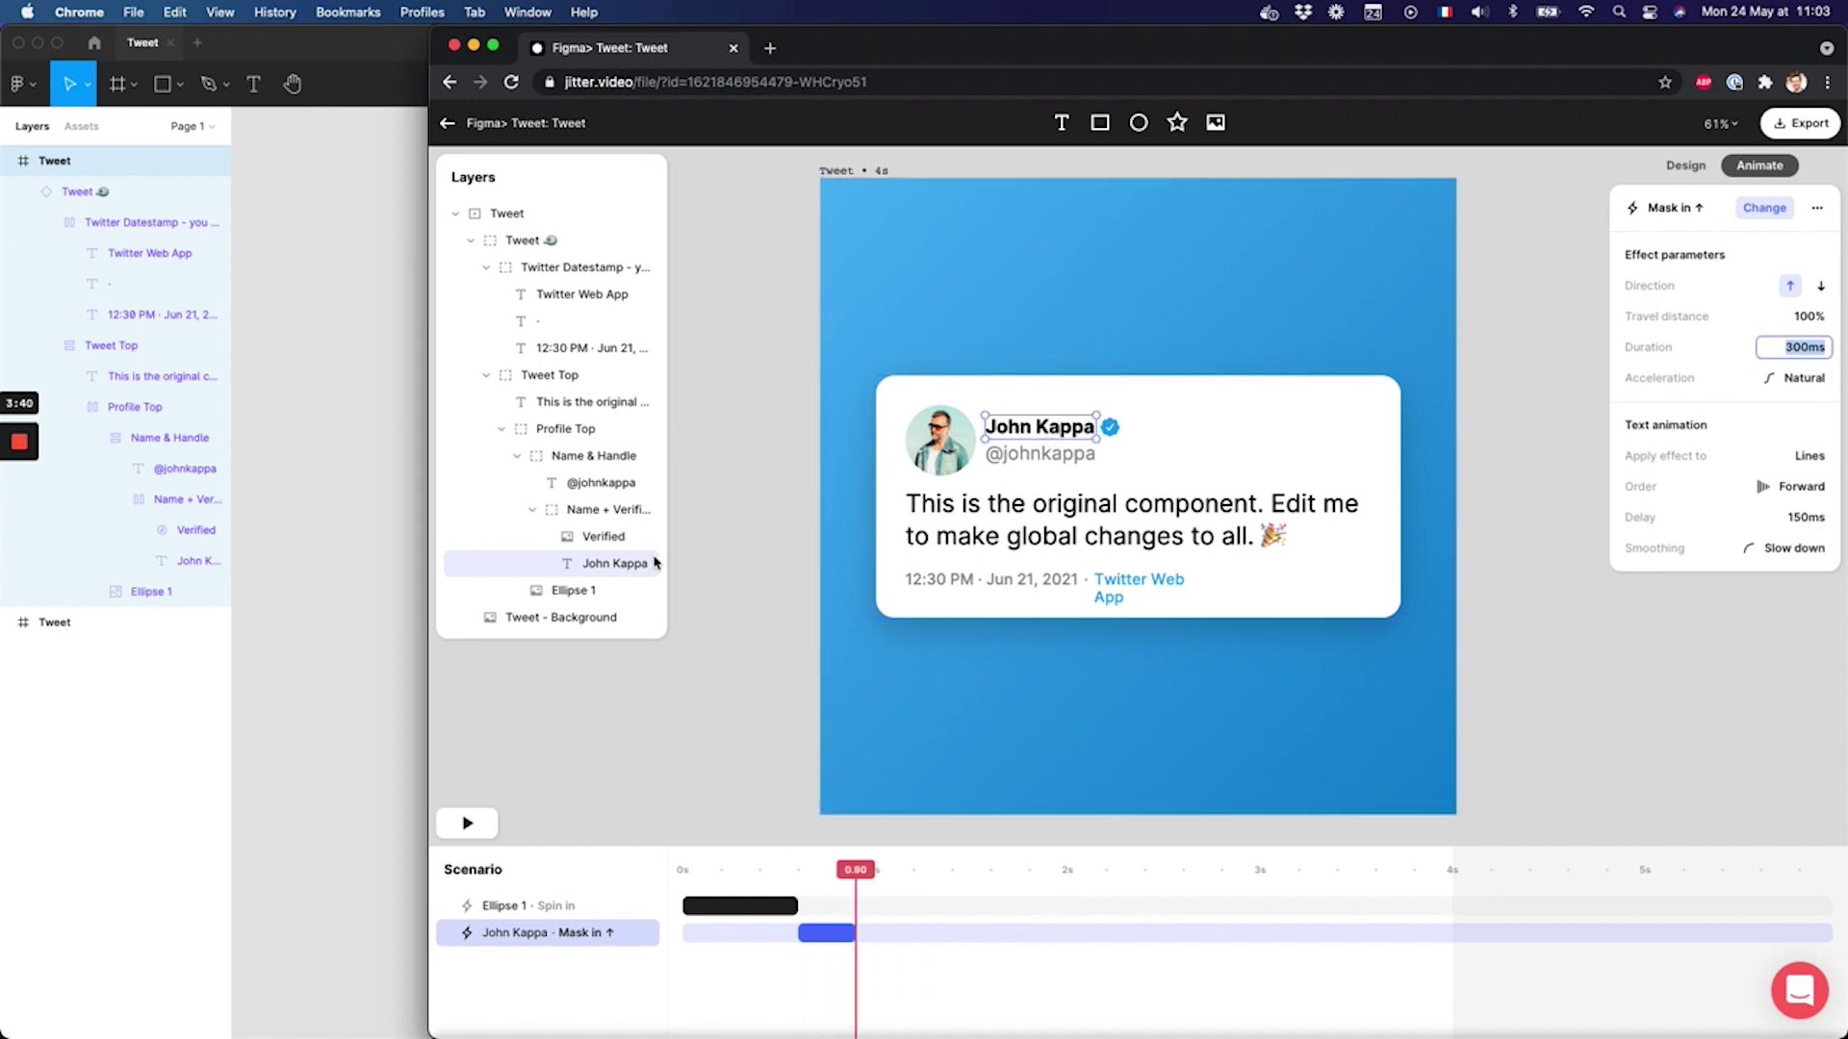
click(826, 936)
click(1021, 459)
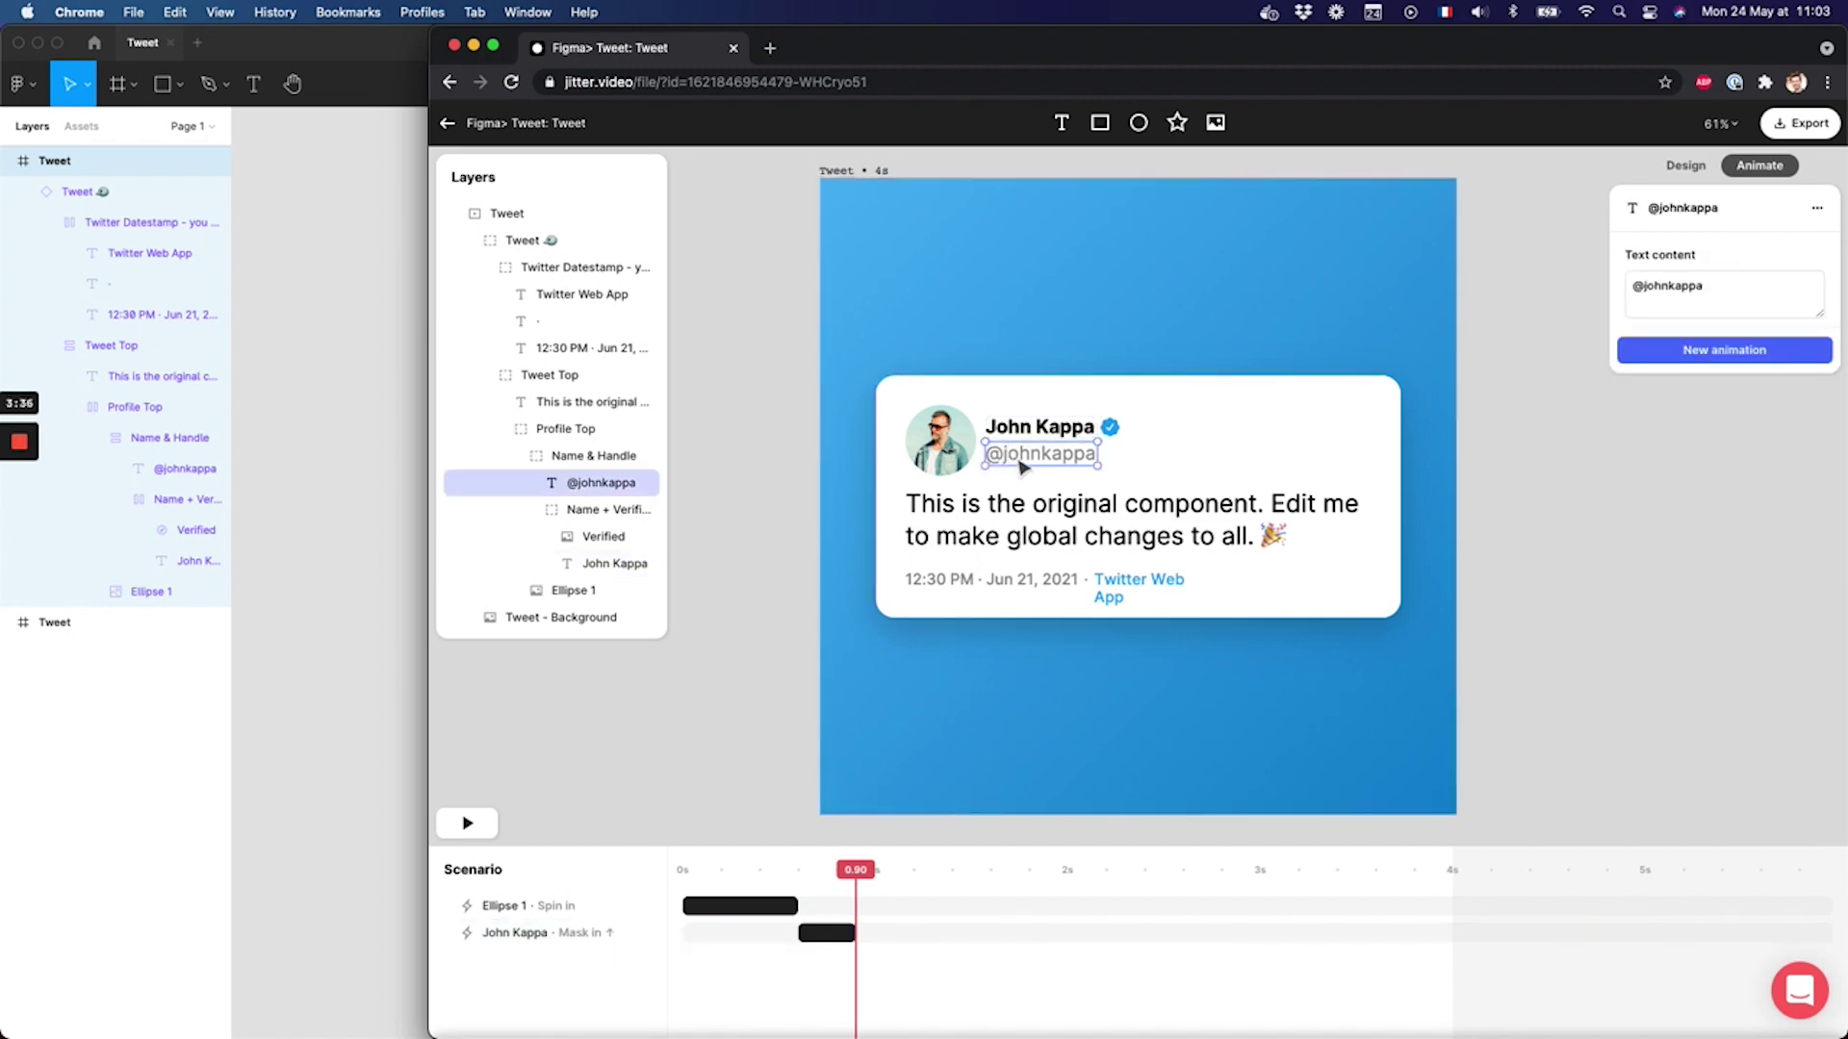
key(super+v)
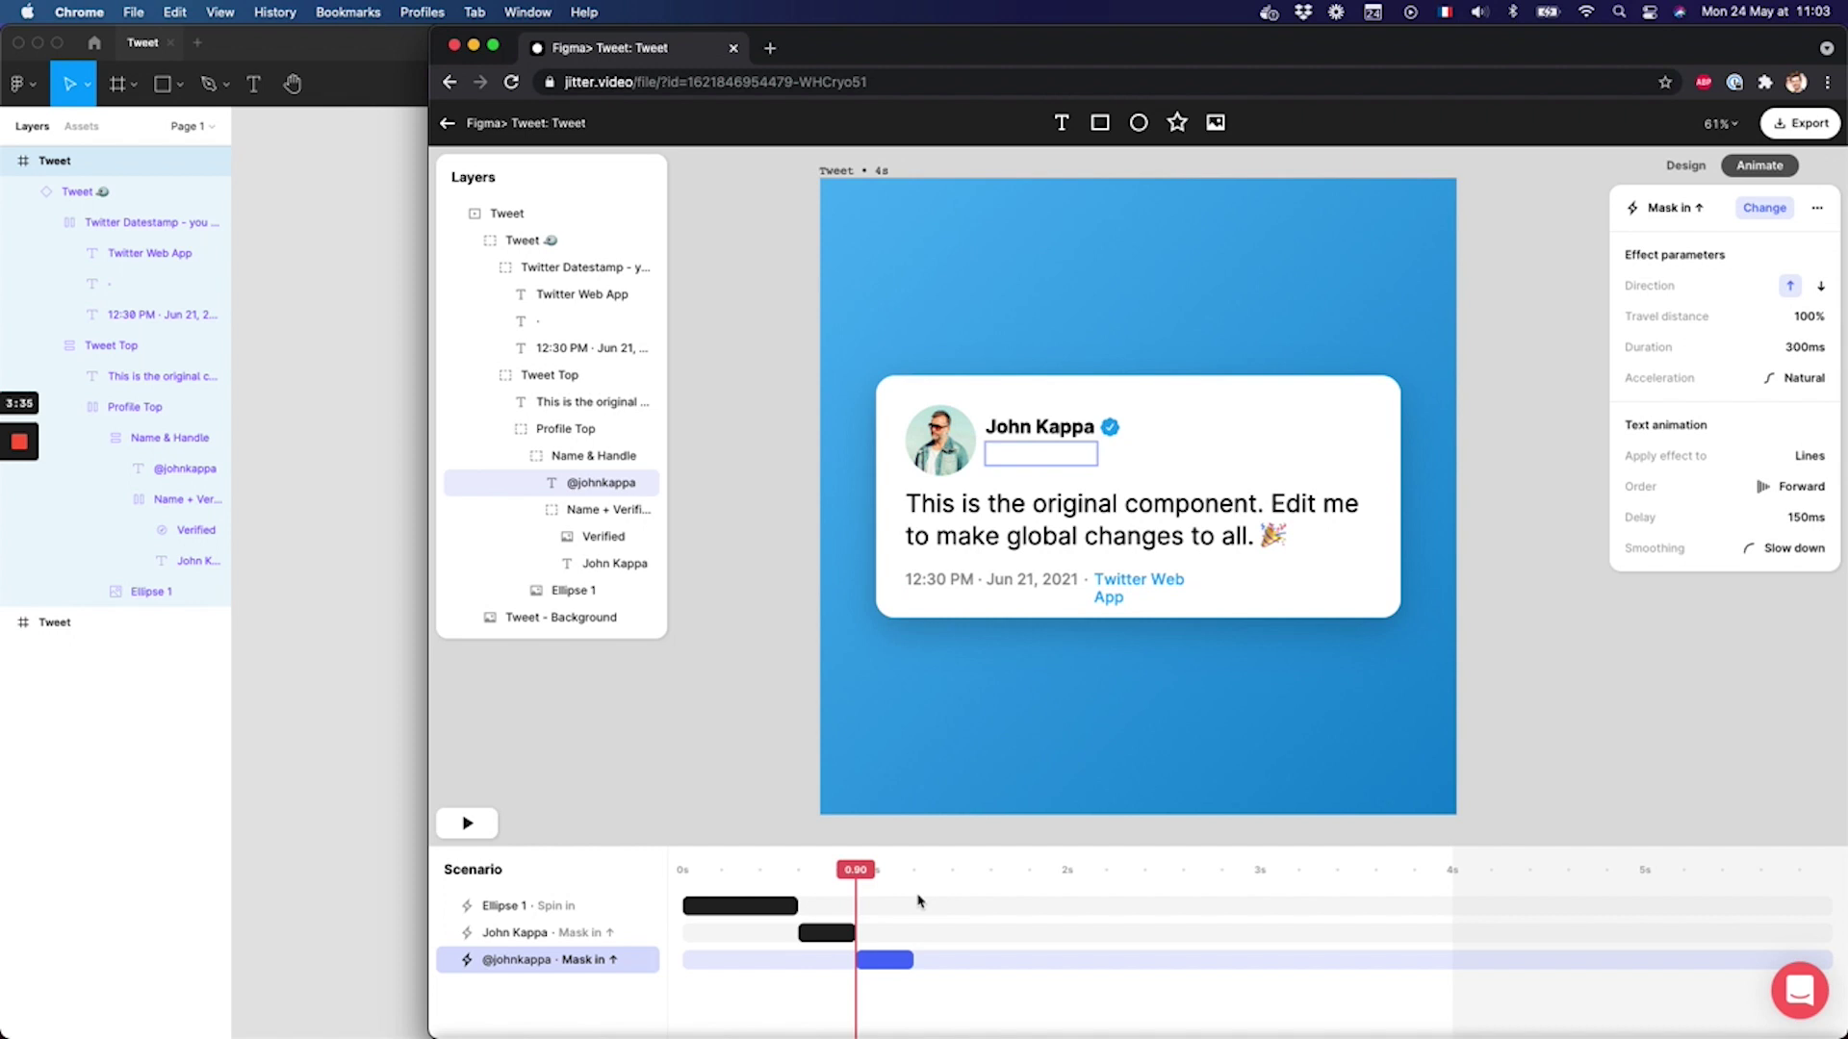
drag(888, 961, 827, 960)
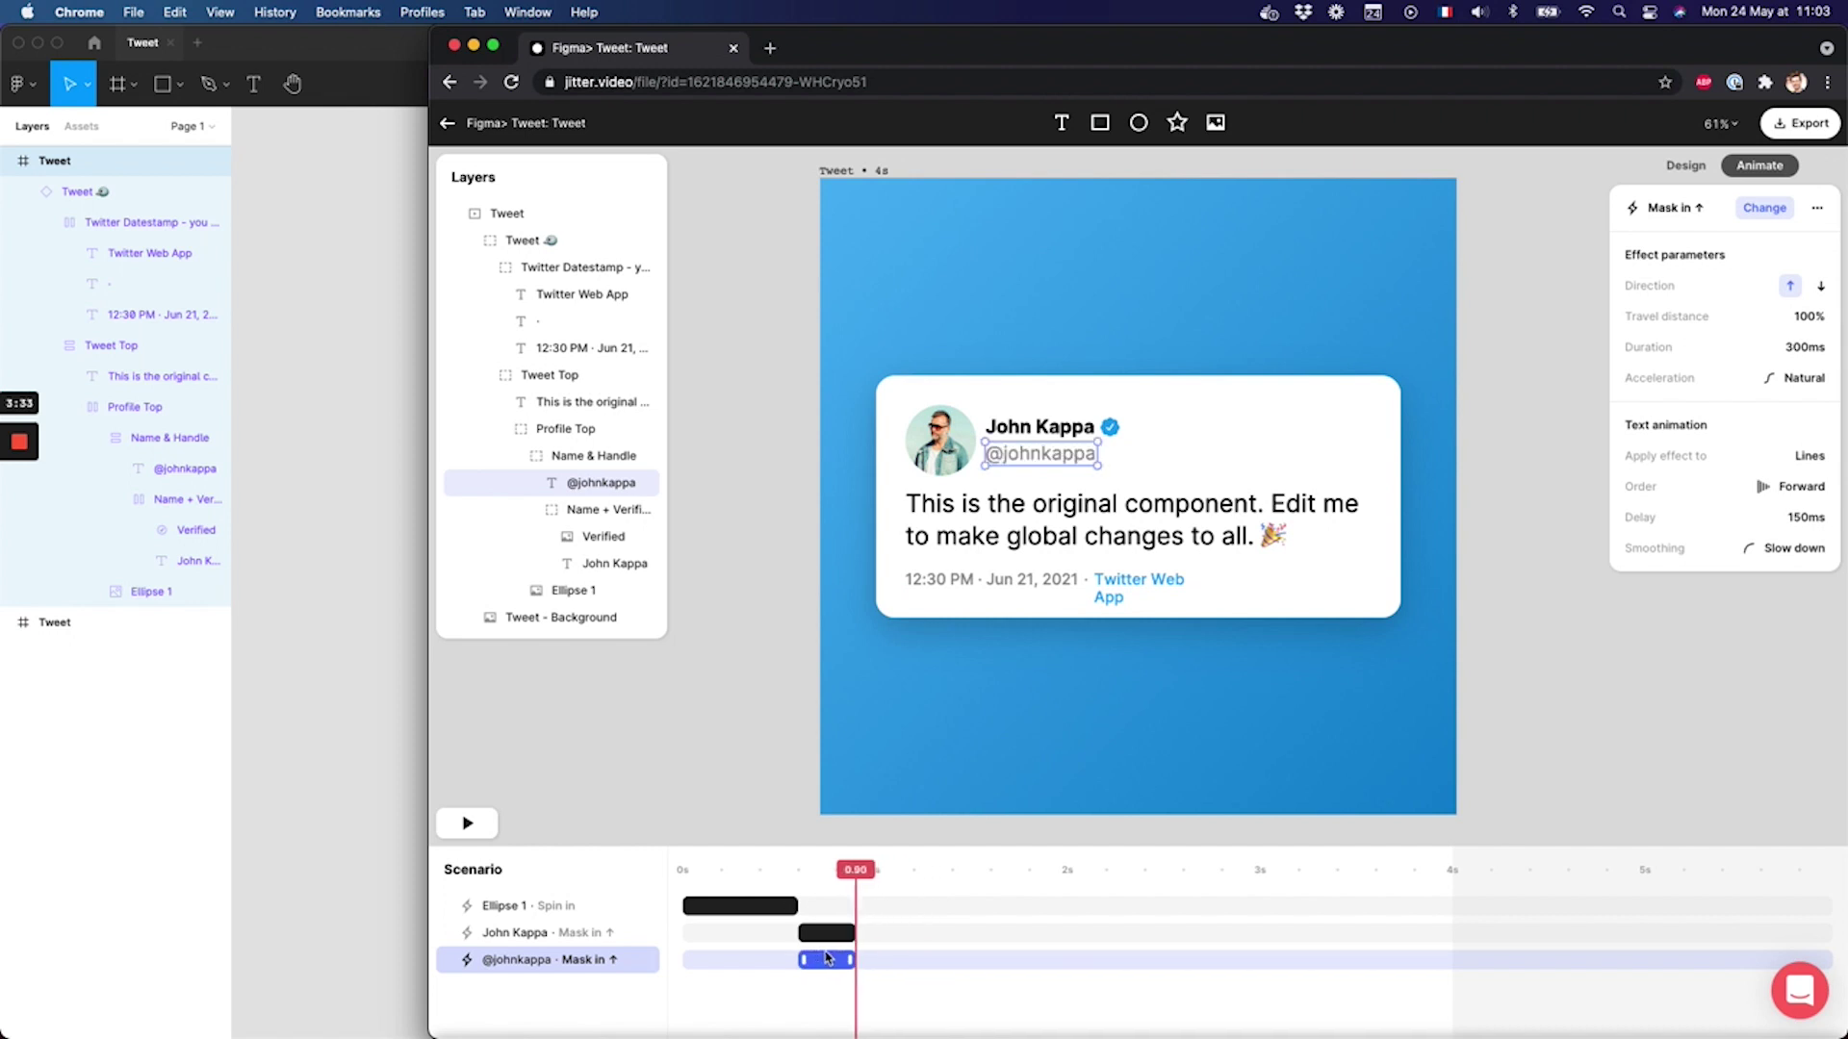
click(1818, 287)
- Preview the animation from about 0.6 seconds, then select the Verified badge
click(793, 871)
key(space)
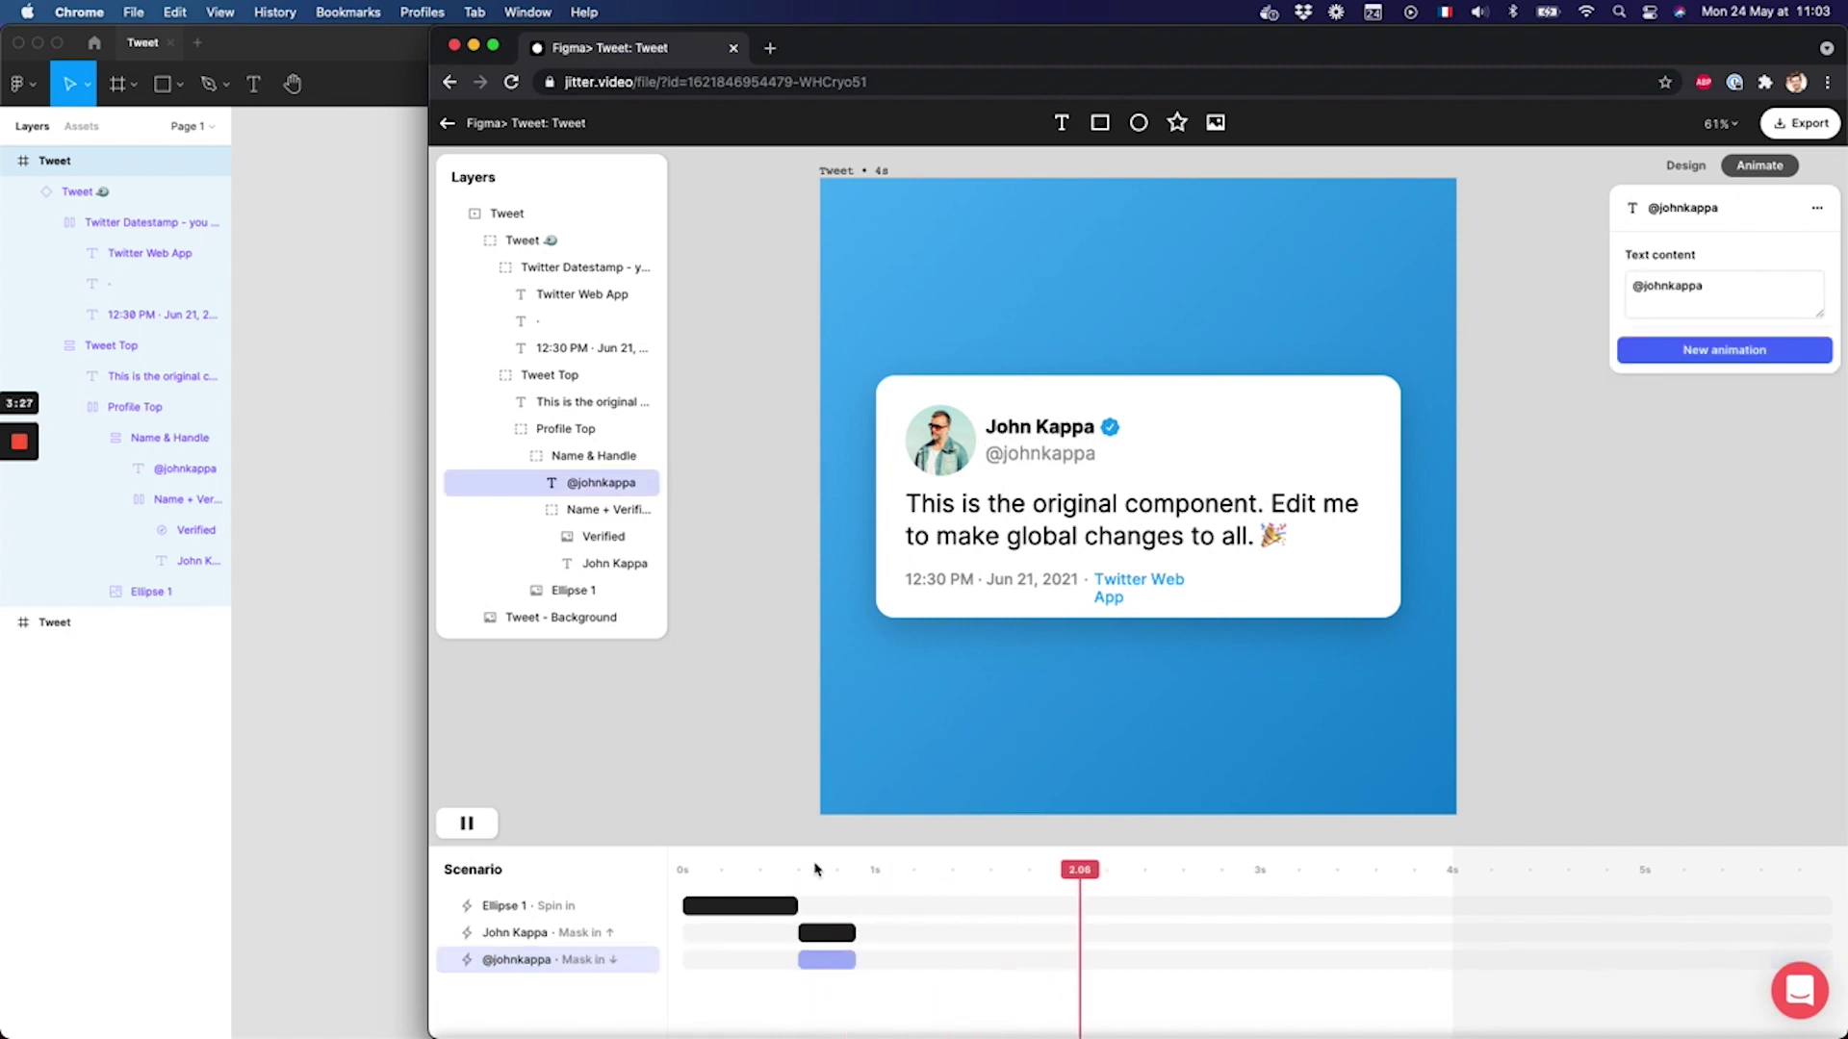
click(1062, 430)
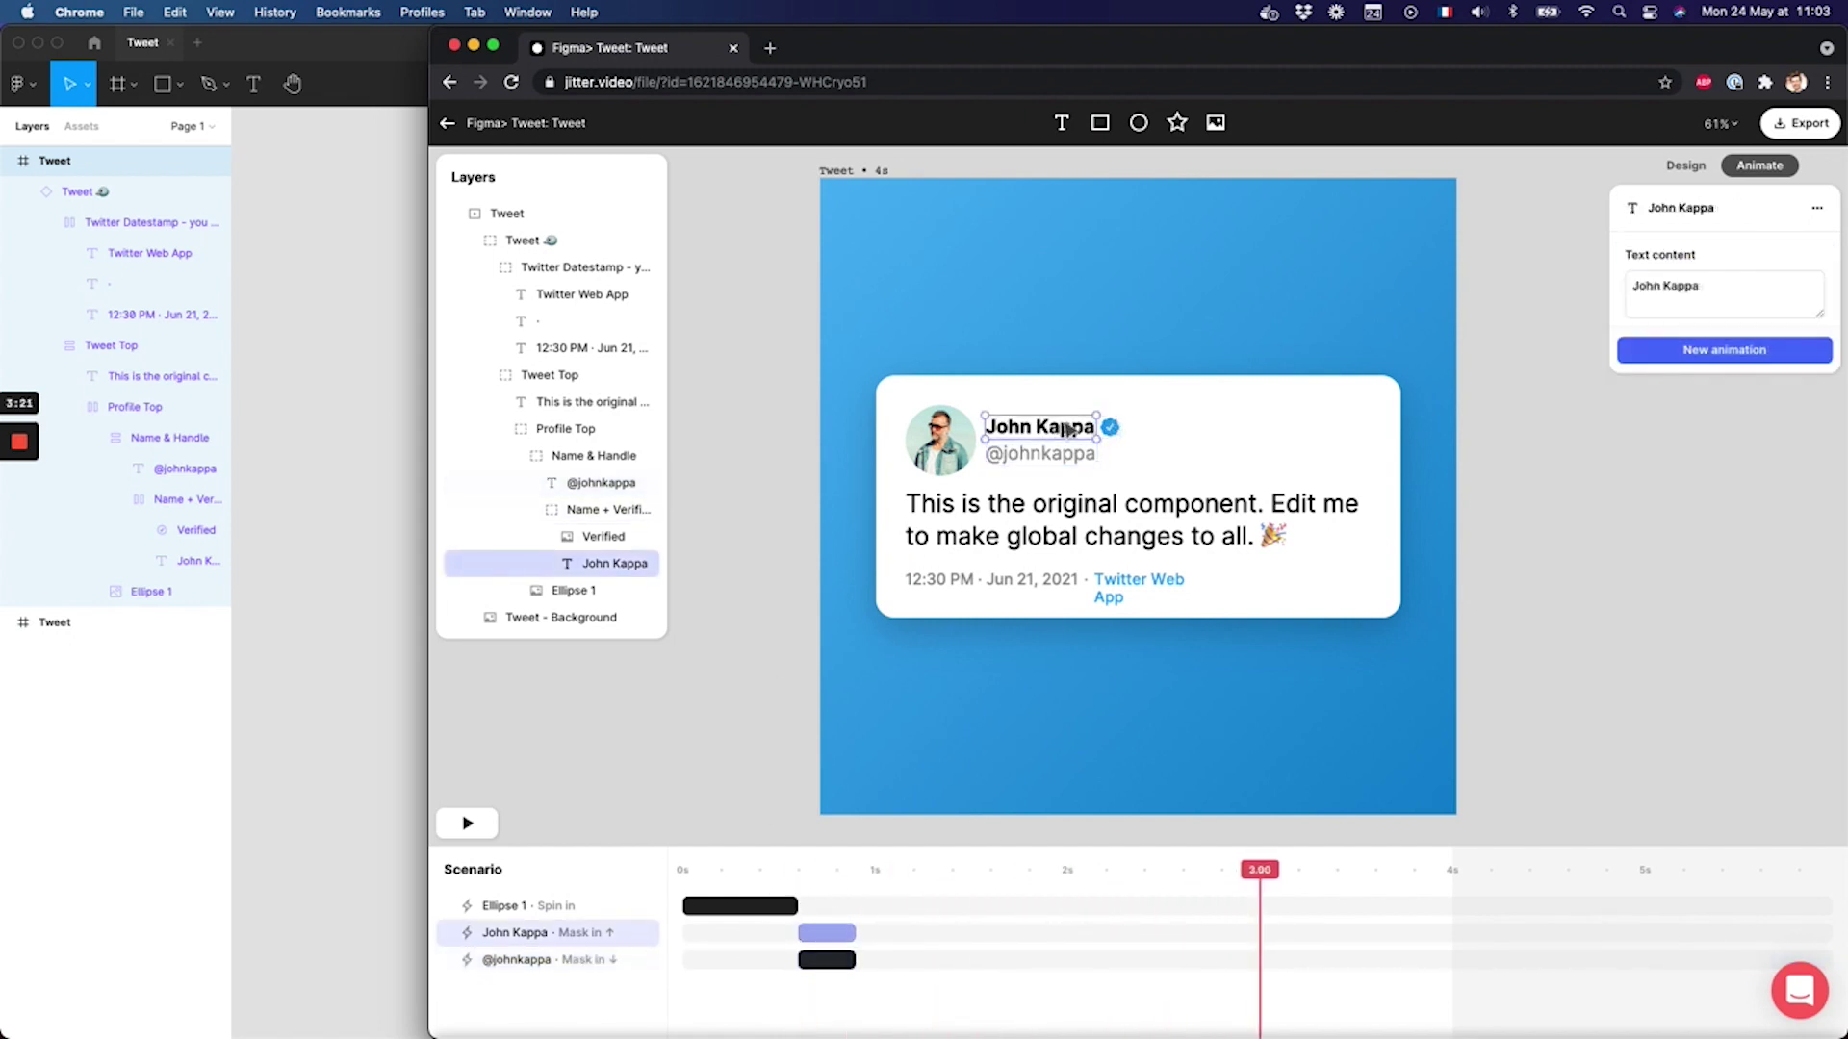
click(1111, 429)
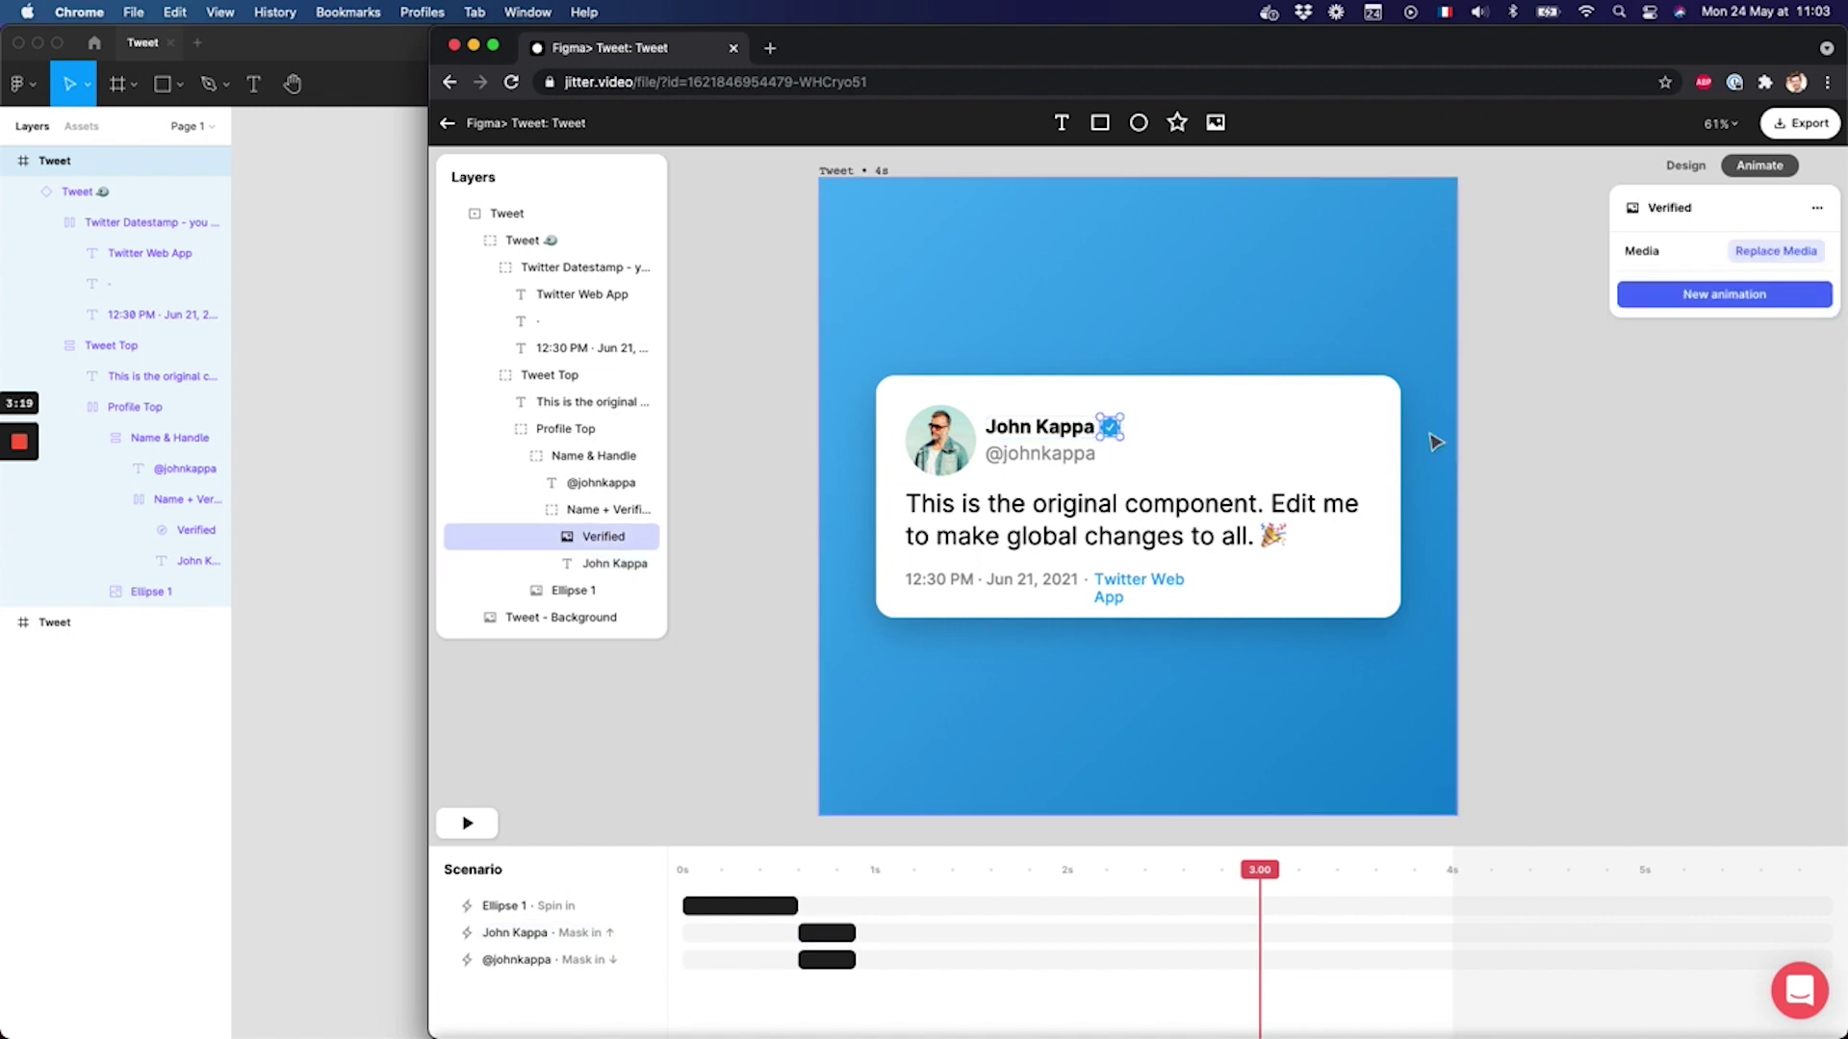
- Give the Verified badge a Spin in, moved earlier and trimmed to 0.3 seconds
click(1684, 298)
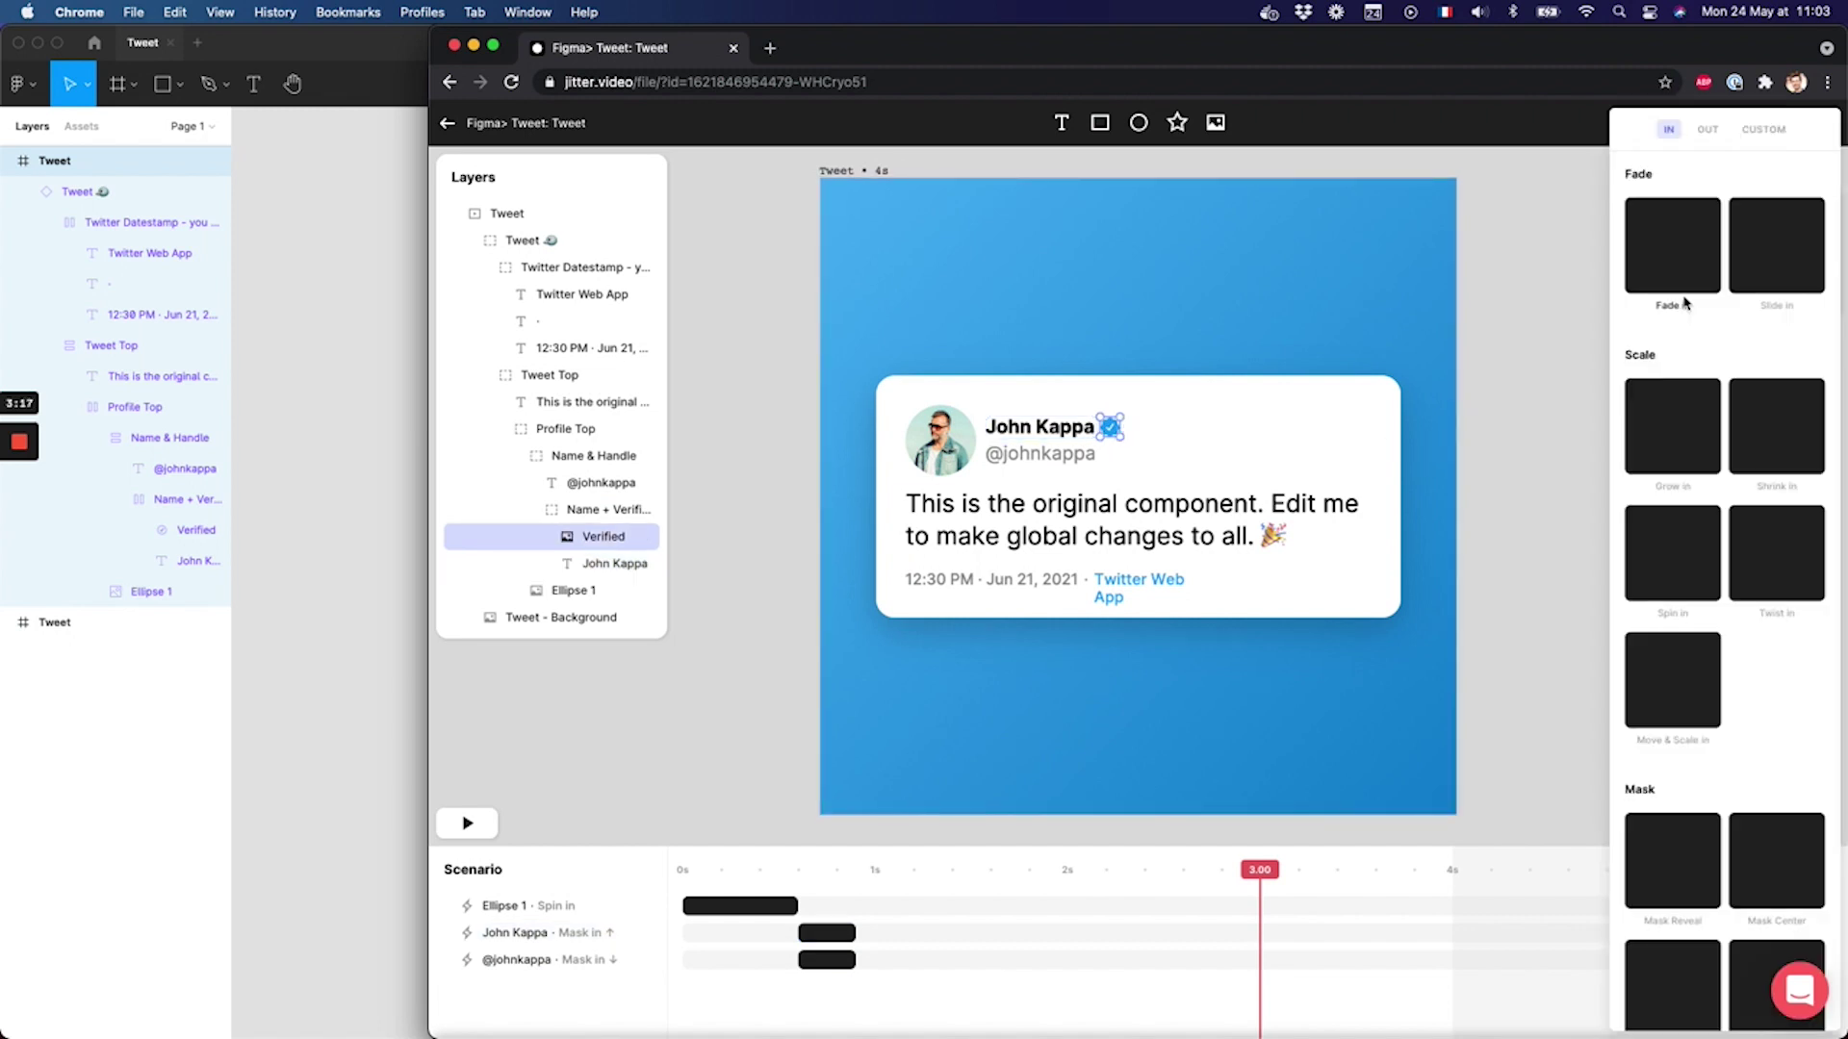
click(1660, 549)
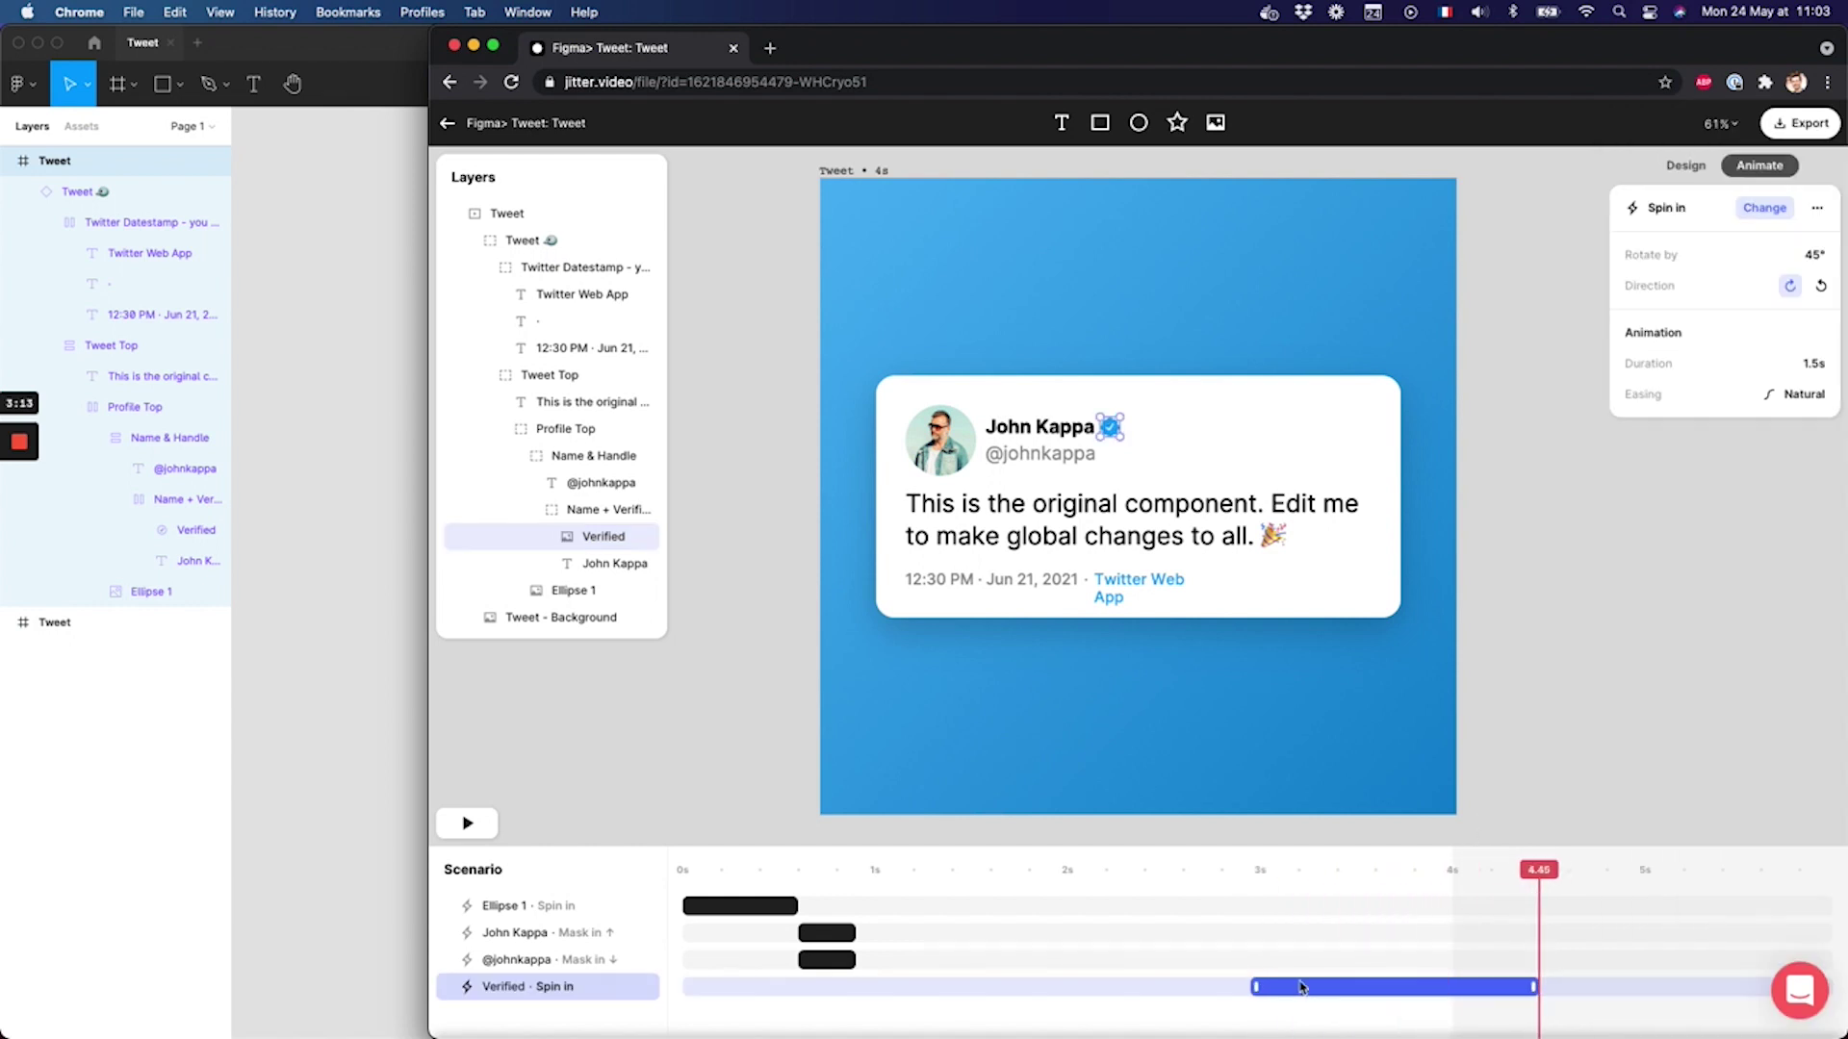
drag(1436, 989, 972, 998)
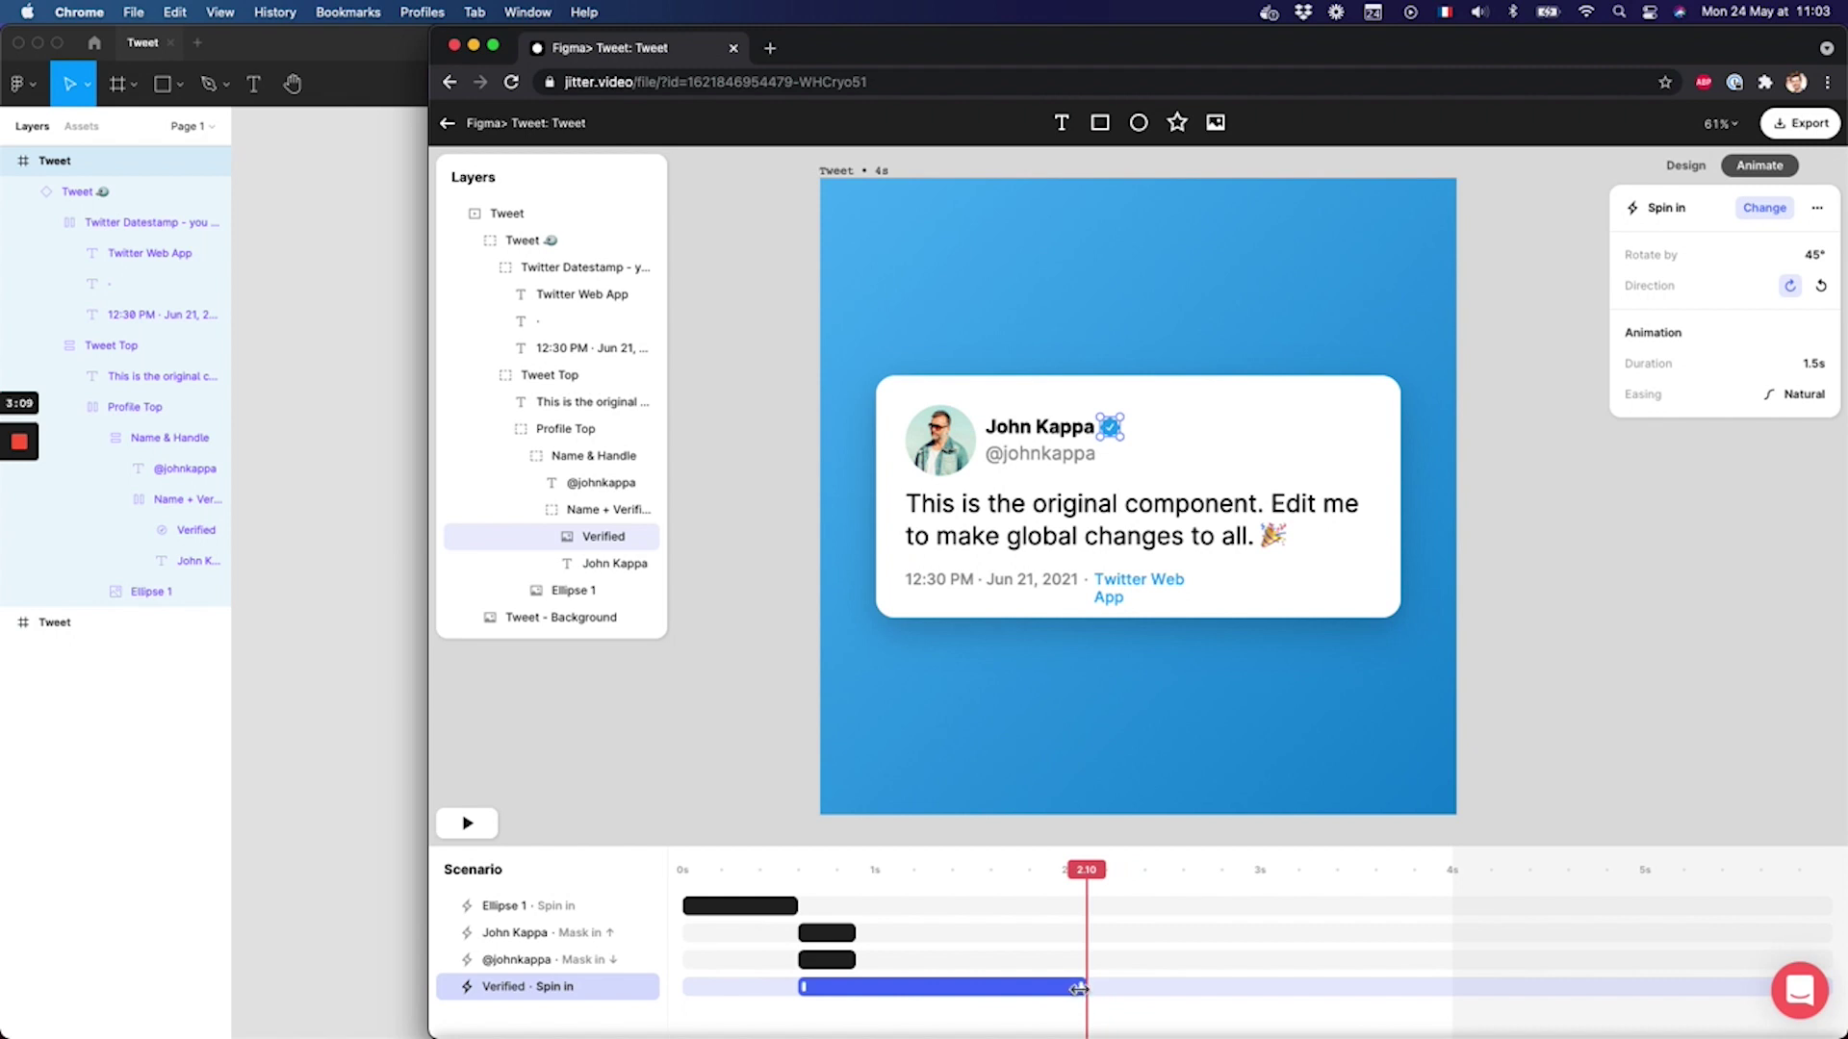
drag(1078, 988, 847, 987)
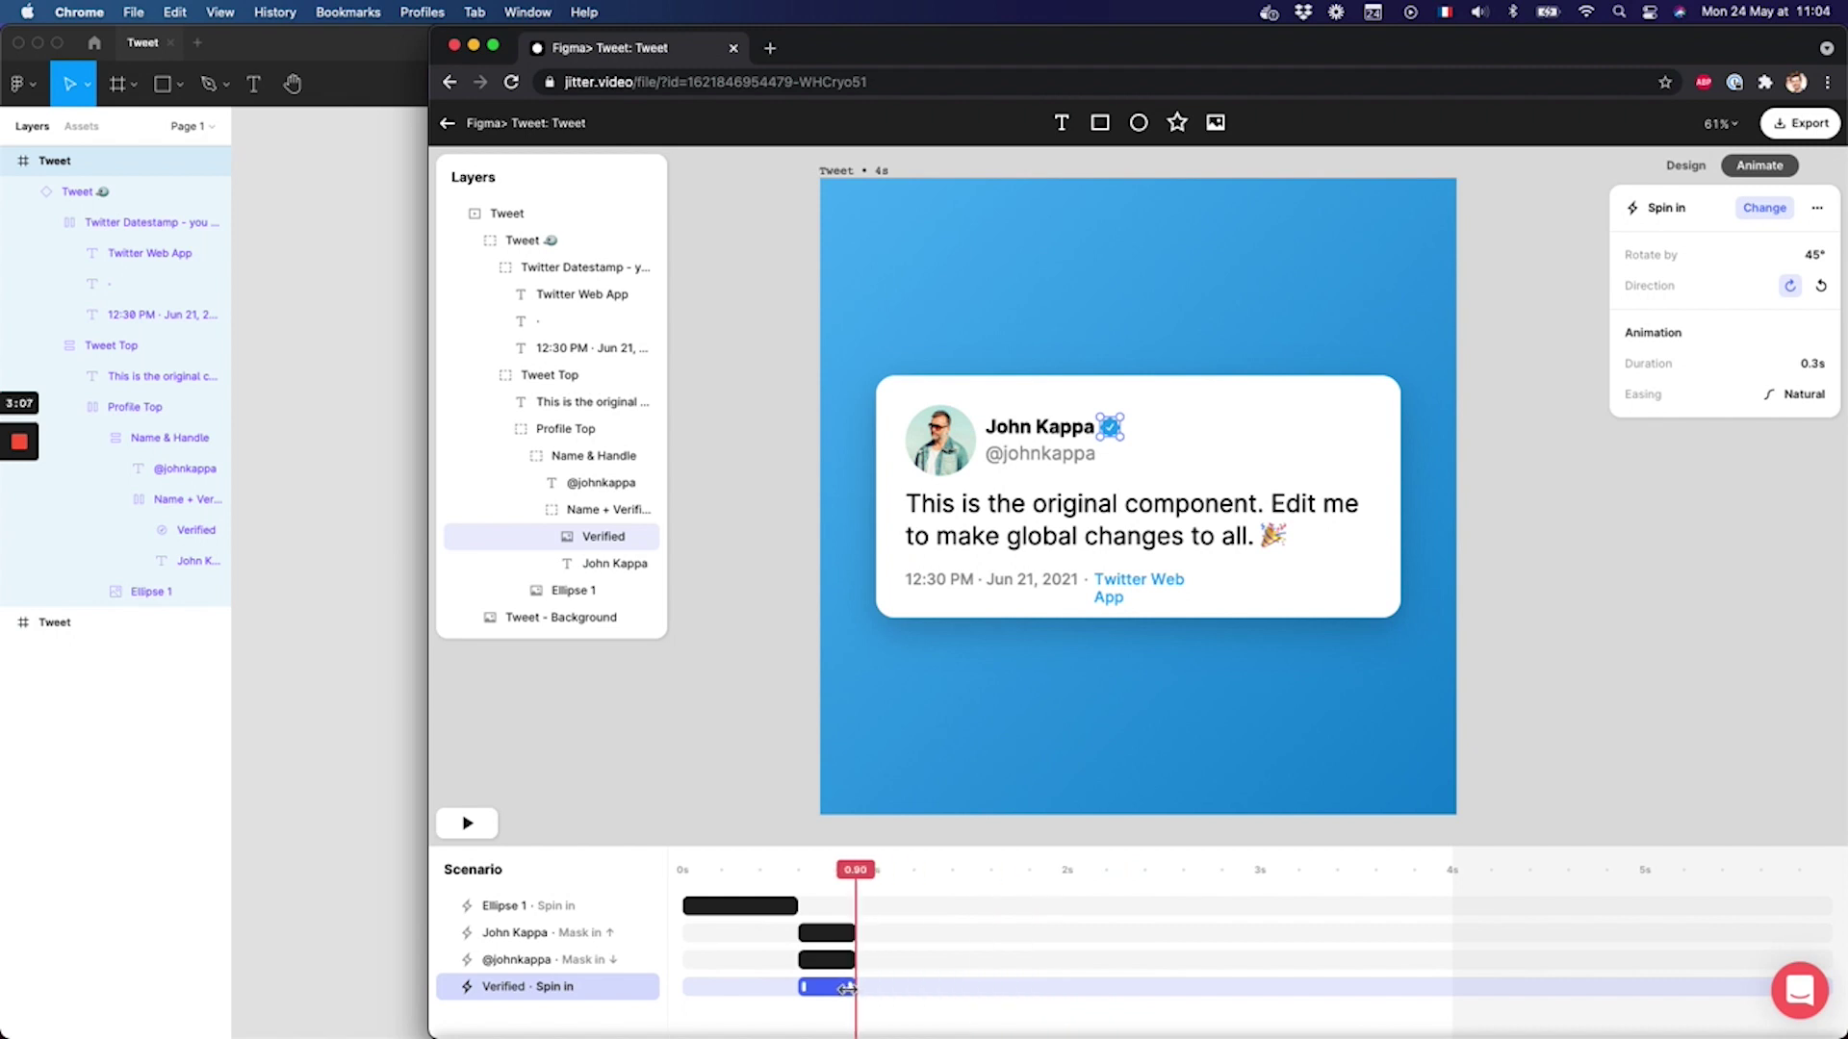
- Shift the name, handle and badge animations earlier to overlap the avatar spin, and preview
shift+click(836, 962)
shift+click(830, 940)
mouse_move(829, 940)
mouse_down()
mouse_move(734, 942)
mouse_move(747, 991)
mouse_up()
click(734, 959)
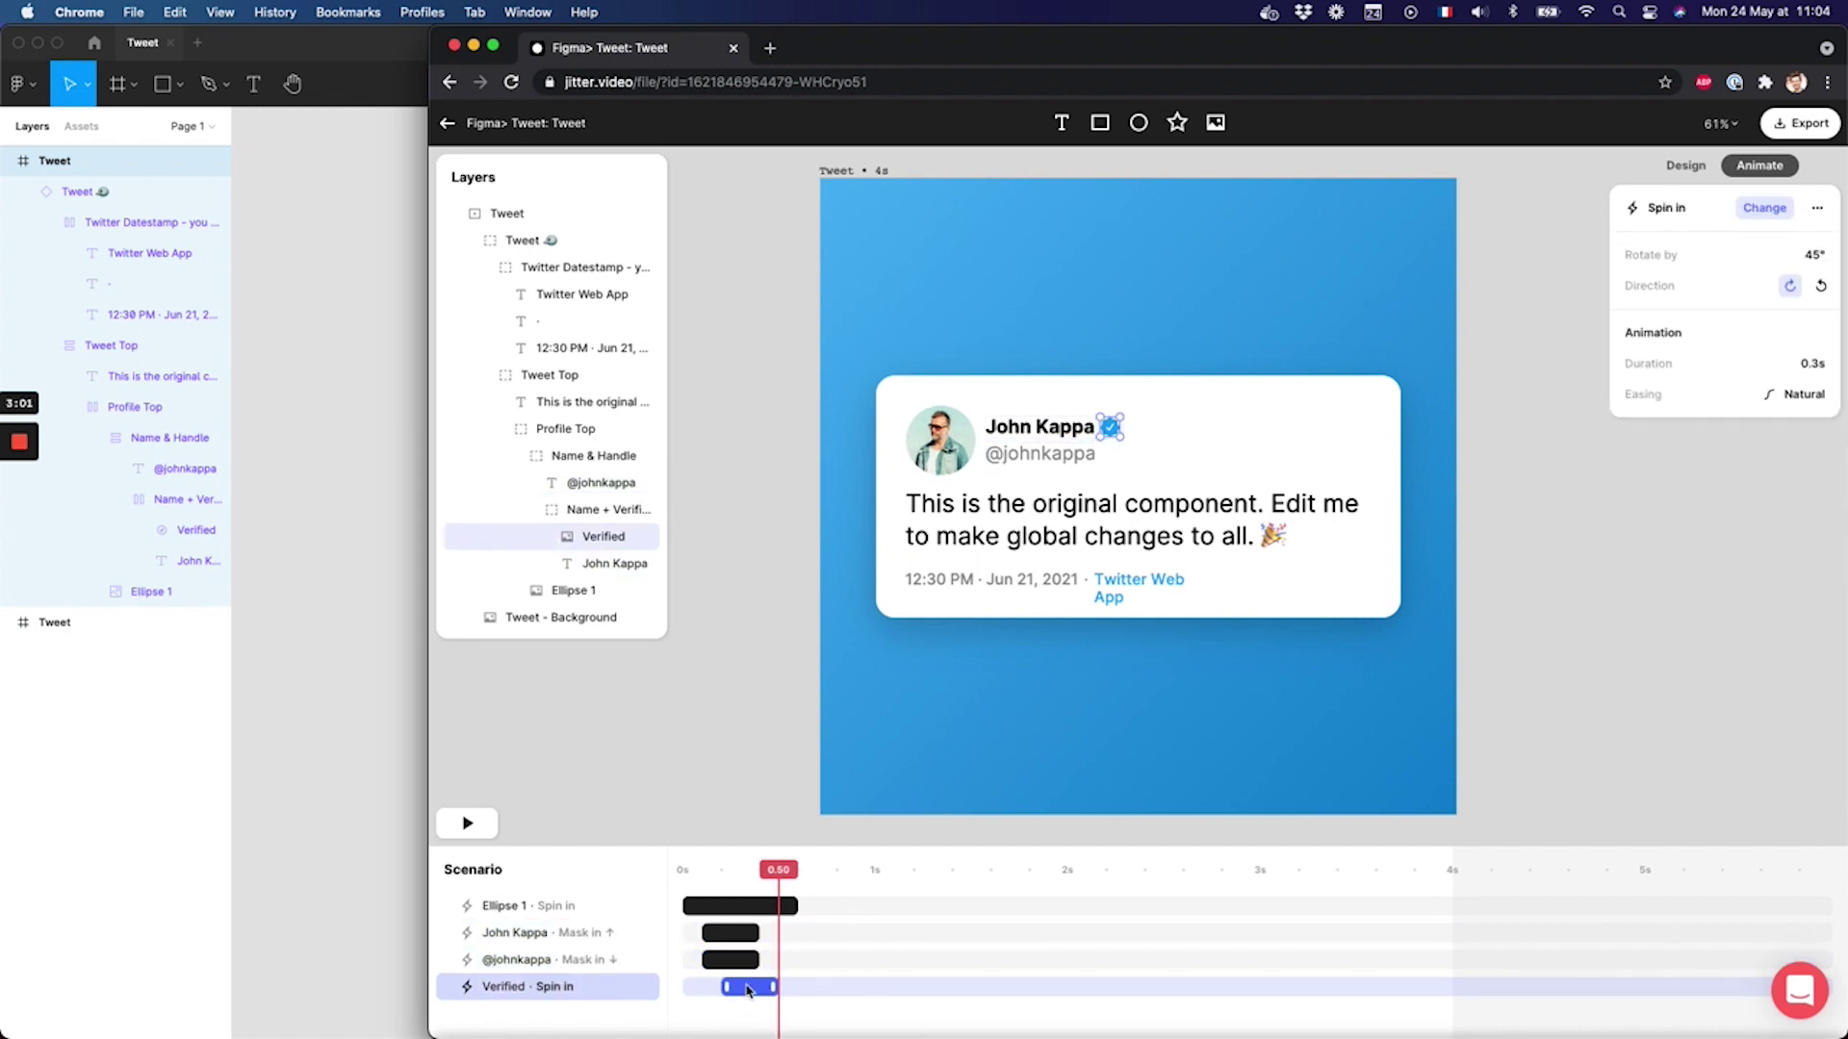
key(space)
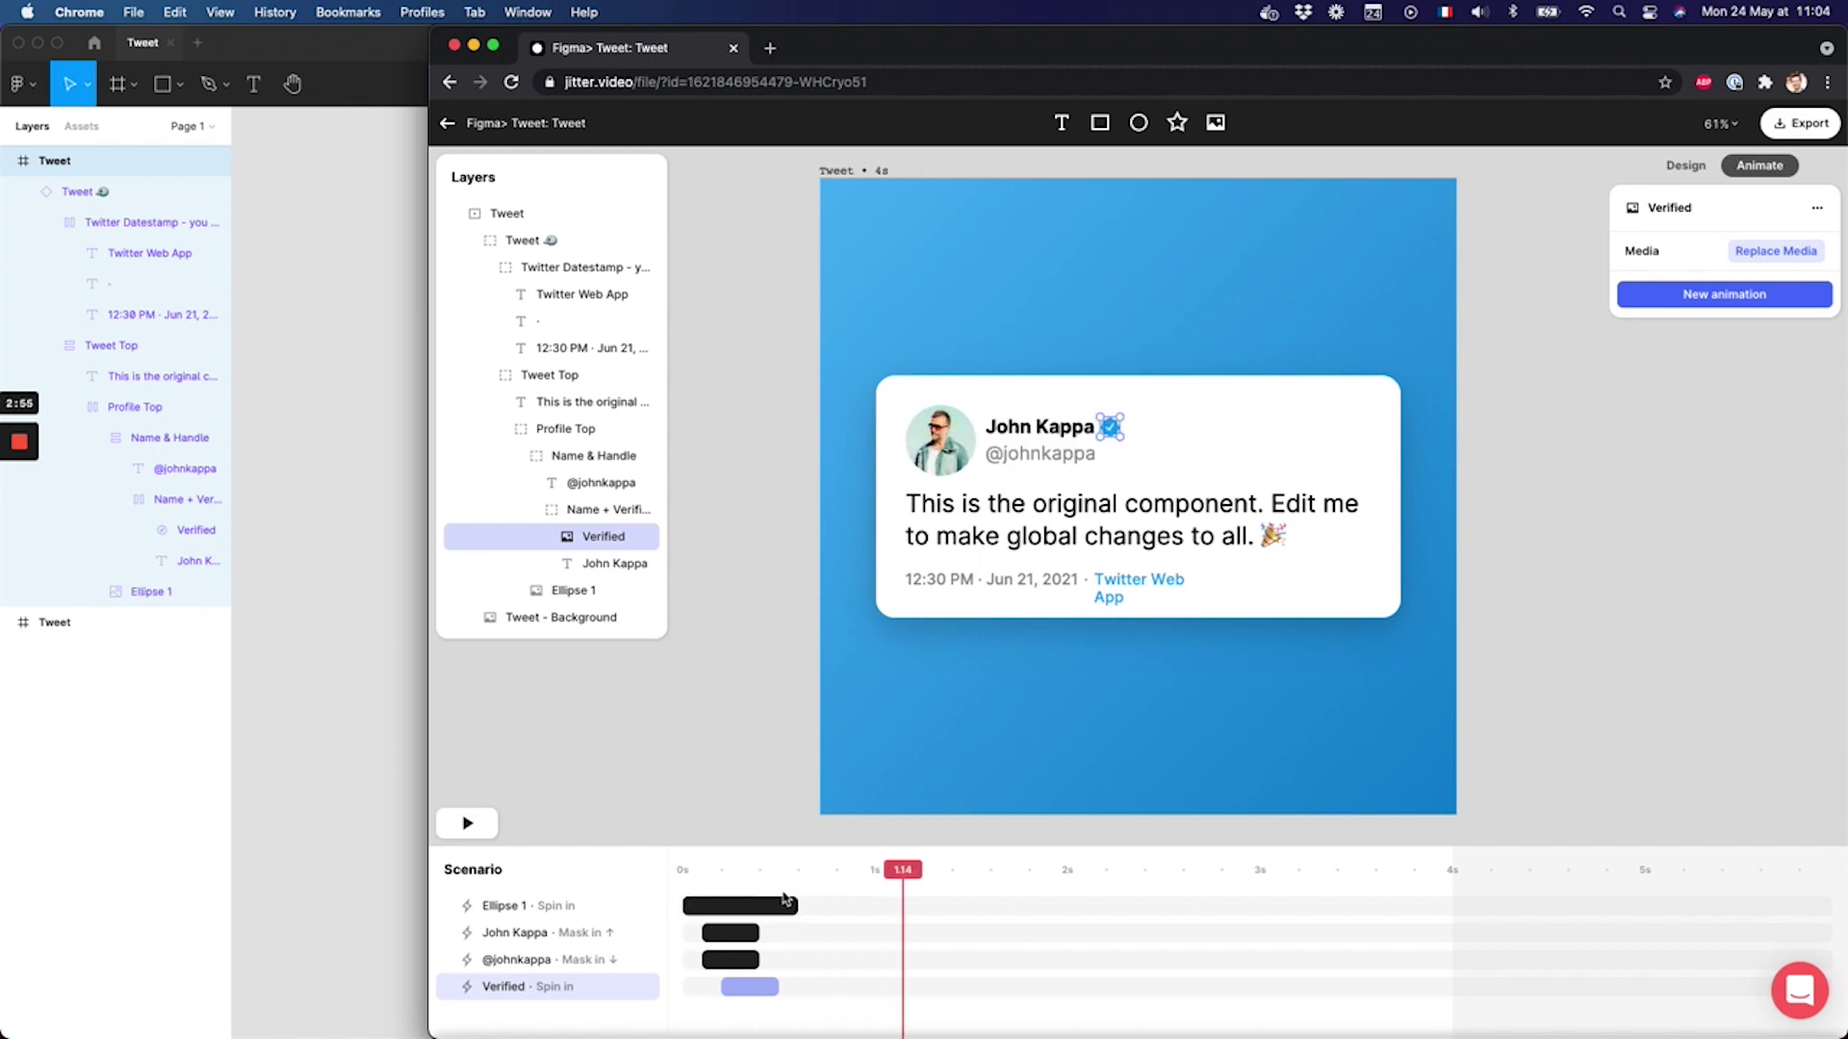
- Give the tweet body text a downward word-by-word Slide in with 30ms delay, starting earlier
click(1029, 526)
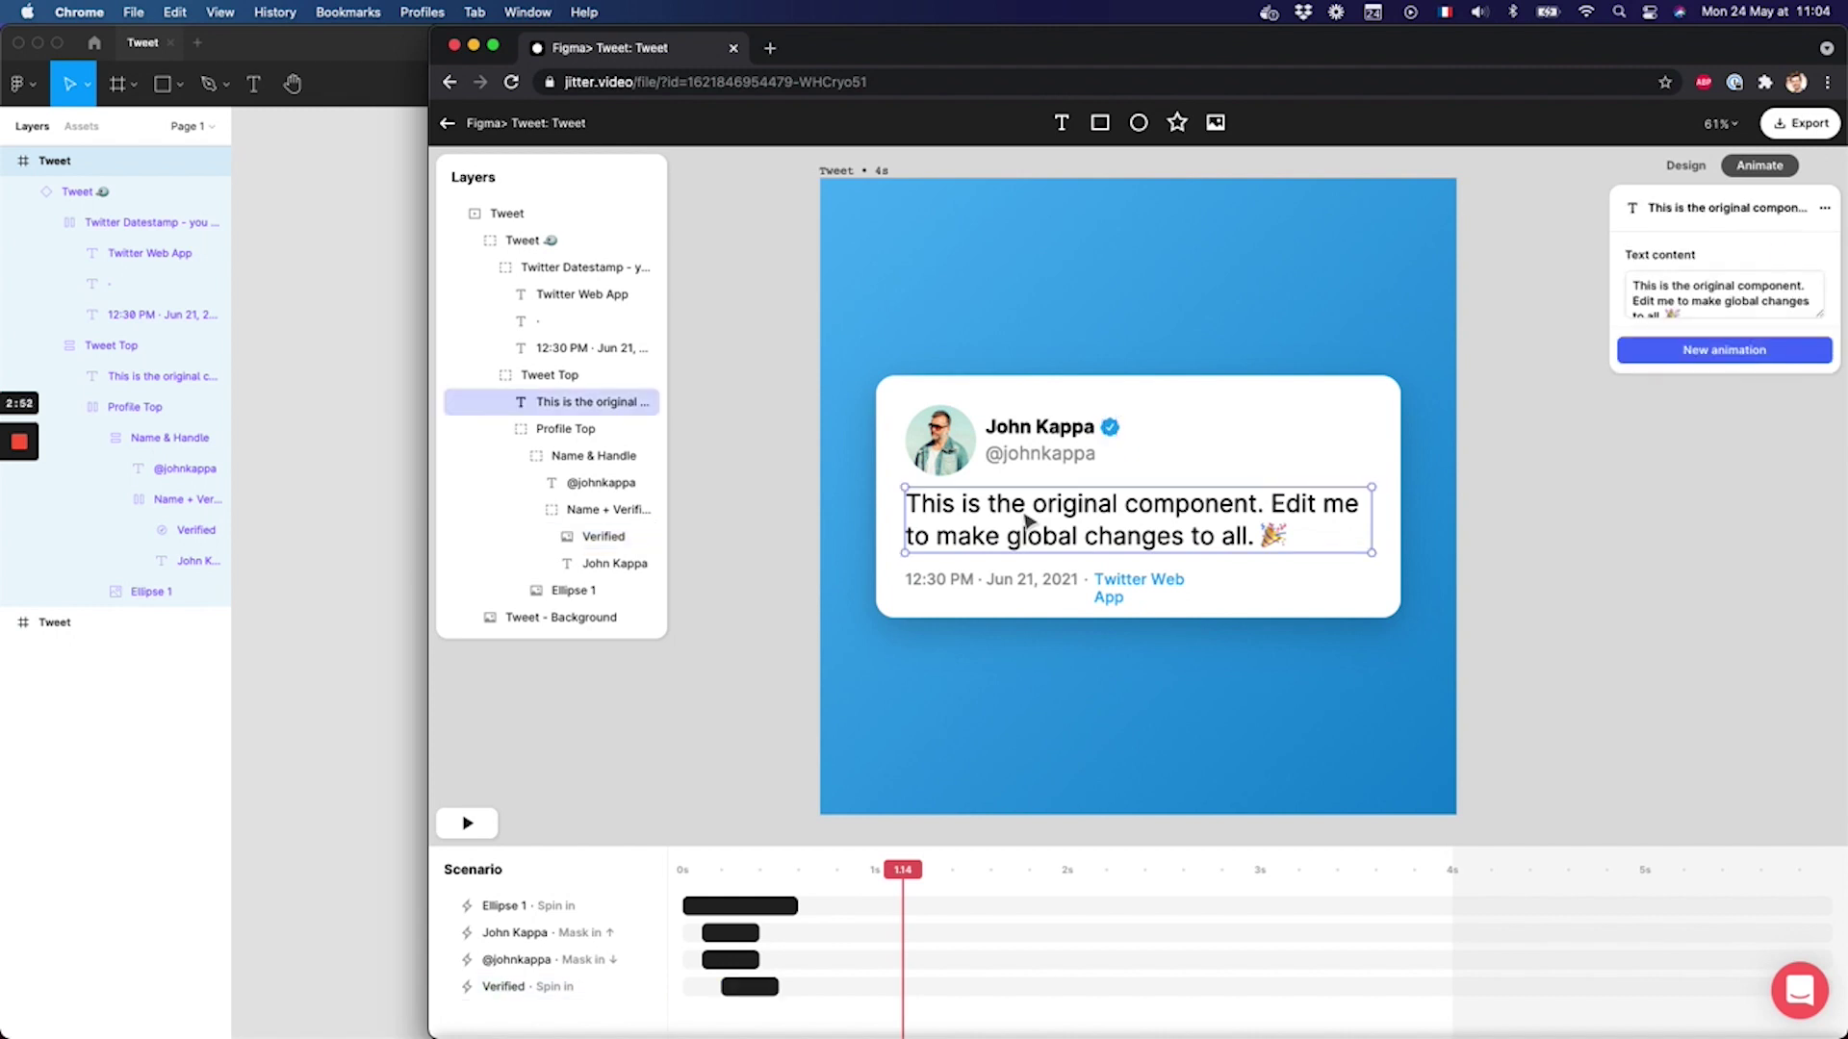
click(1682, 354)
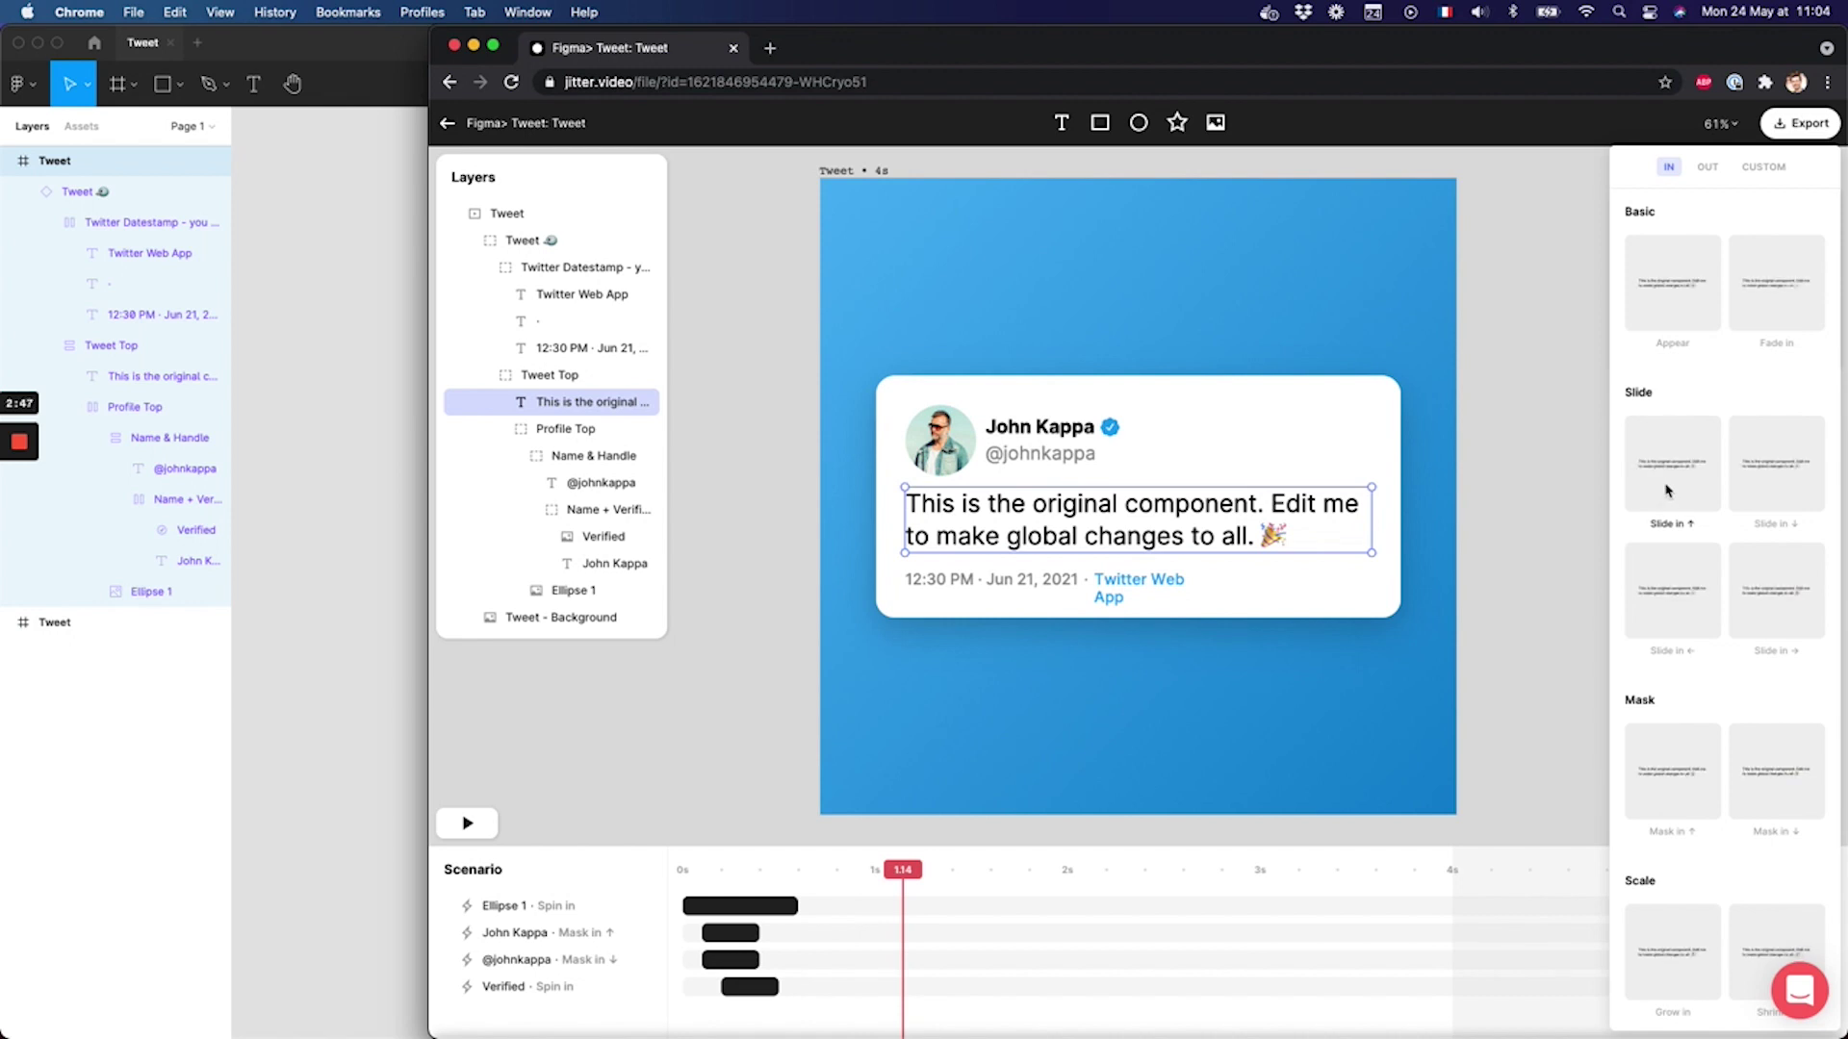
click(1769, 483)
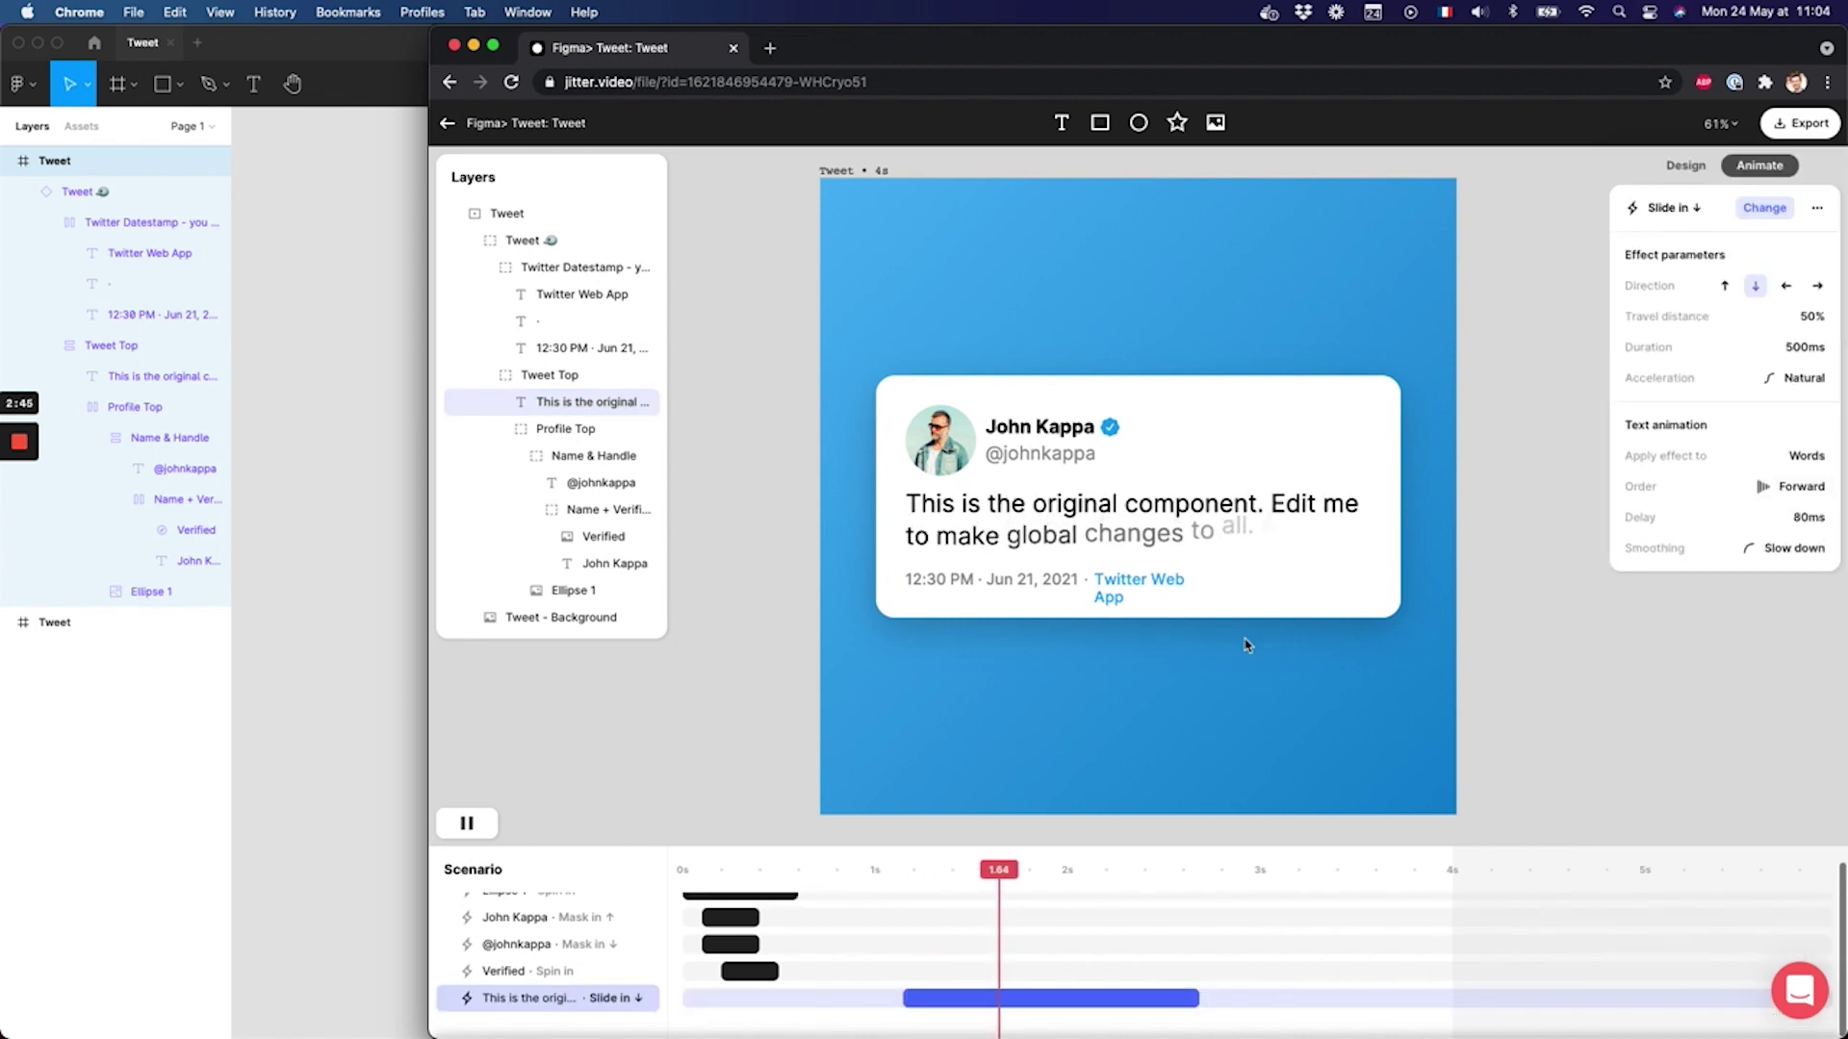
click(1800, 518)
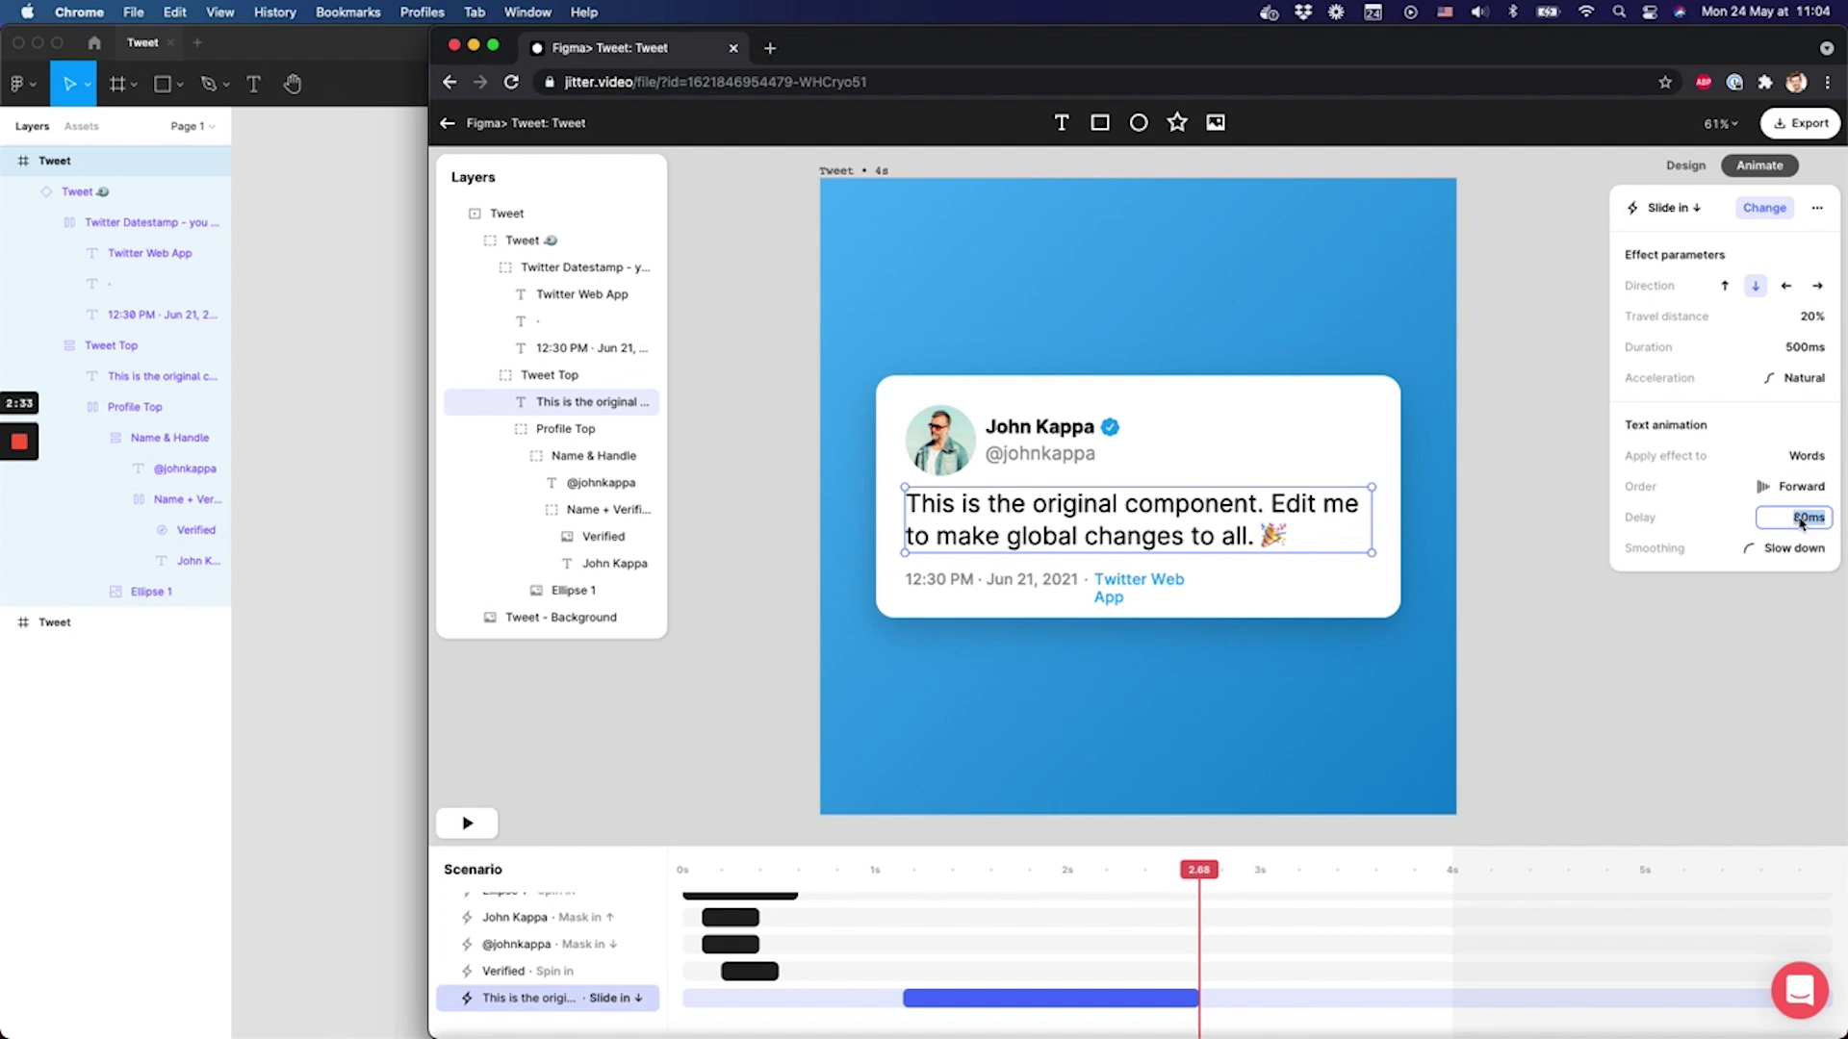
text(20)
key(Return)
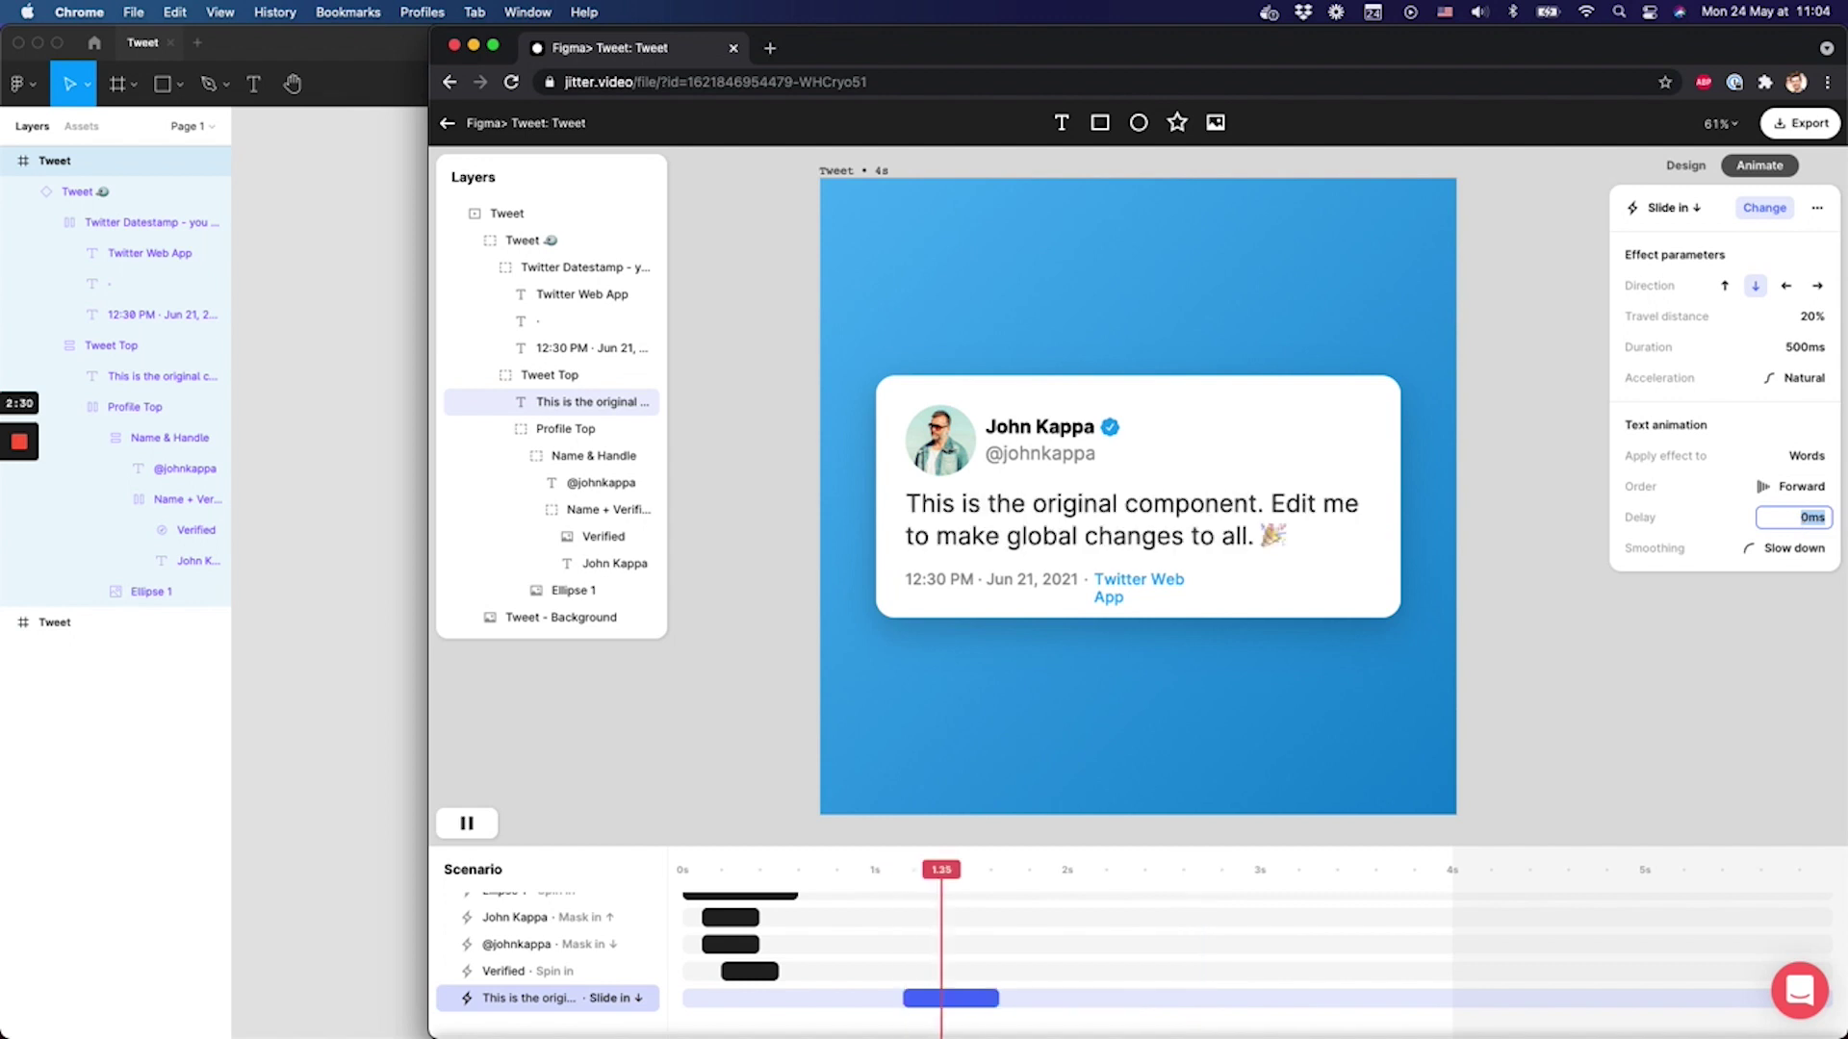
text(30)
key(Return)
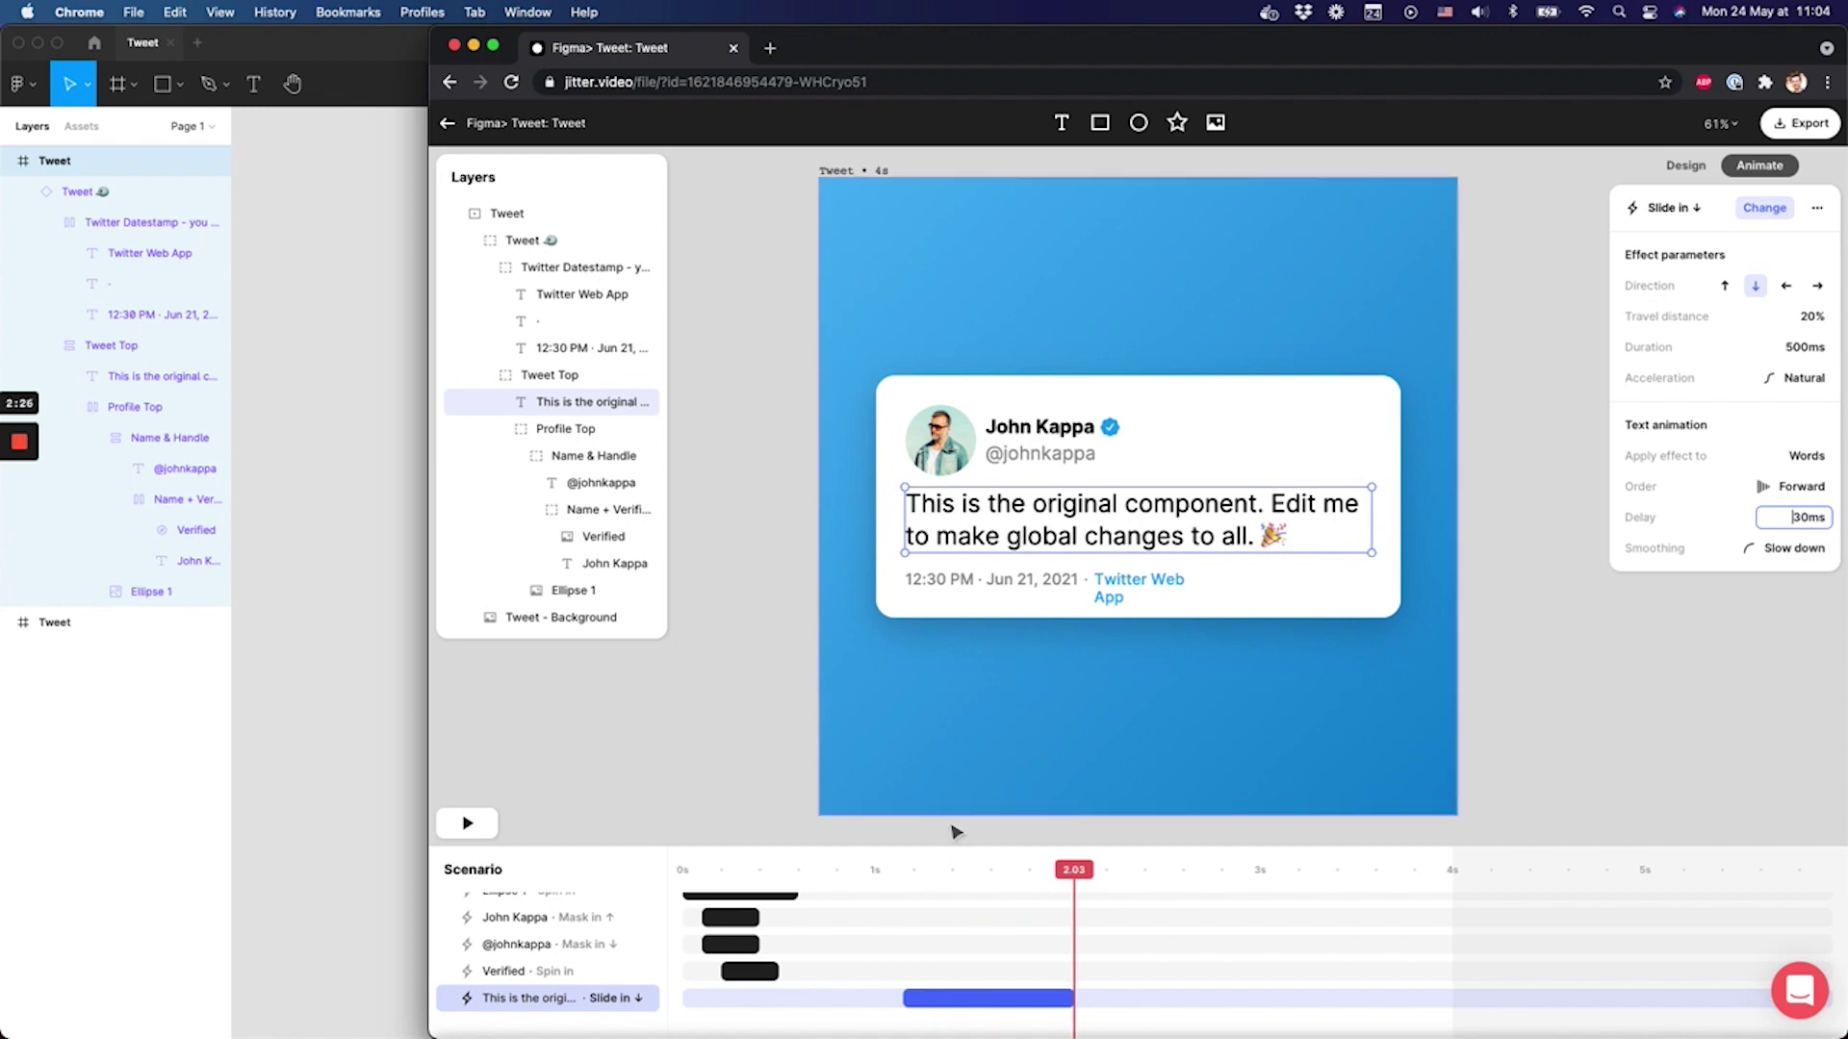
drag(945, 1006, 811, 1007)
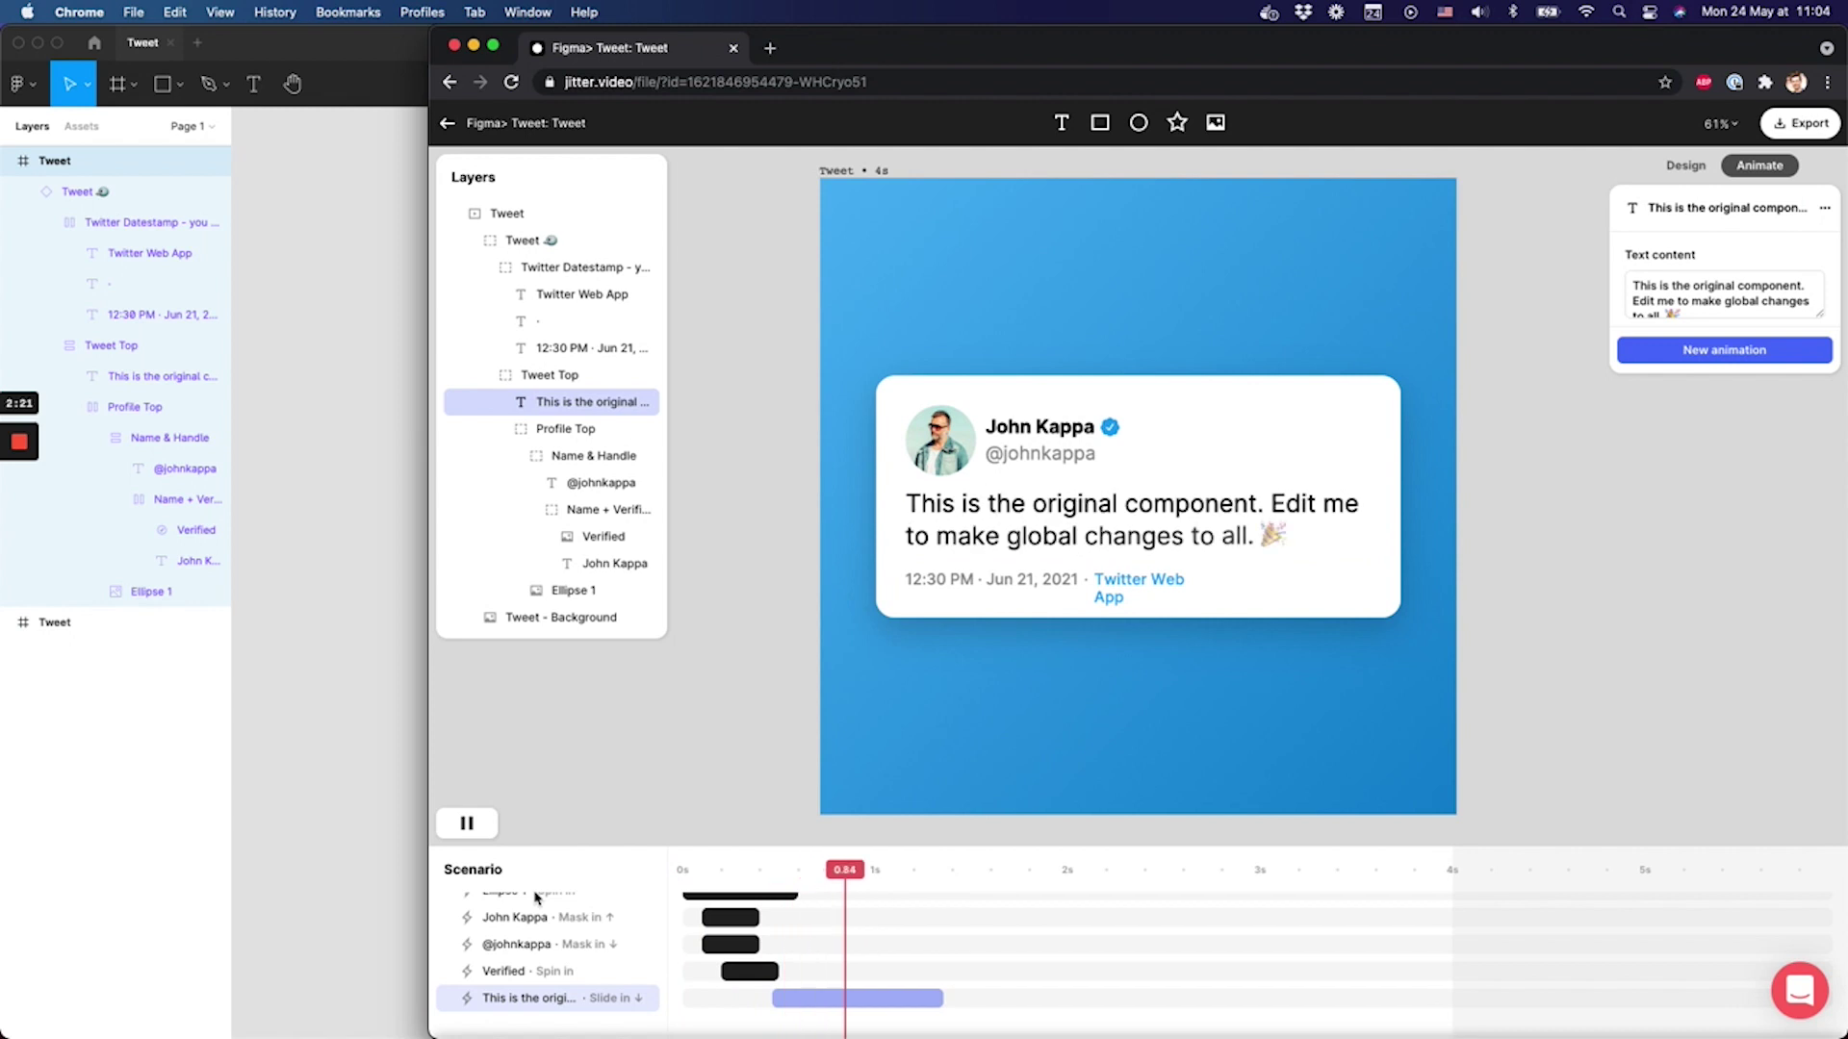
- Return the playhead to the start and select the whole Tweet group
click(724, 871)
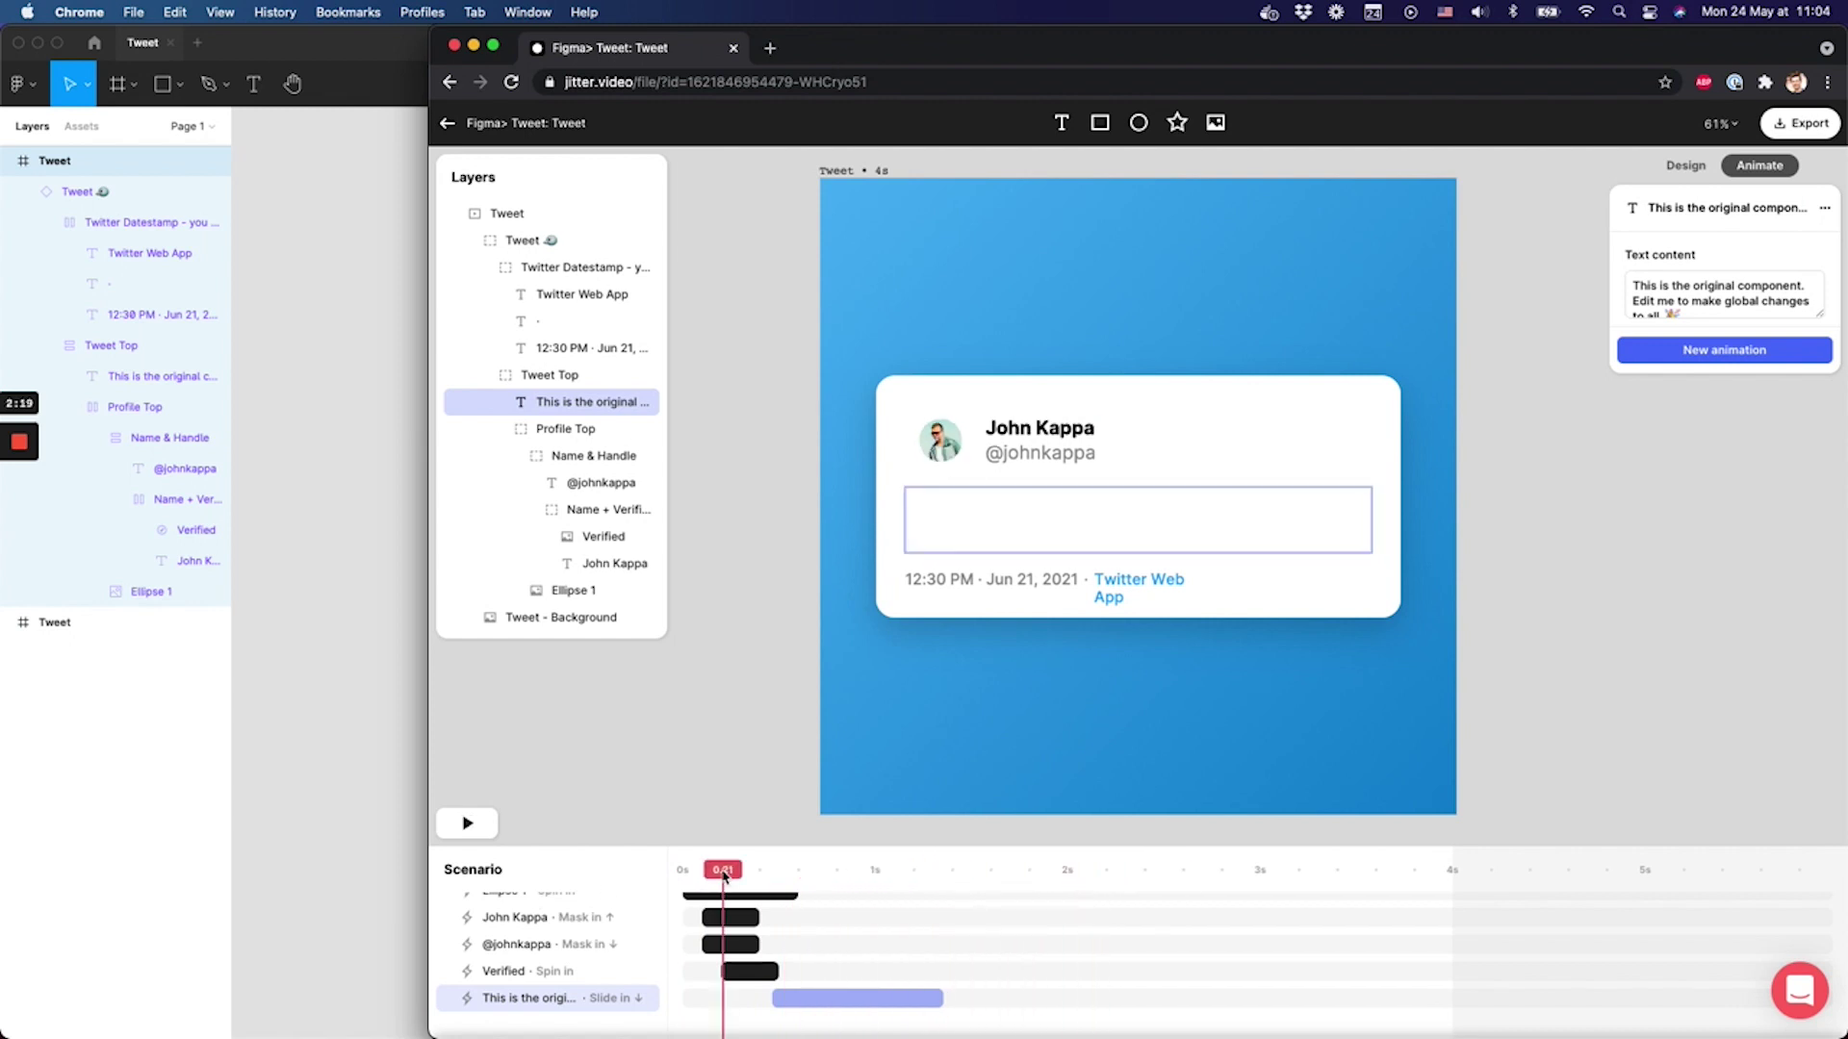
click(849, 534)
click(945, 535)
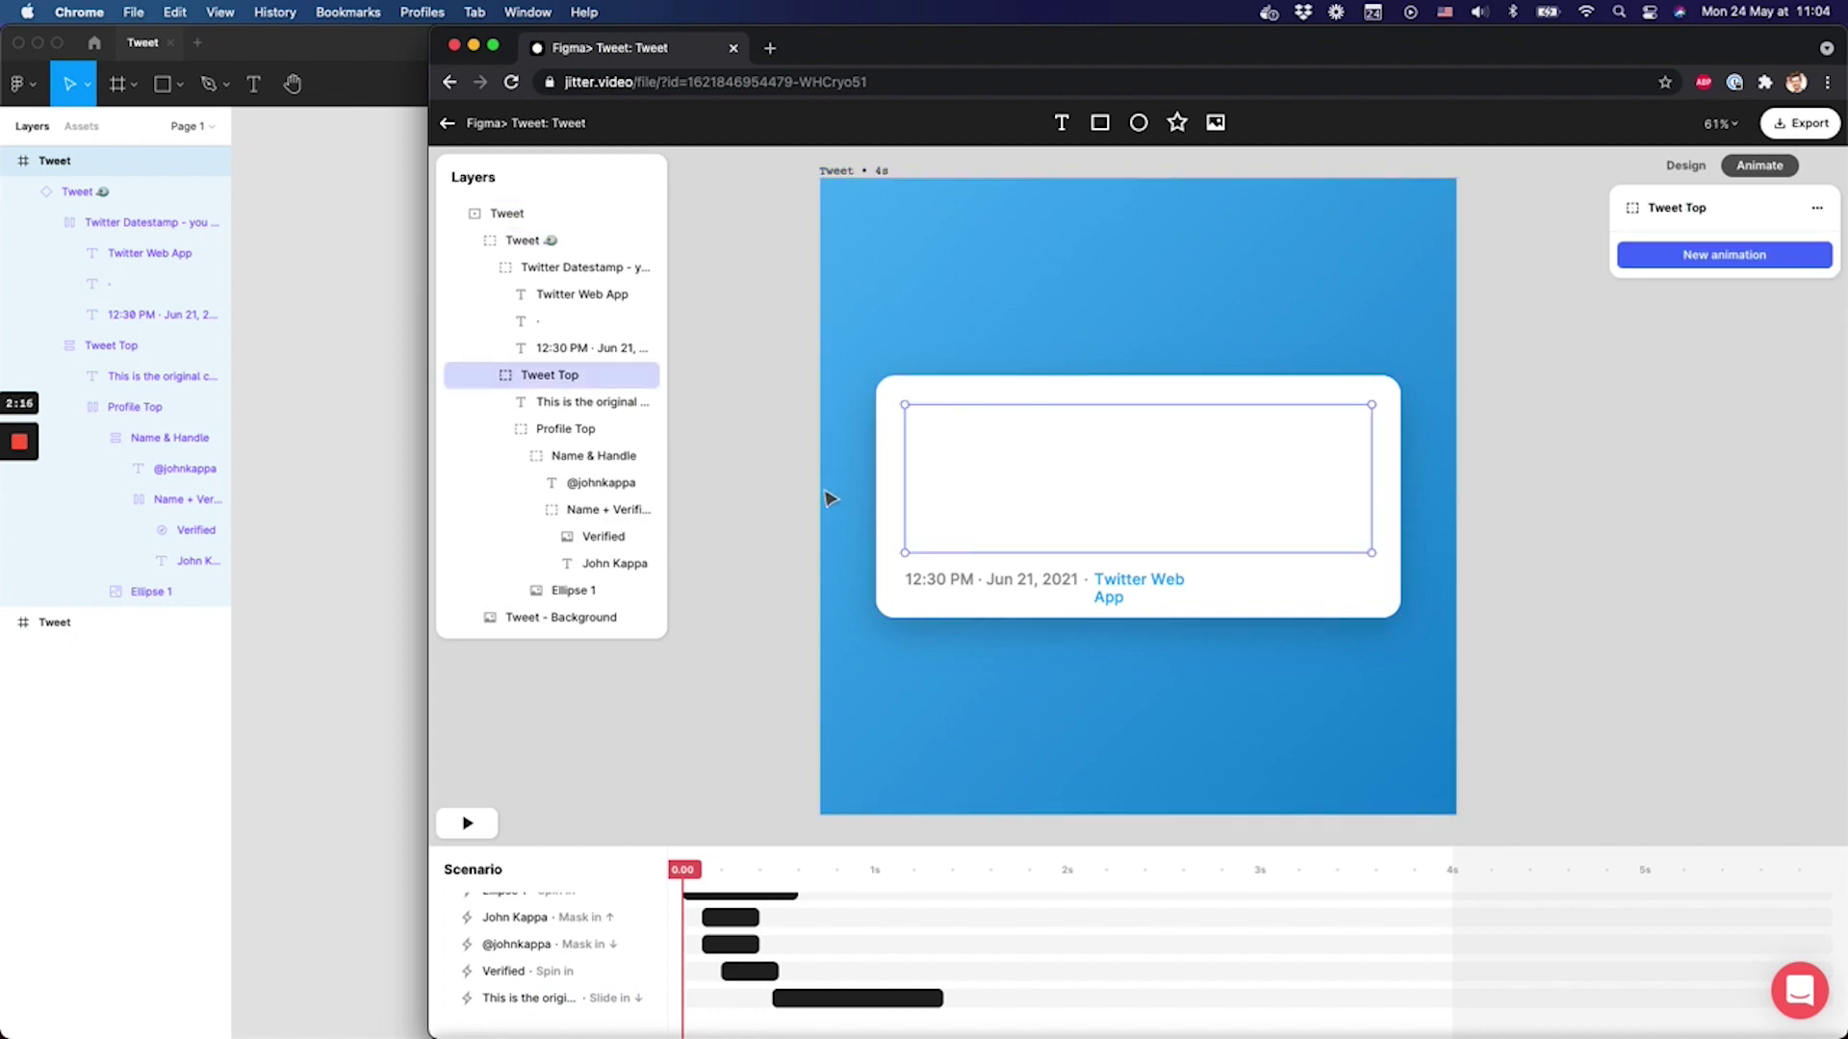
click(891, 484)
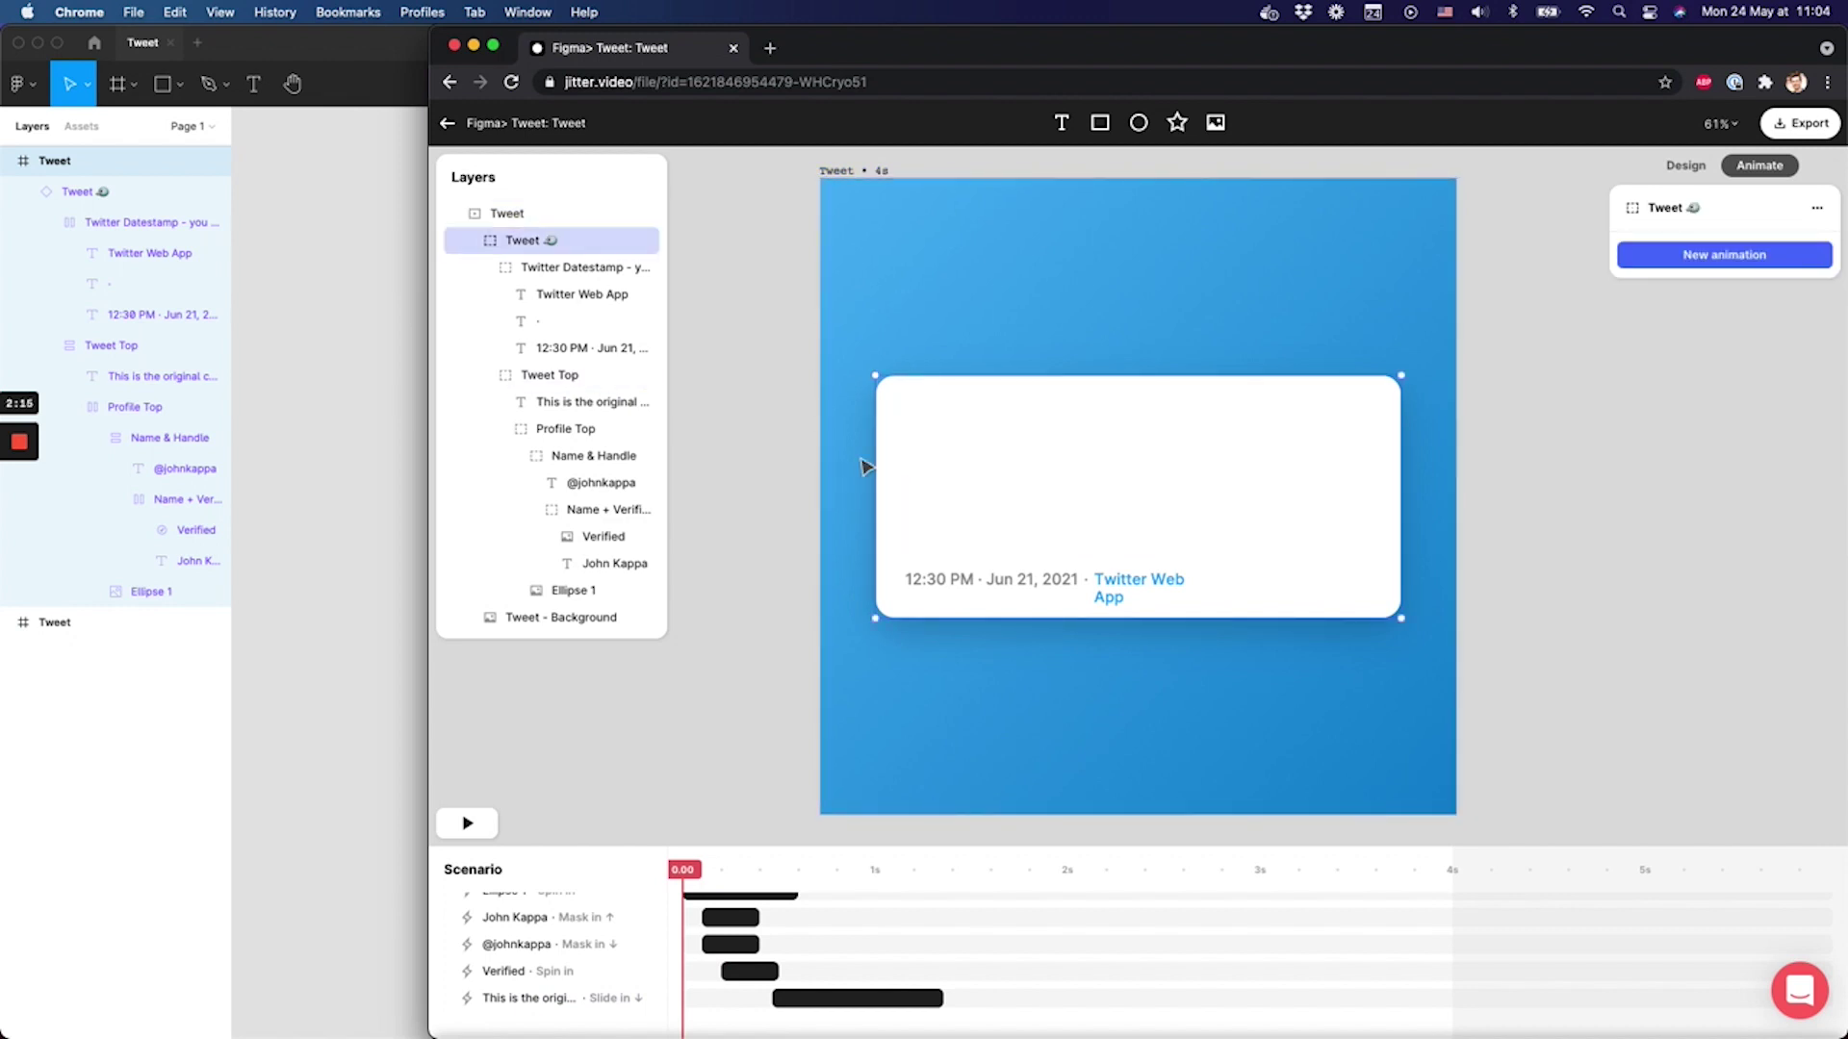
click(487, 268)
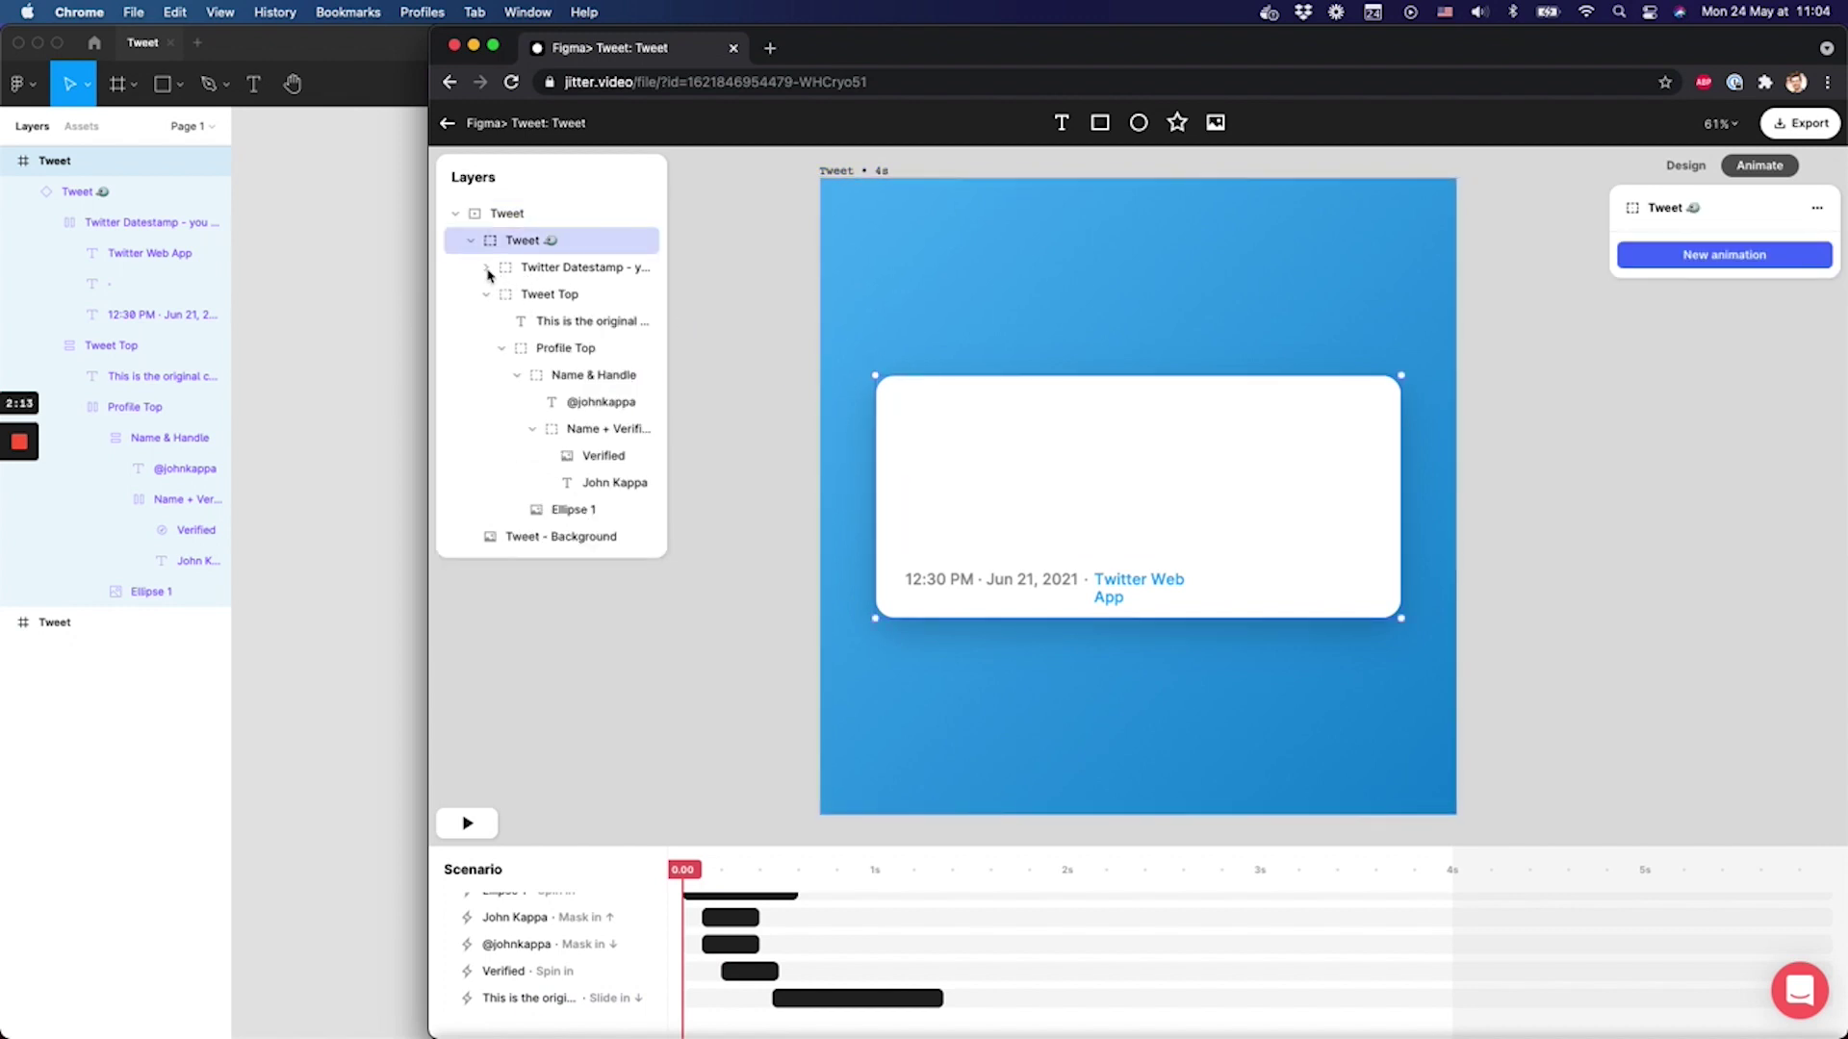
- Add a Grow in from 80% scale to the Tweet, trimmed to 0.3 seconds, and preview
click(1696, 256)
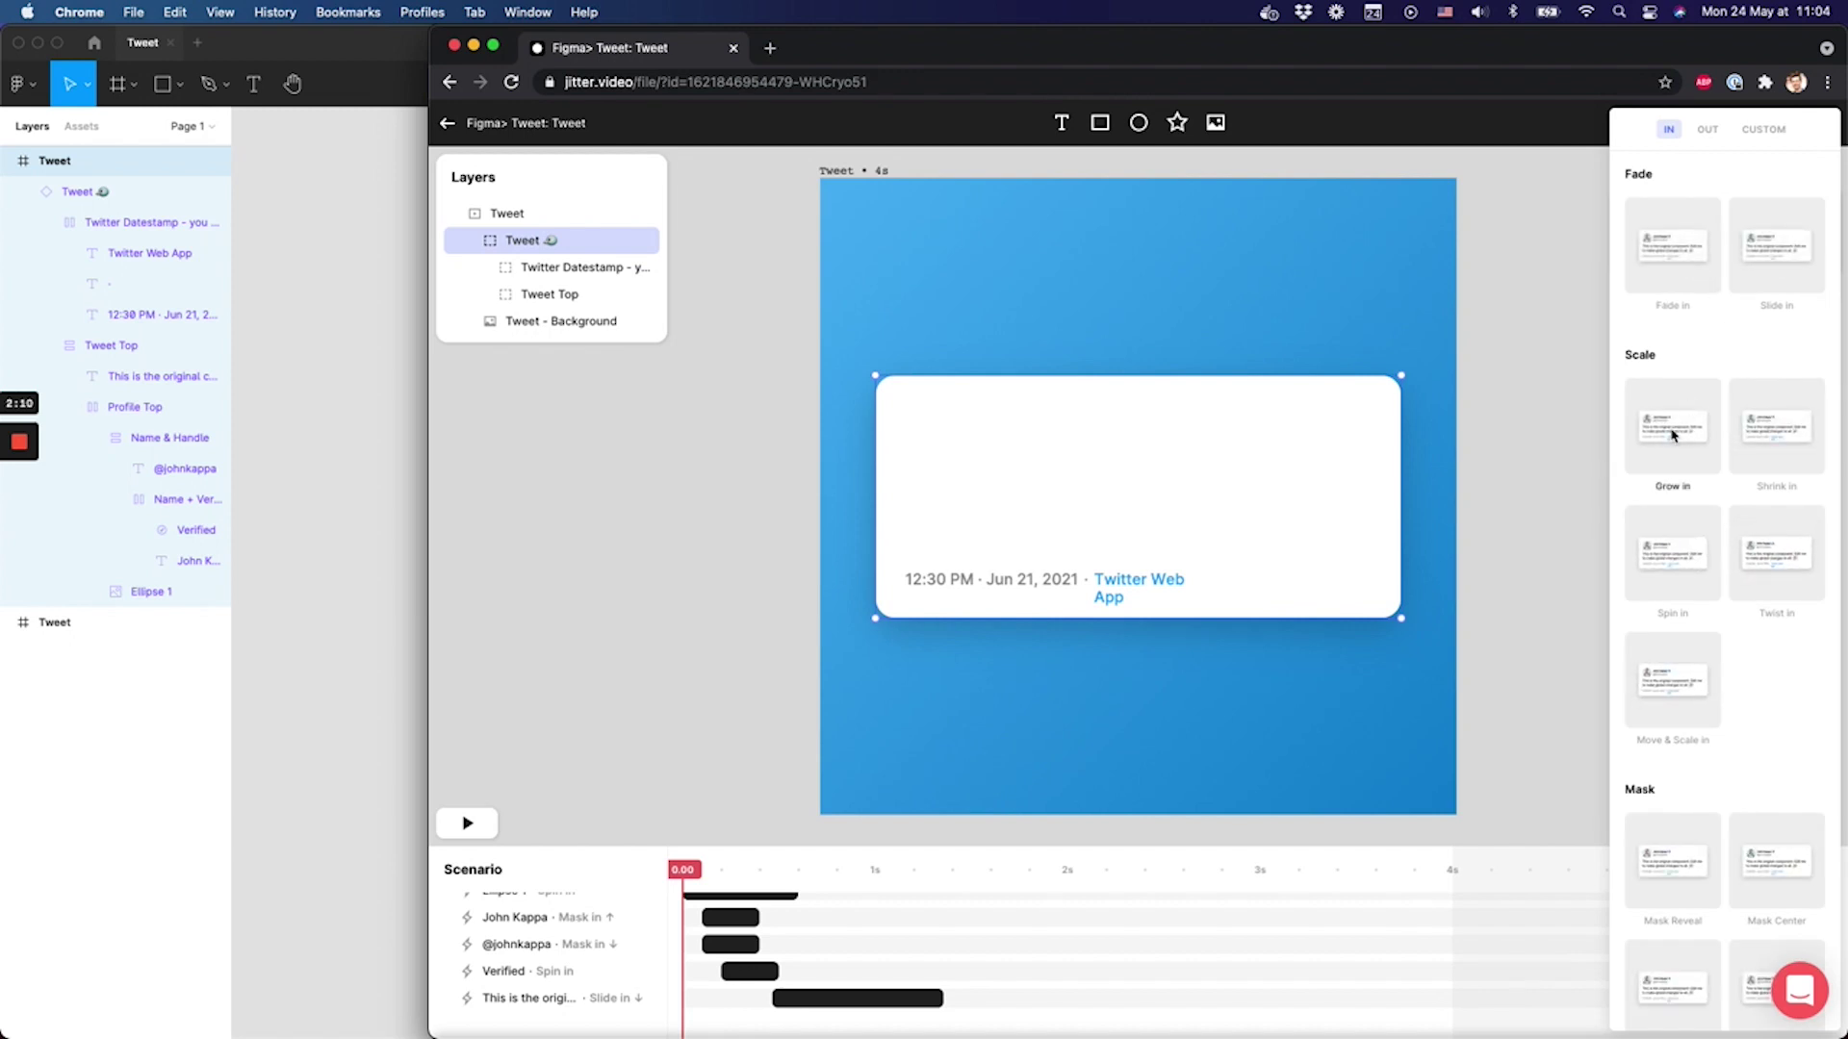
click(1672, 436)
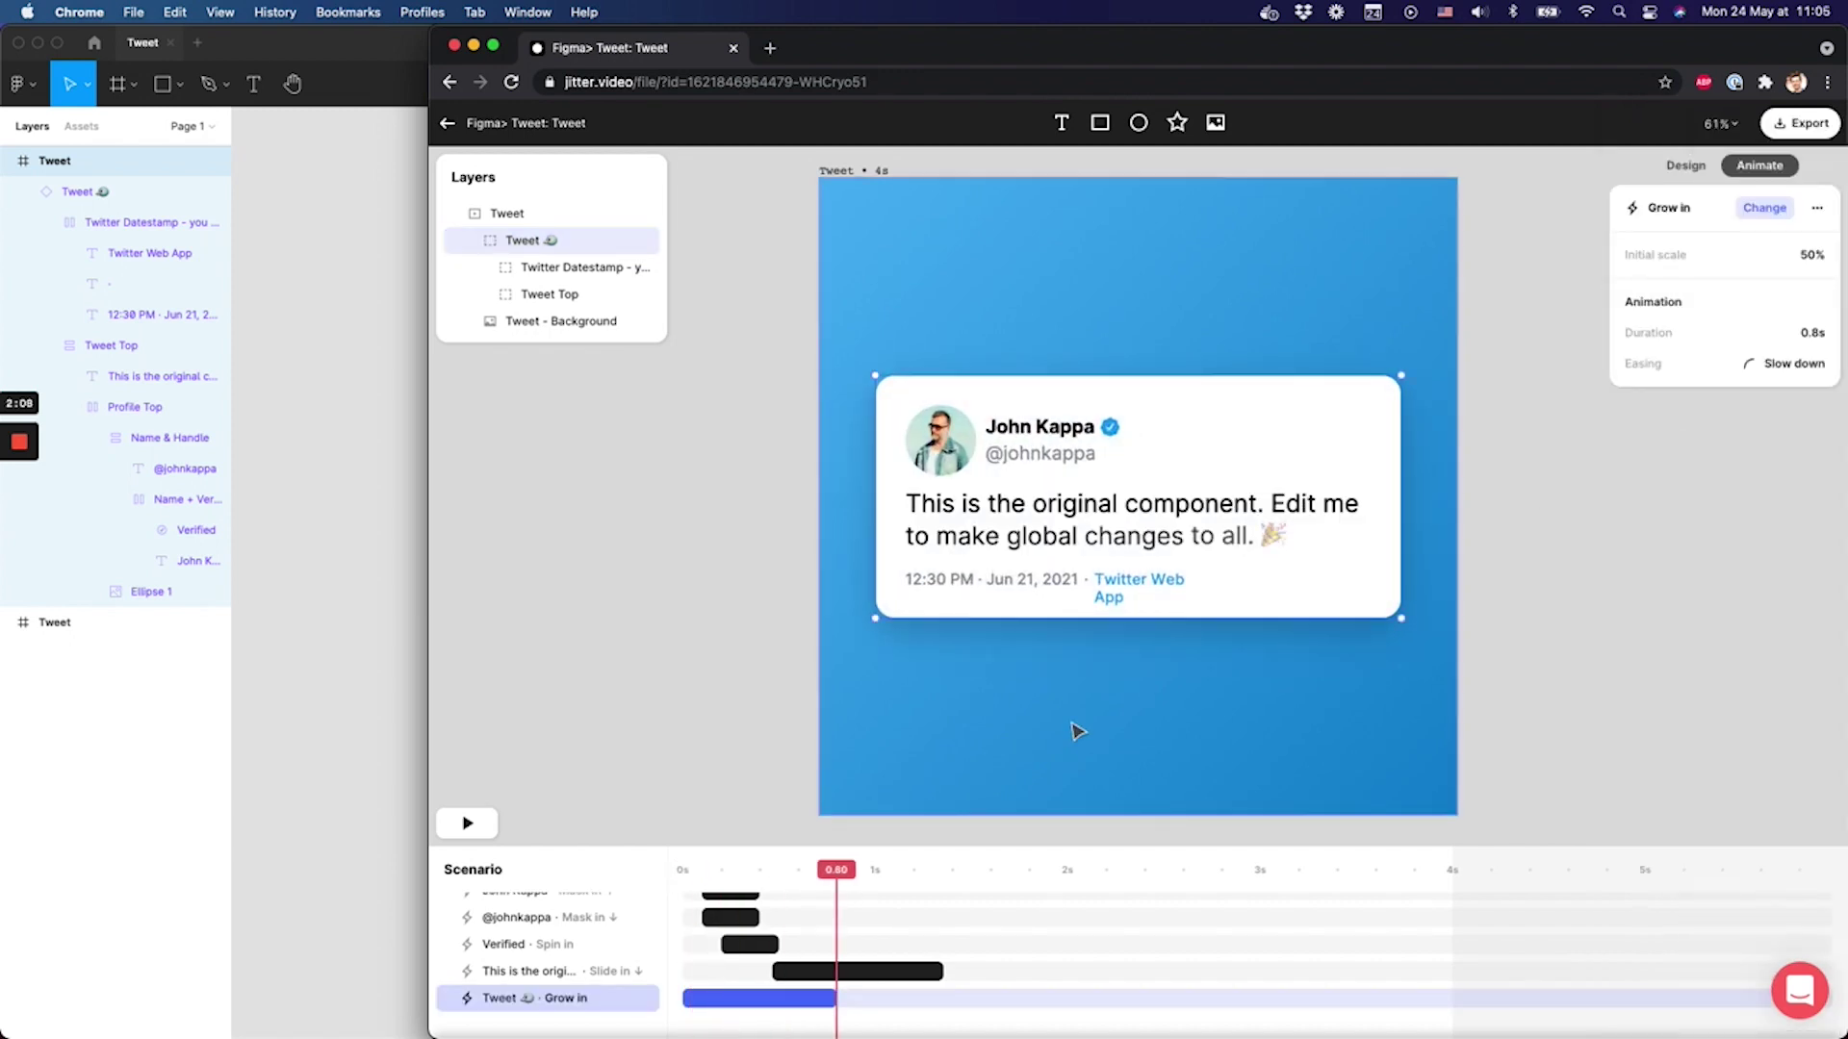
click(1806, 256)
text(80)
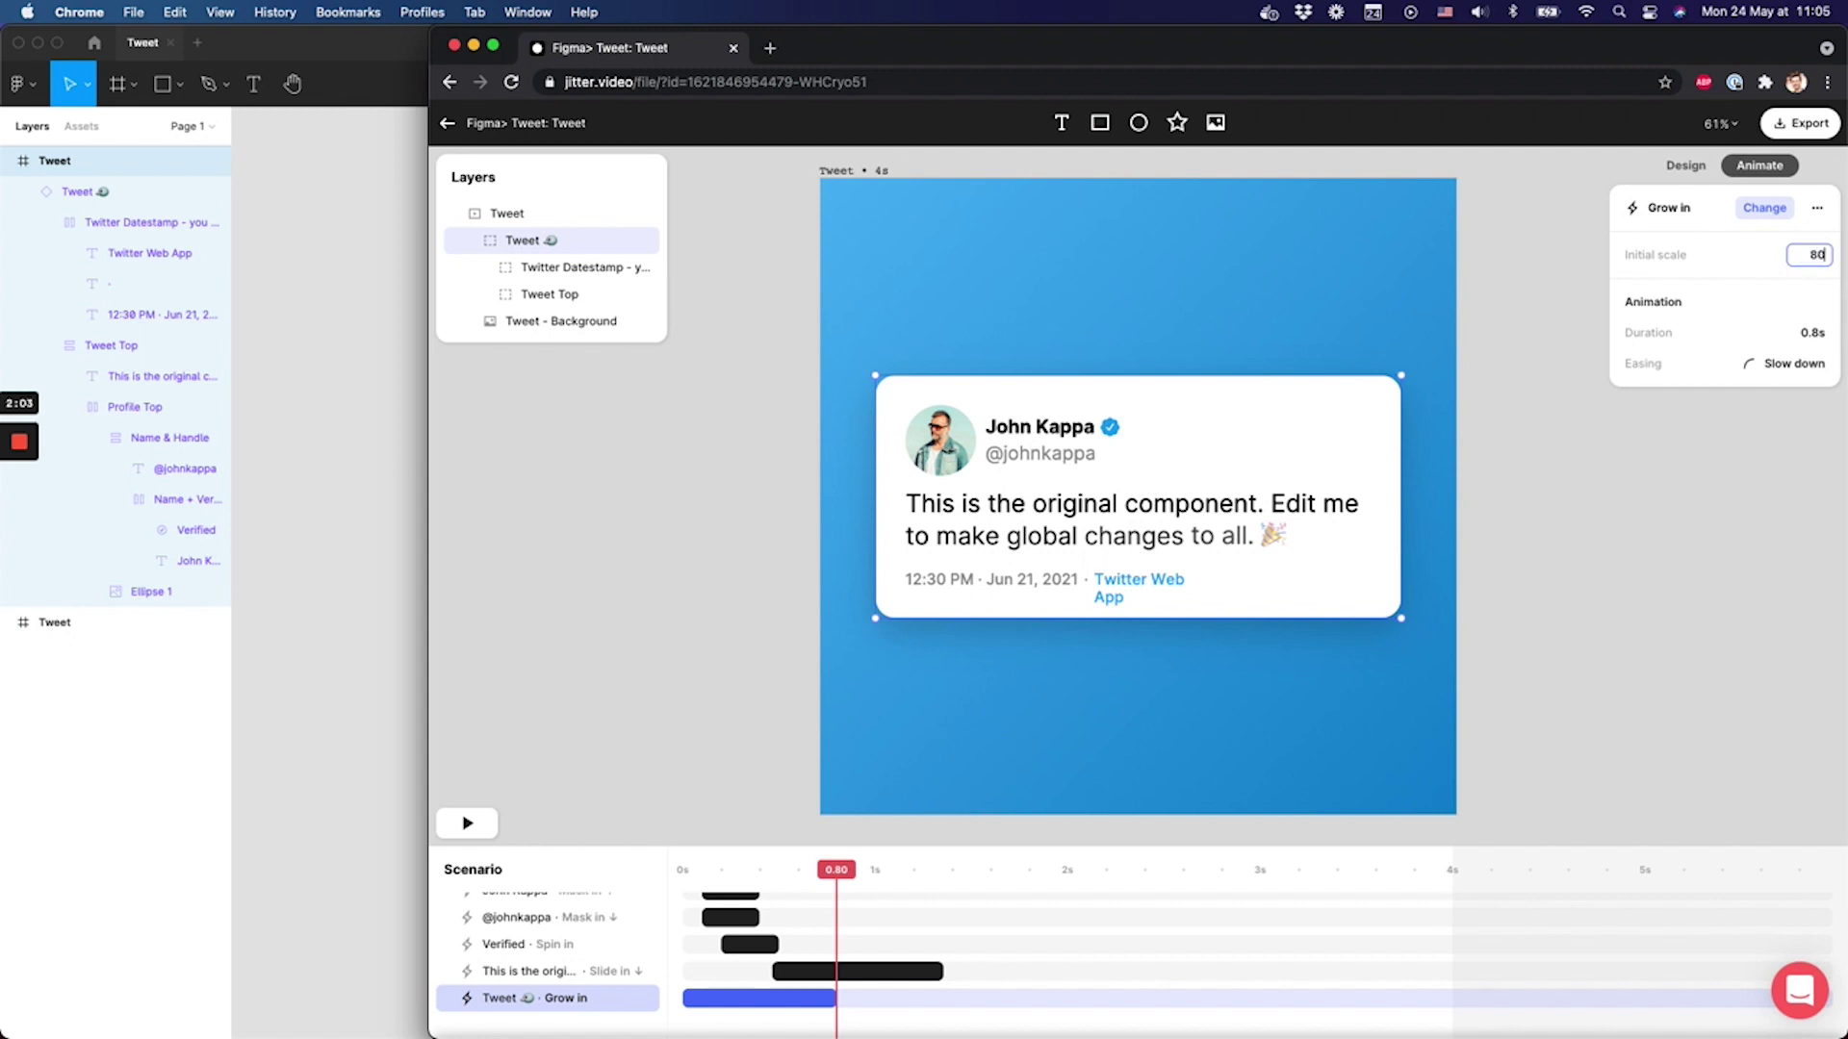
key(Return)
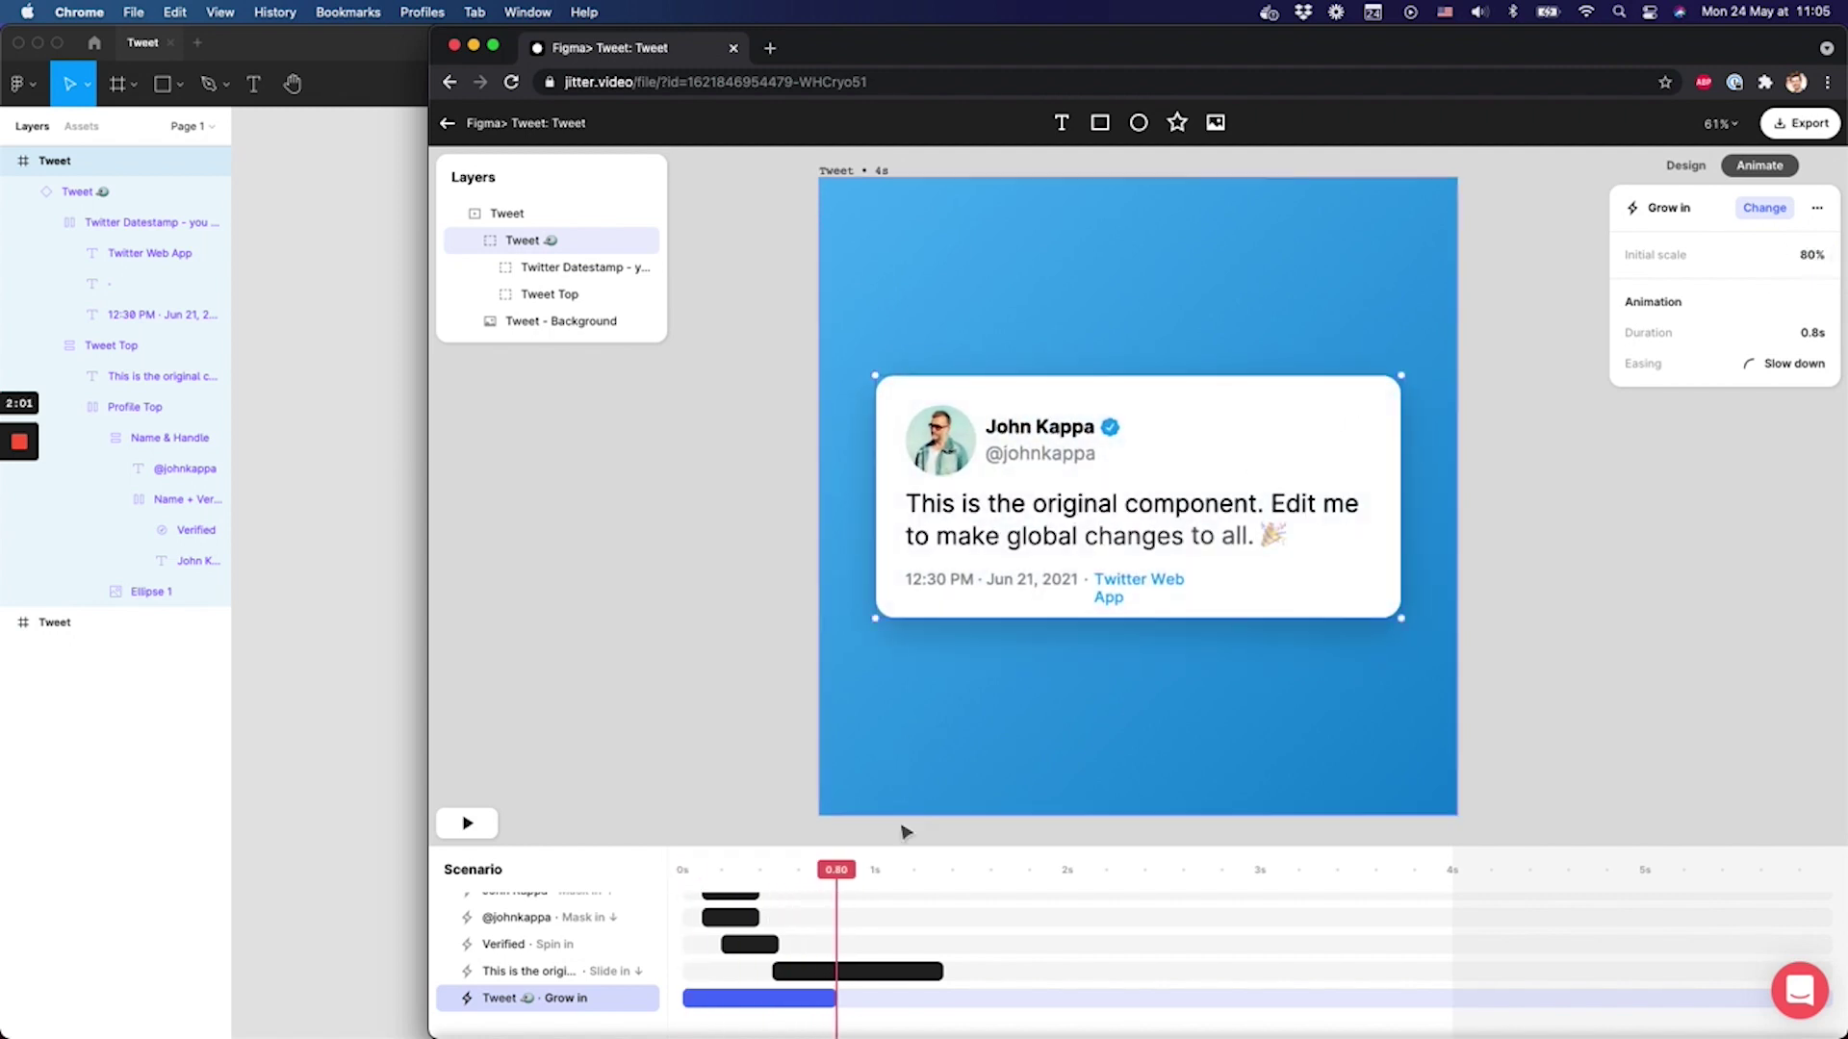
drag(833, 997, 737, 998)
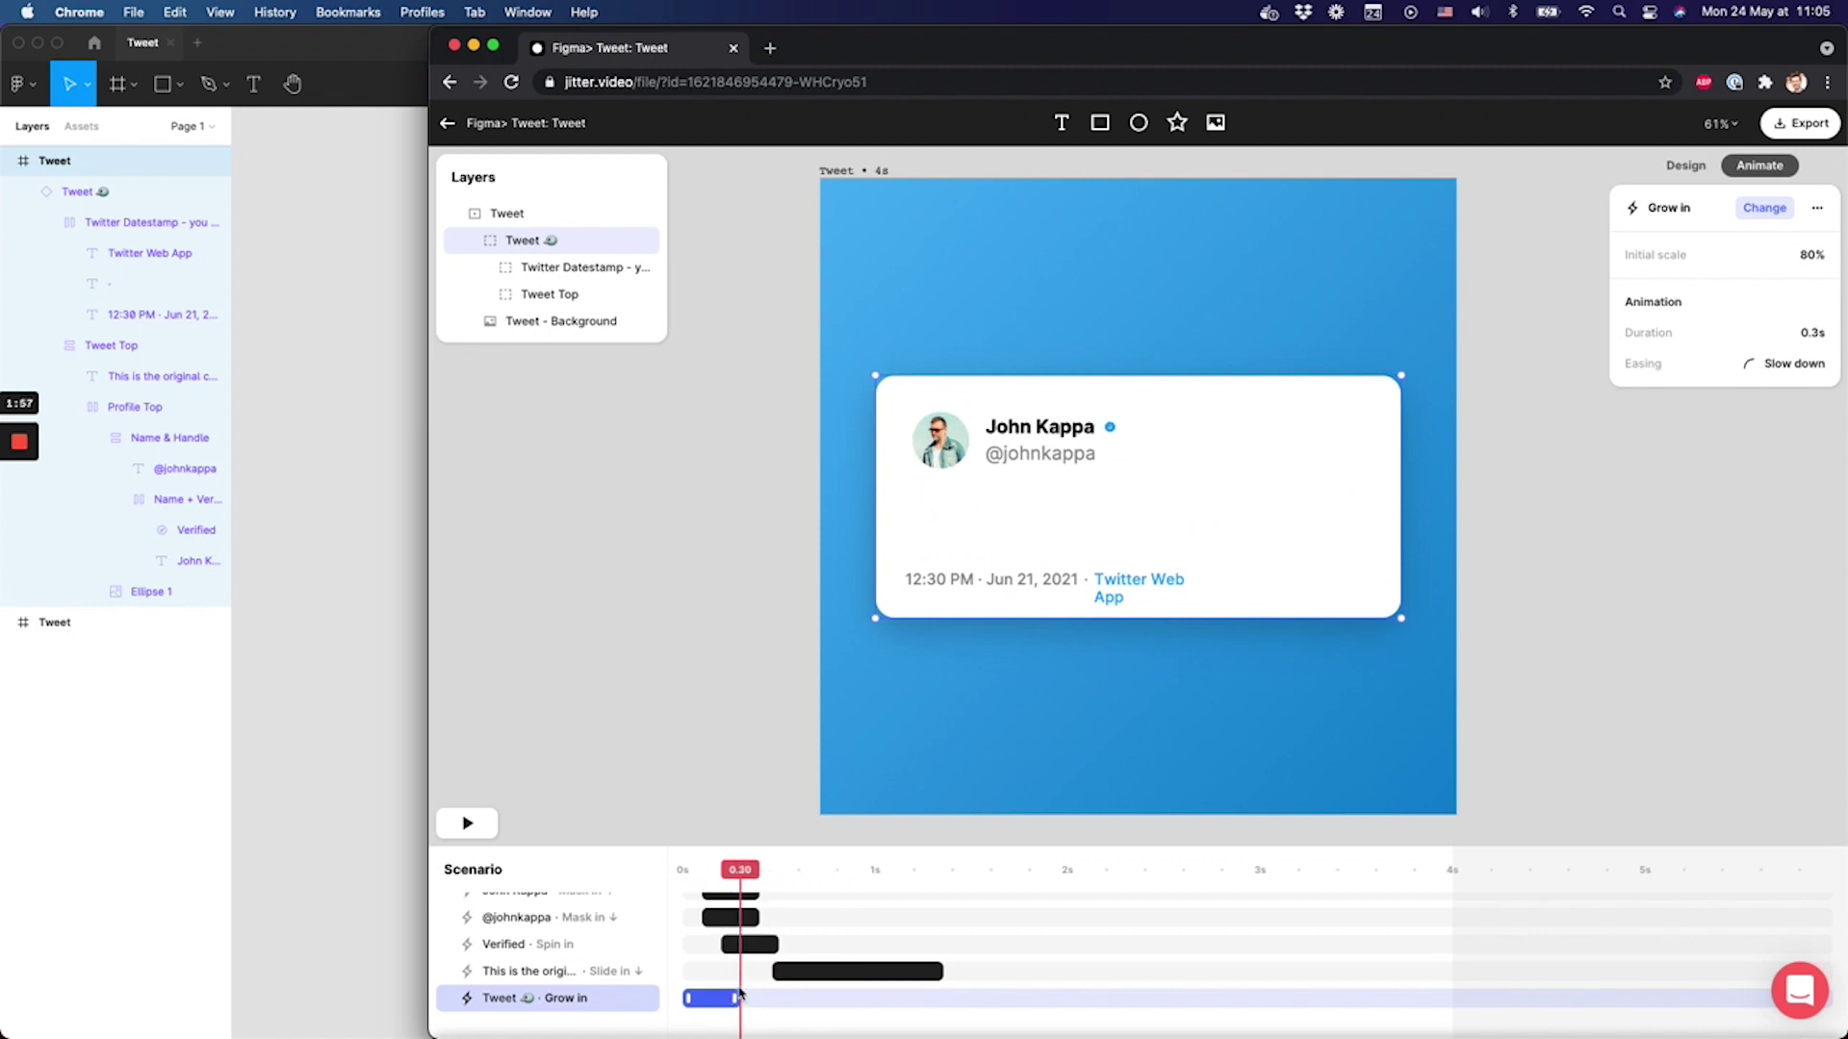
key(space)
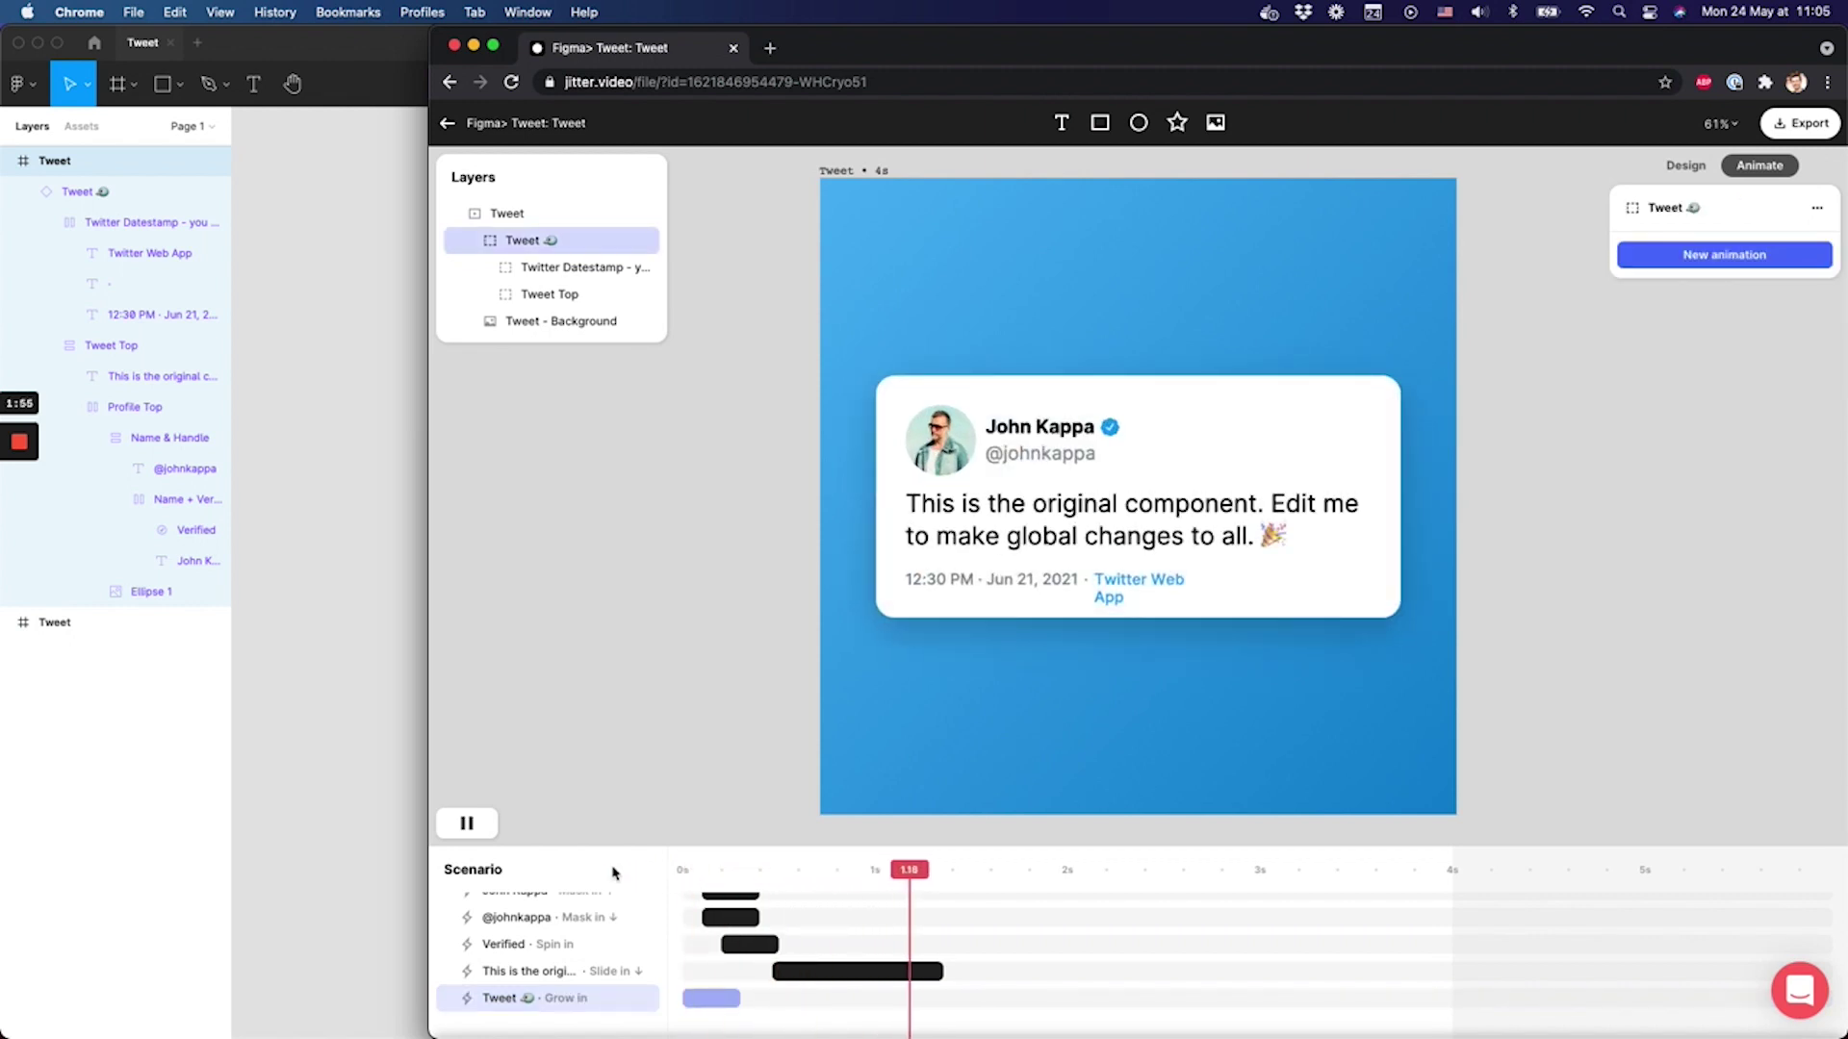
- Add a 0.2-second Shrink out to the Tweet at about 3.4 seconds, then replay from the start
click(1339, 871)
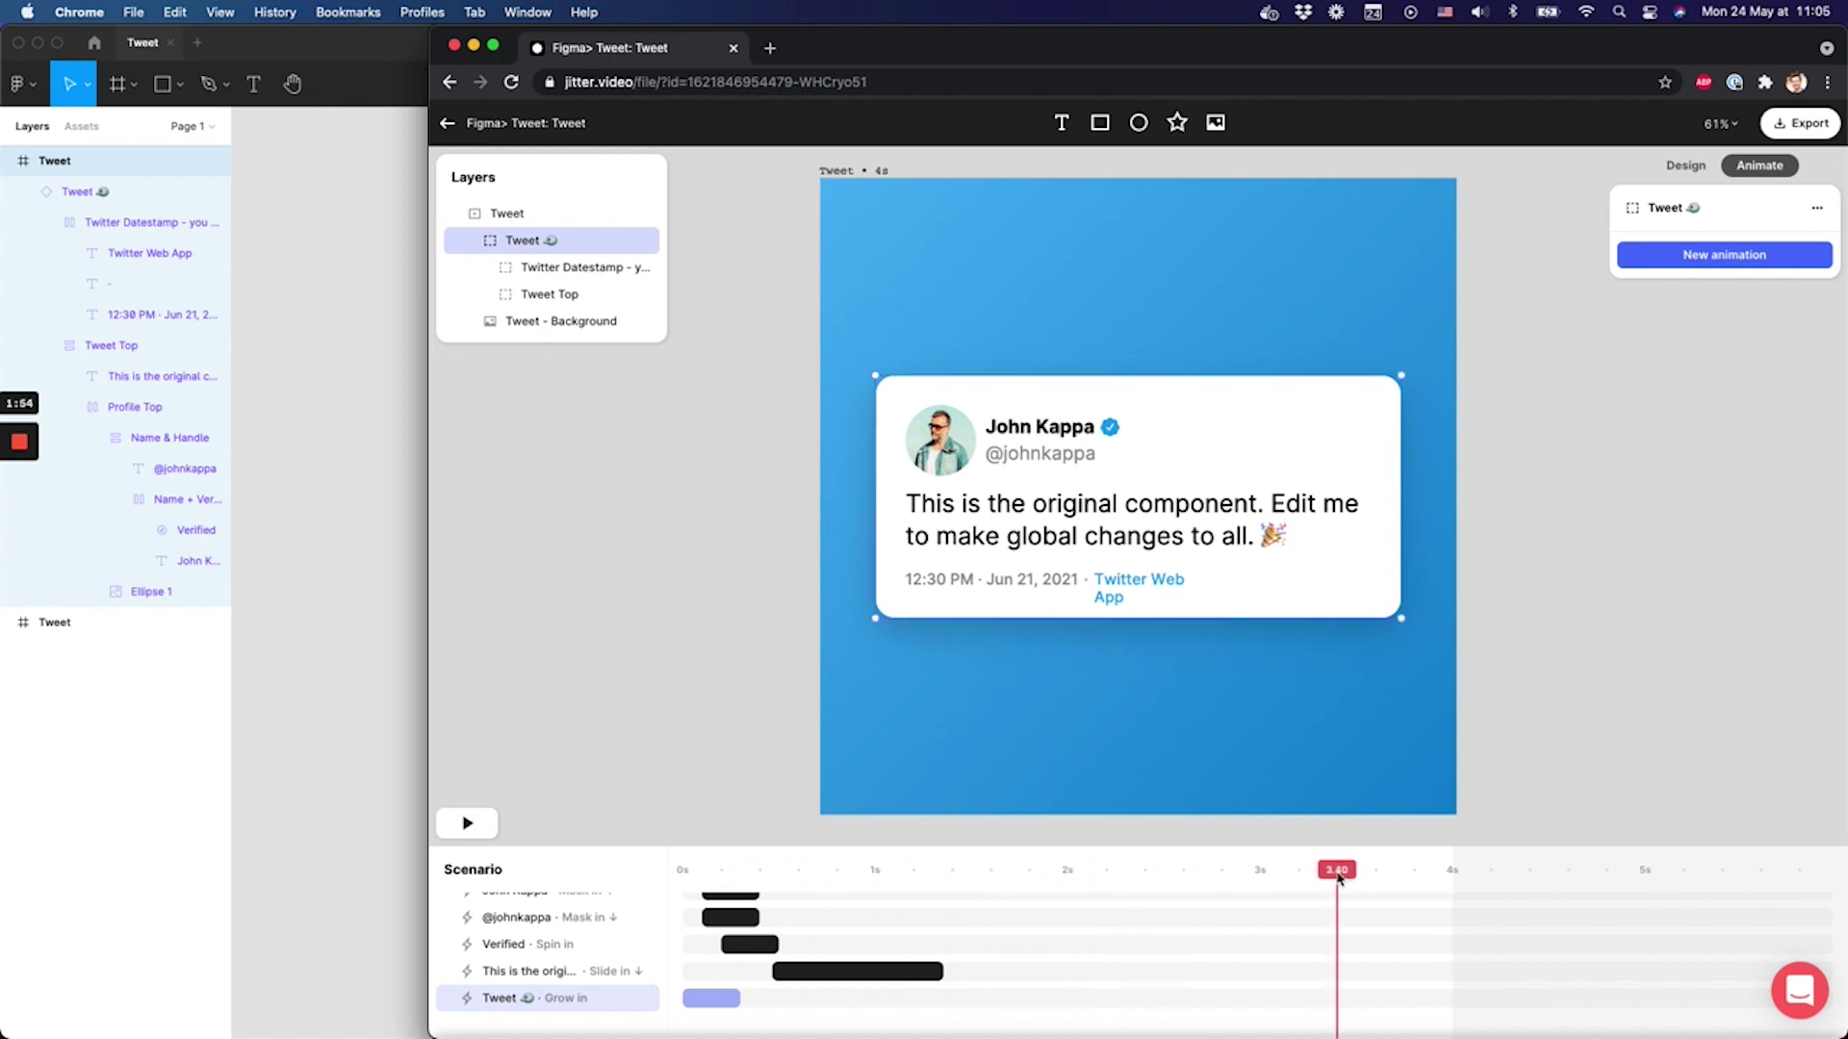
click(1684, 252)
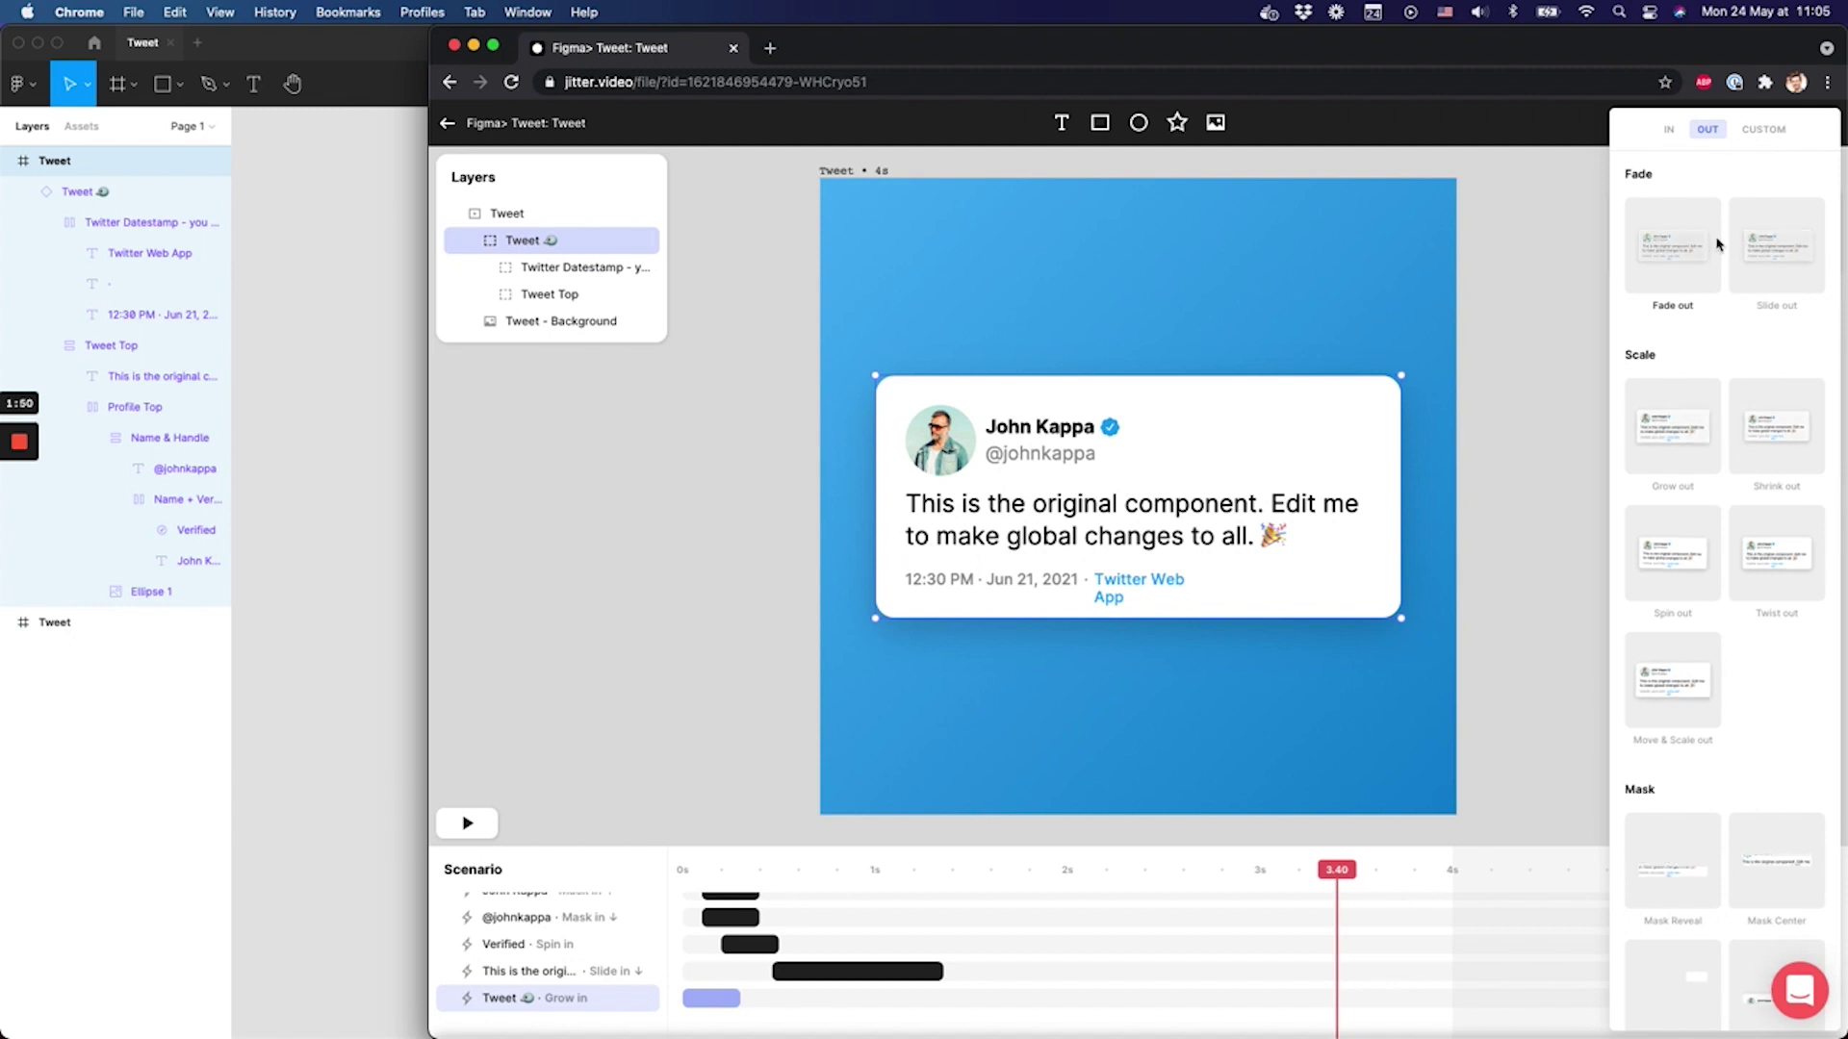
click(1759, 424)
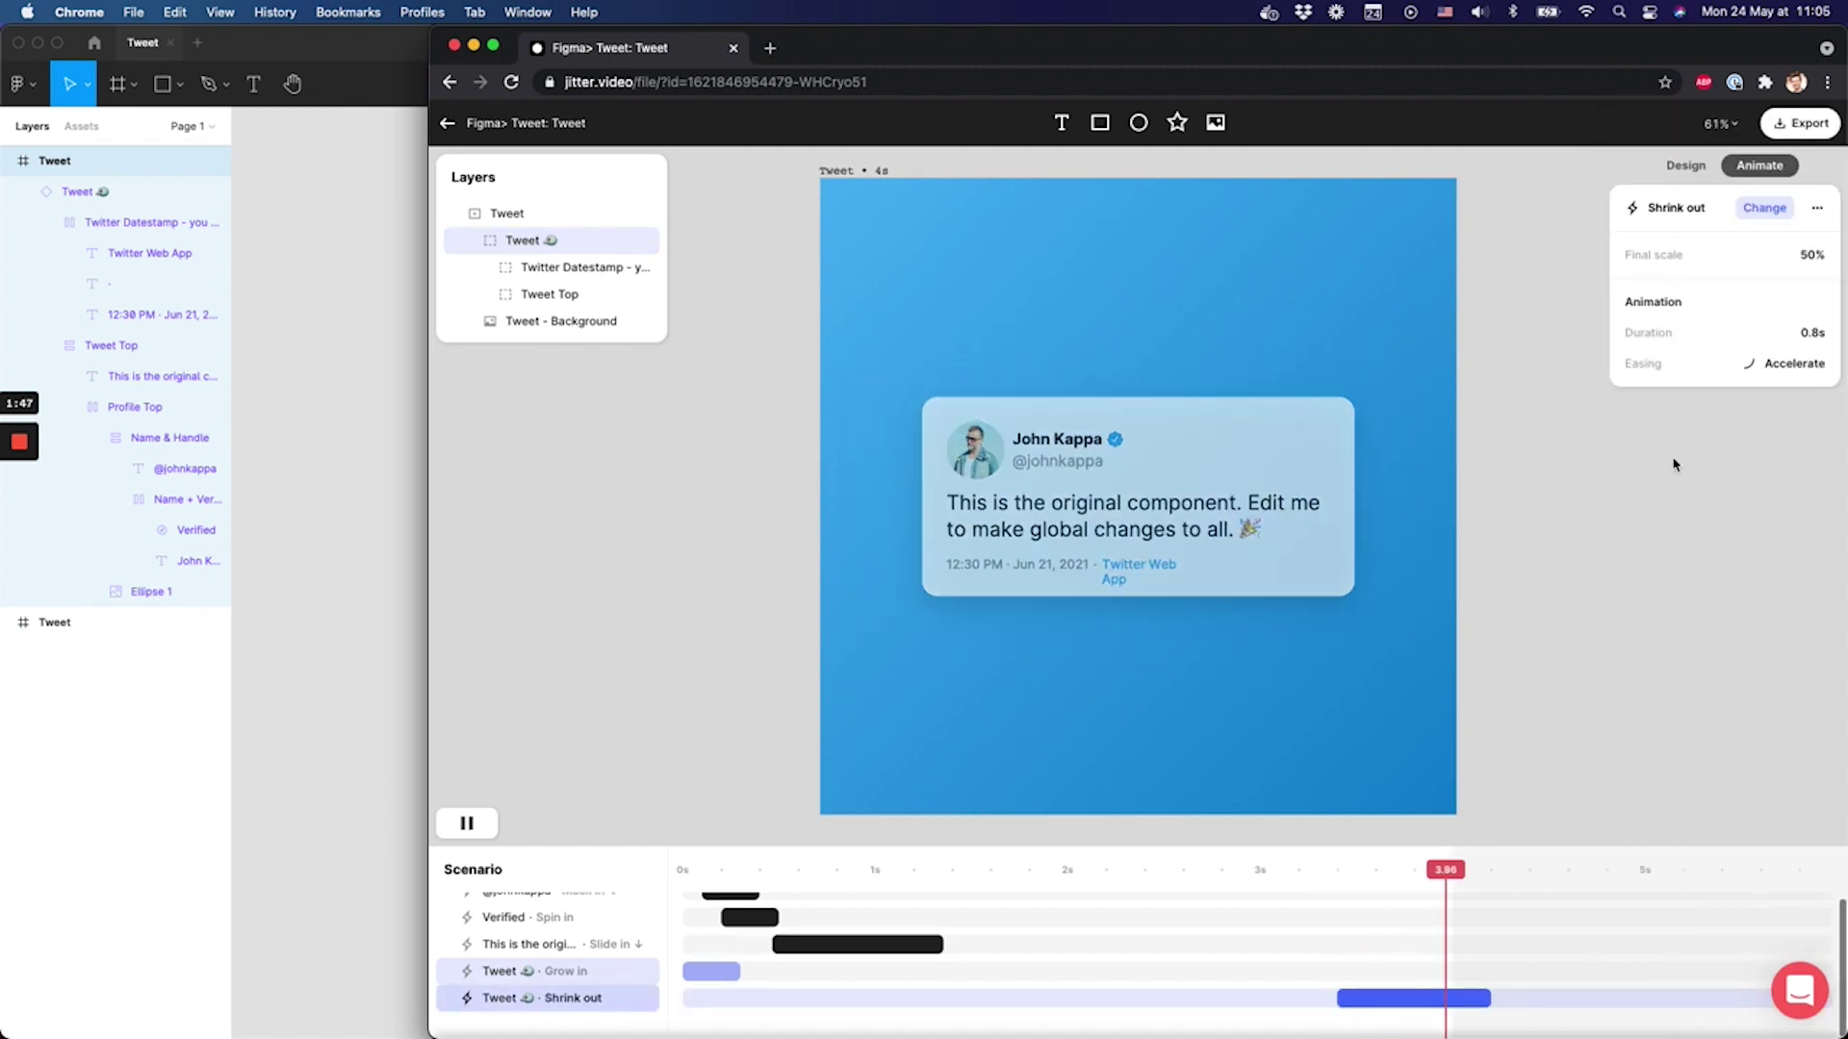
drag(1486, 994, 1367, 994)
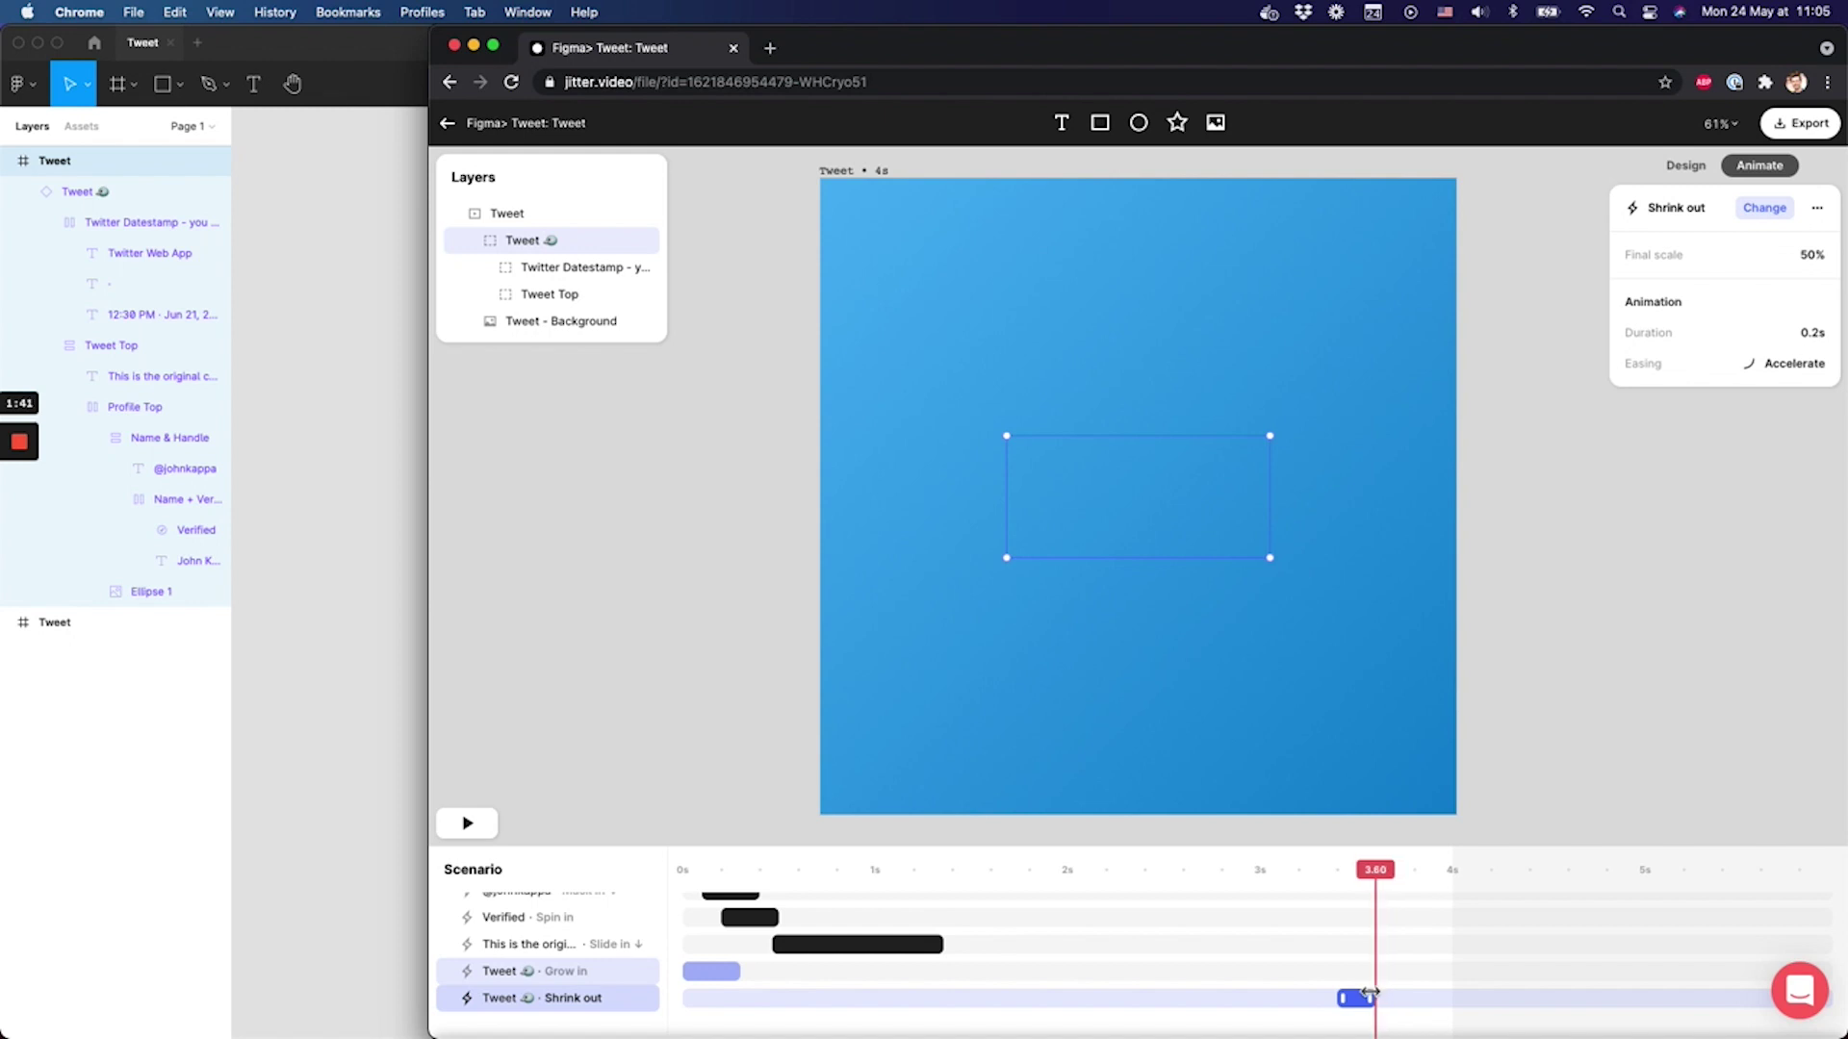
click(1061, 863)
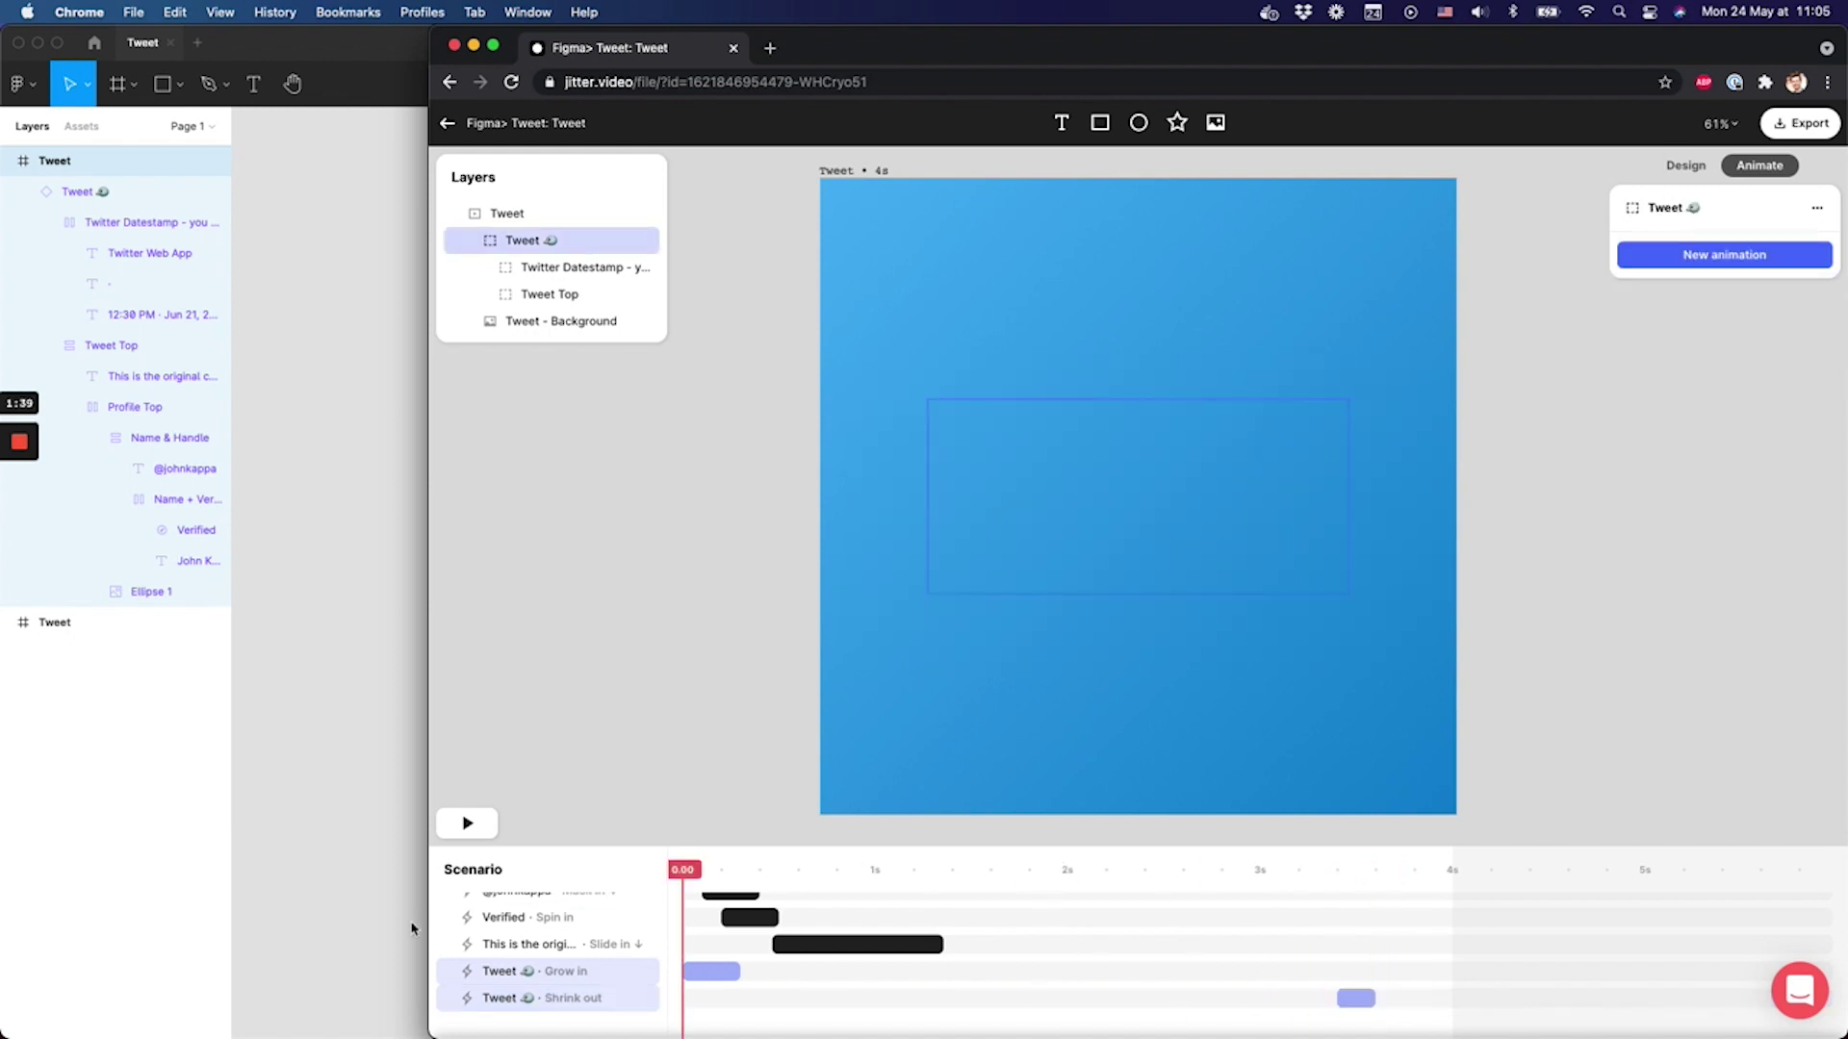
key(space)
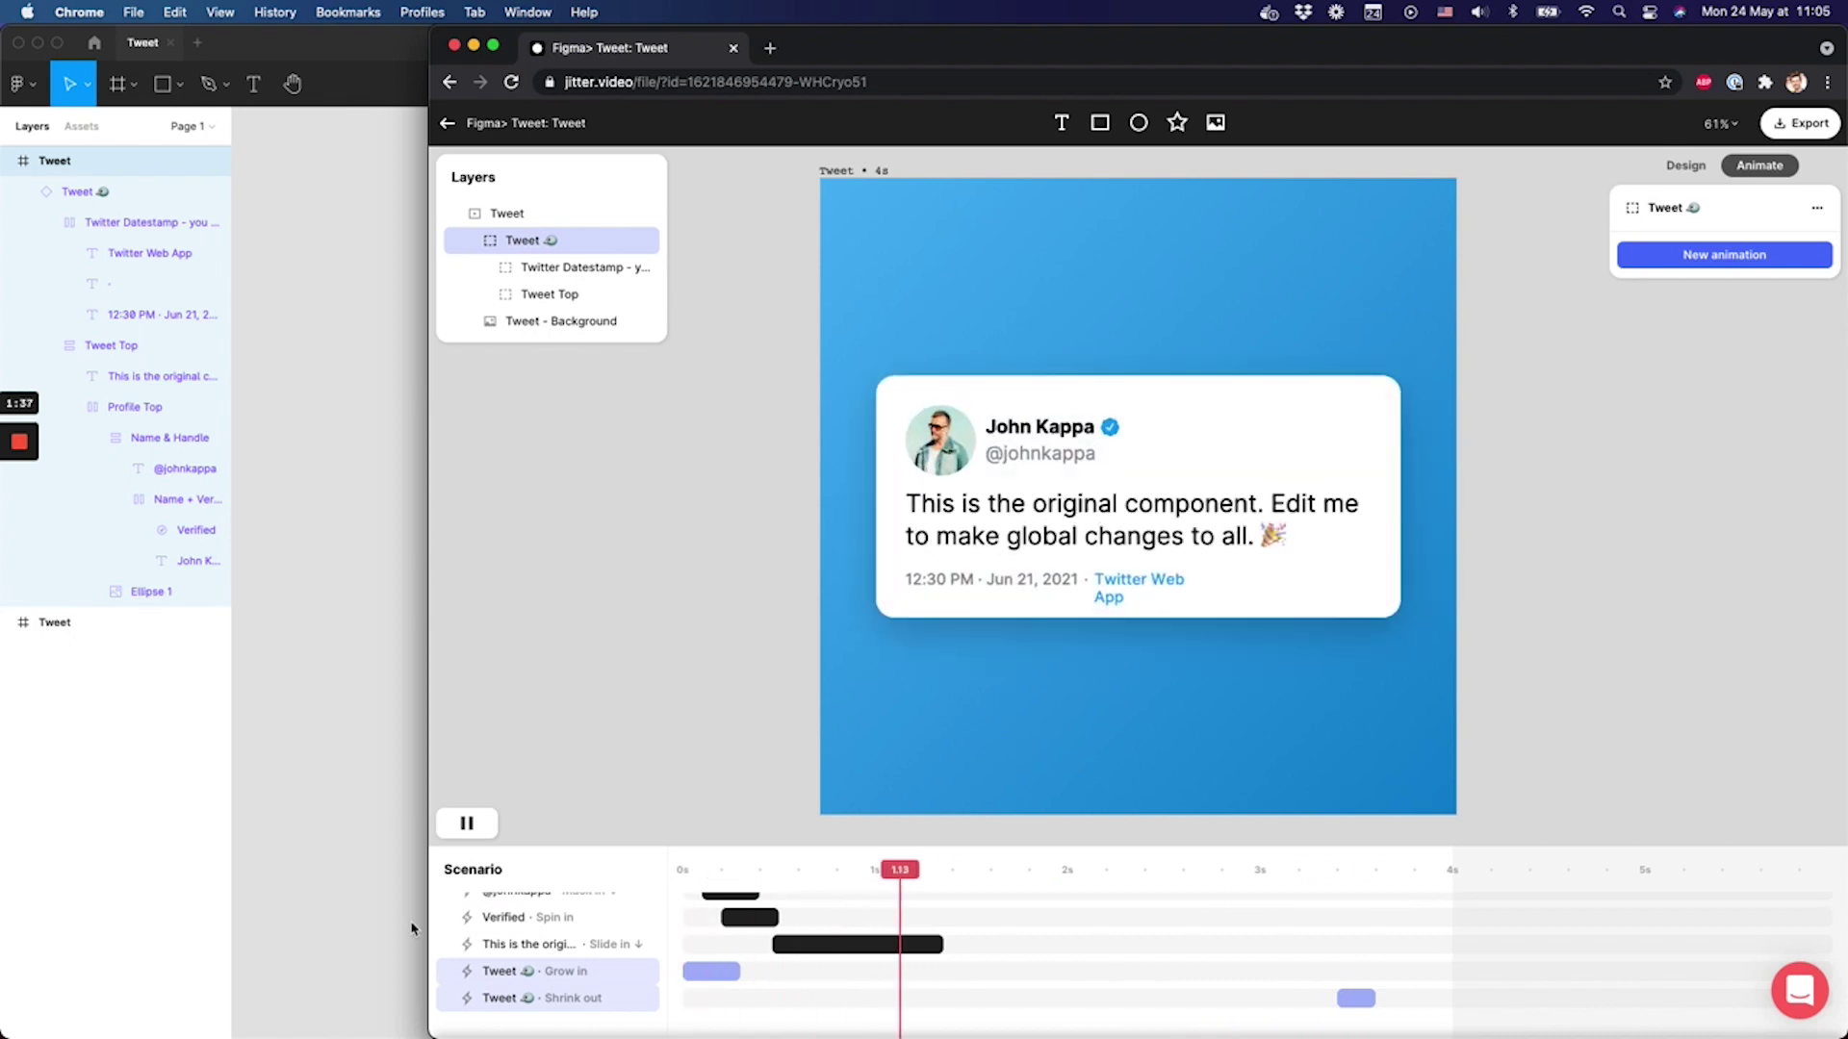